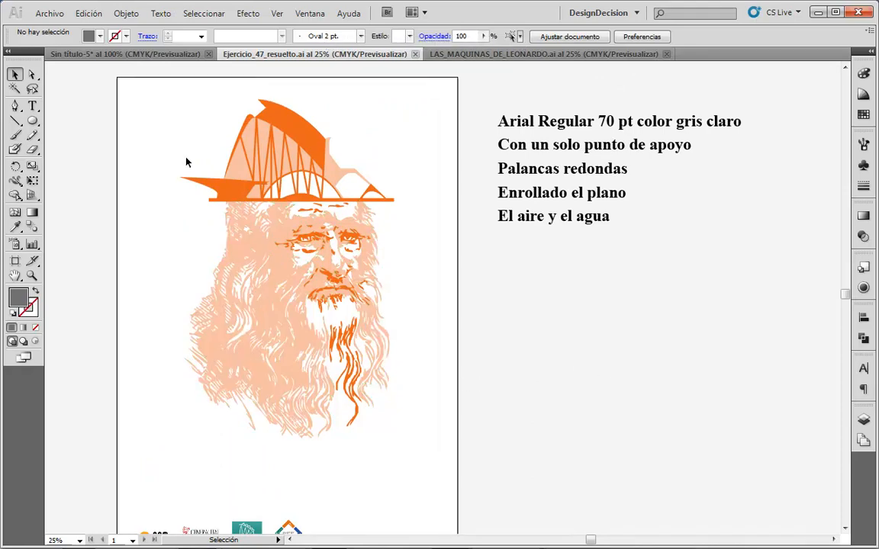
Check the finished poster for reference and draw four wavy freehand paths with the Pencil tool, two flanking the hat and two flanking the hair.
{"action": "left_click", "coordinate": [431, 53]}
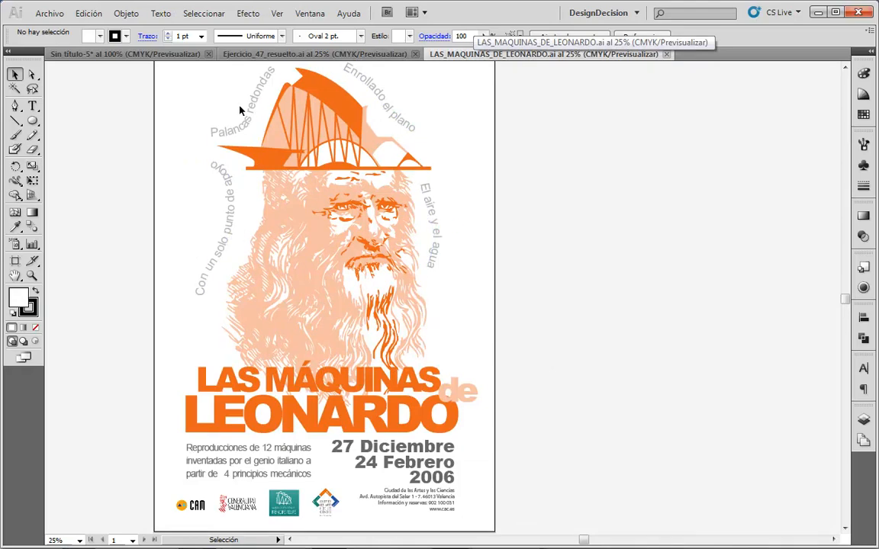
{"action": "left_click", "coordinate": [314, 54]}
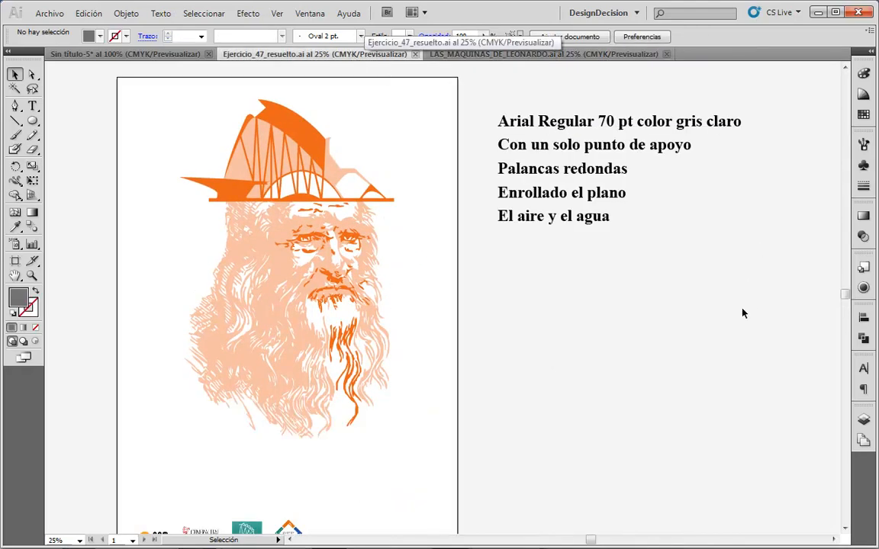
{"action": "key", "text": "n"}
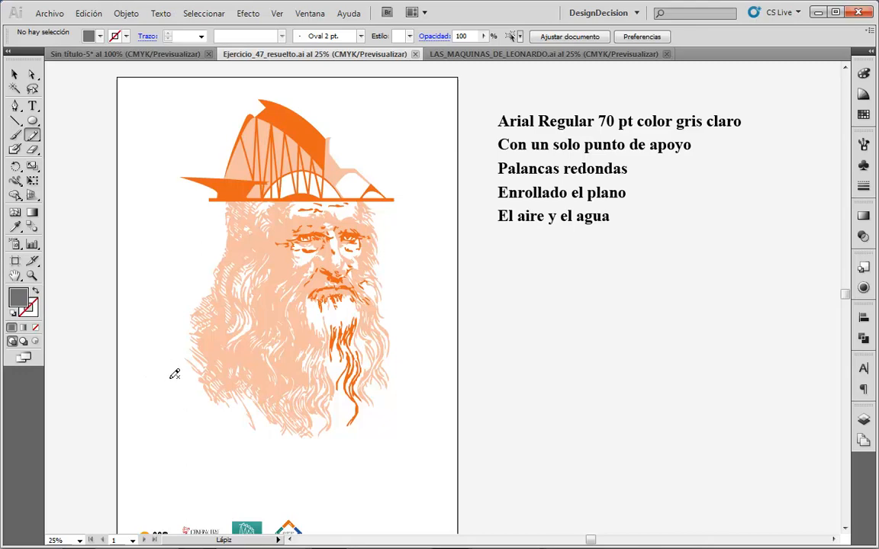
{"action": "mouse_move", "coordinate": [168, 383]}
{"action": "left_mouse_down"}
{"action": "mouse_move", "coordinate": [157, 349]}
{"action": "mouse_move", "coordinate": [167, 307]}
{"action": "mouse_move", "coordinate": [191, 278]}
{"action": "mouse_move", "coordinate": [190, 246]}
{"action": "mouse_move", "coordinate": [176, 224]}
{"action": "left_mouse_up"}
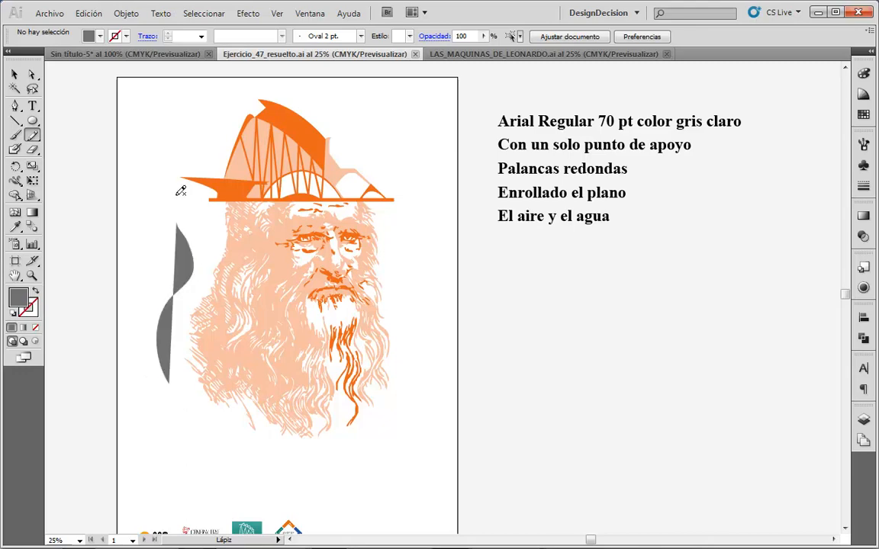
{"action": "mouse_move", "coordinate": [173, 187]}
{"action": "left_mouse_down"}
{"action": "mouse_move", "coordinate": [186, 150]}
{"action": "mouse_move", "coordinate": [232, 93]}
{"action": "left_mouse_up"}
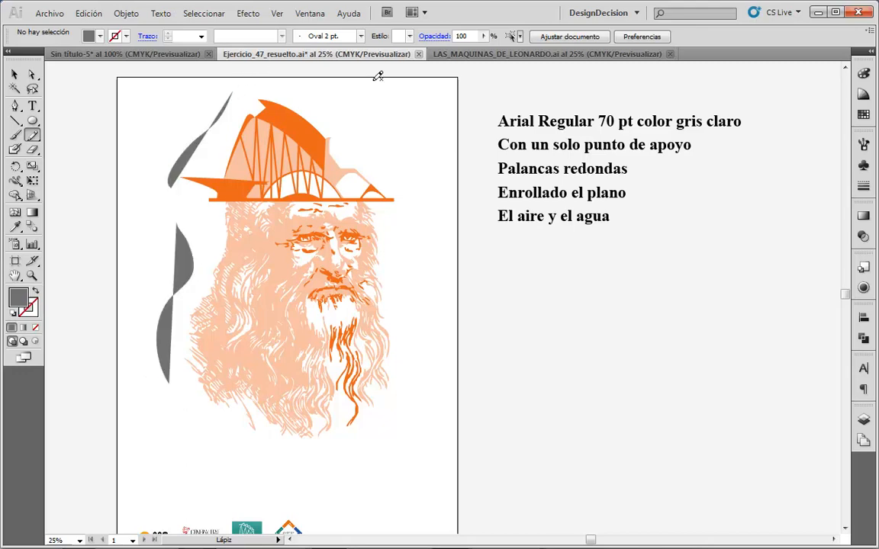
{"action": "left_click_drag", "start_coordinate": [308, 92], "coordinate": [409, 183]}
{"action": "mouse_move", "coordinate": [389, 216]}
{"action": "left_mouse_down"}
{"action": "mouse_move", "coordinate": [396, 293]}
{"action": "mouse_move", "coordinate": [408, 379]}
{"action": "left_mouse_up"}
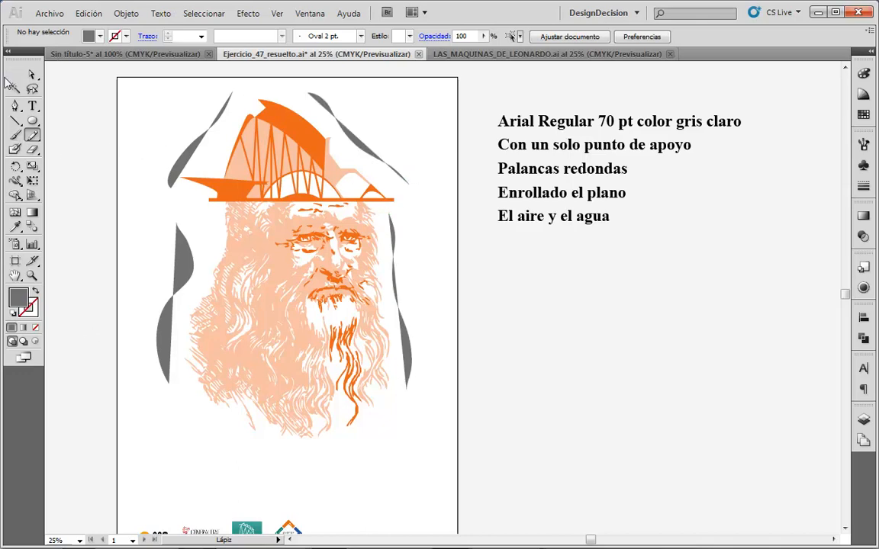
Swap fill and stroke on all four freehand paths so they have a gray outline and no fill.
{"action": "left_click", "coordinate": [14, 74]}
{"action": "left_click_drag", "start_coordinate": [129, 130], "coordinate": [168, 234]}
{"action": "left_click", "coordinate": [221, 278], "text": "shift"}
{"action": "left_click", "coordinate": [484, 233]}
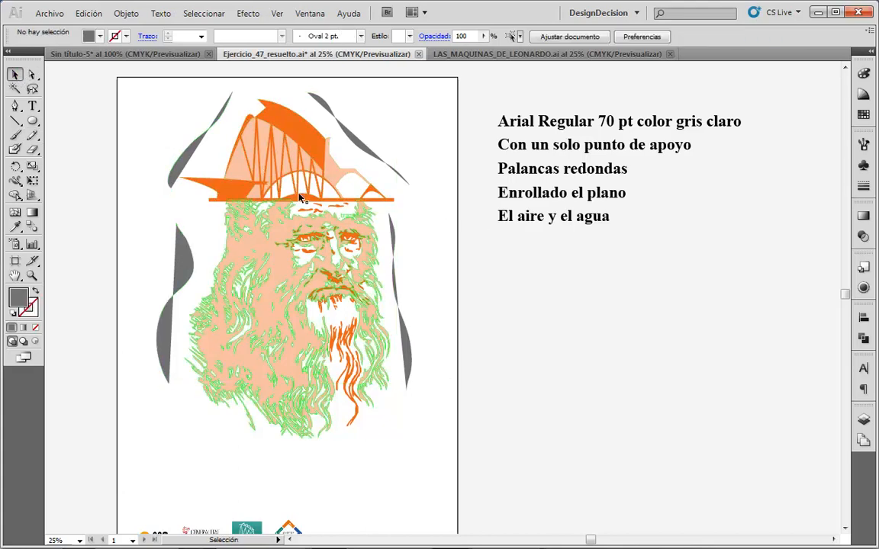
{"action": "left_click", "coordinate": [187, 150]}
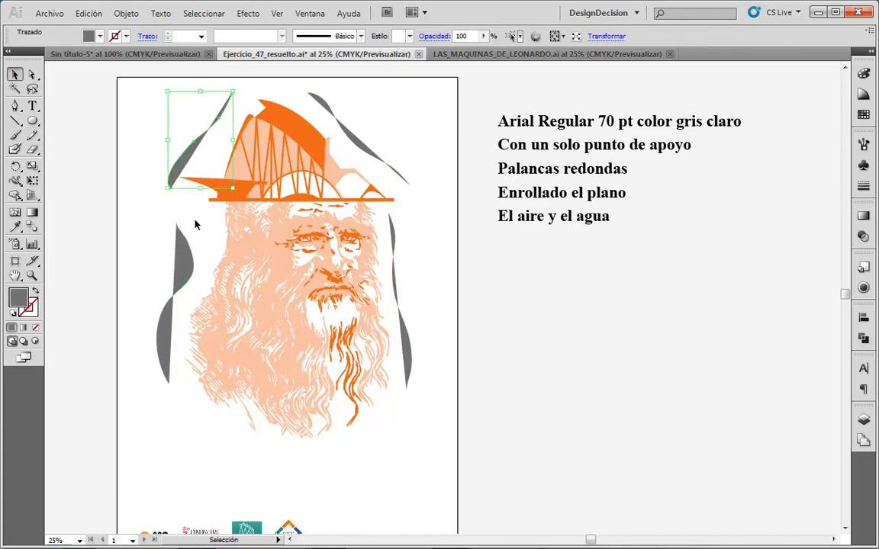
{"action": "left_click", "coordinate": [189, 260], "text": "shift"}
{"action": "left_click", "coordinate": [364, 147], "text": "shift"}
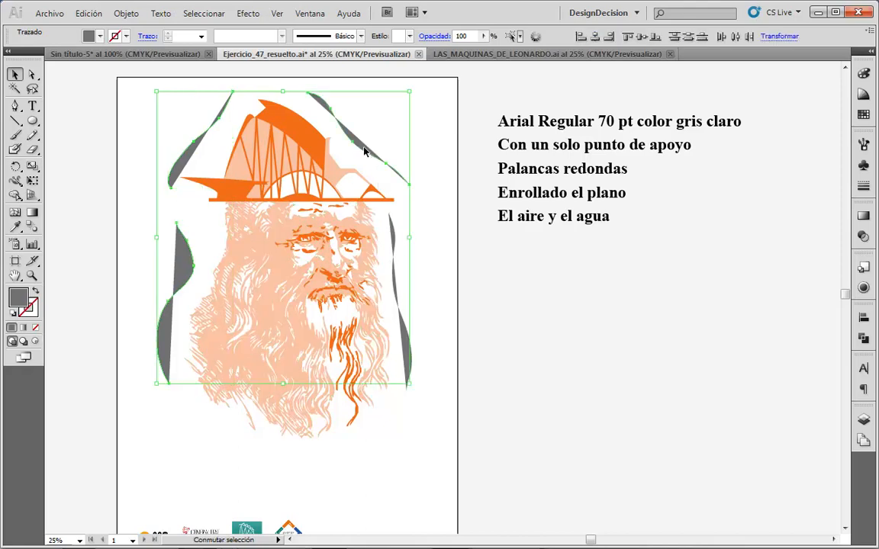
{"action": "left_click", "coordinate": [411, 357], "text": "shift"}
{"action": "left_click", "coordinate": [34, 292]}
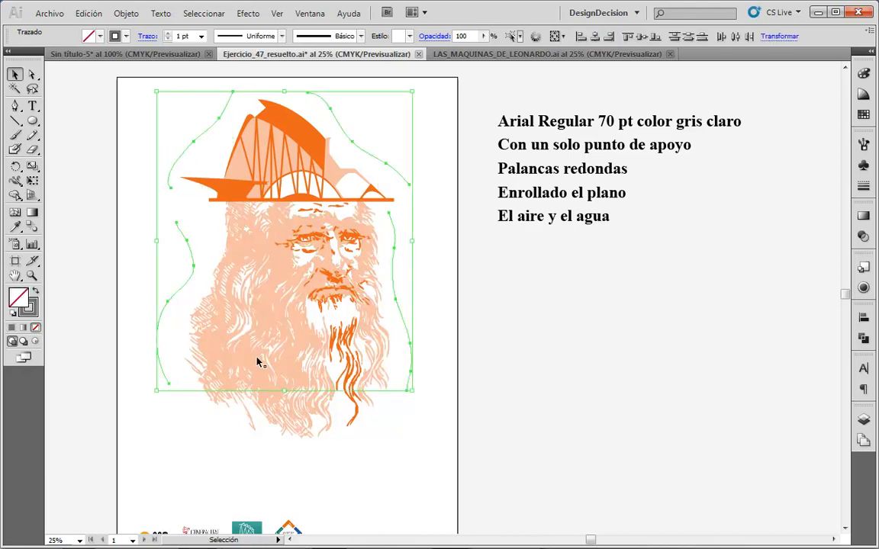
{"action": "left_click", "coordinate": [403, 456]}
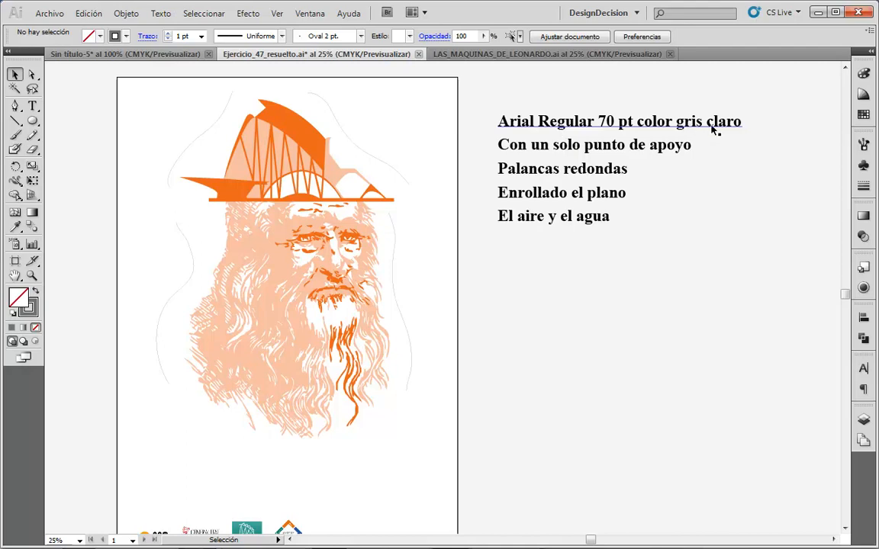
Copy the phrase "Con un solo punto de apoyo" from the notes onto the lower-left freehand path as type on a path.
{"action": "left_click", "coordinate": [33, 107]}
{"action": "left_click", "coordinate": [509, 145]}
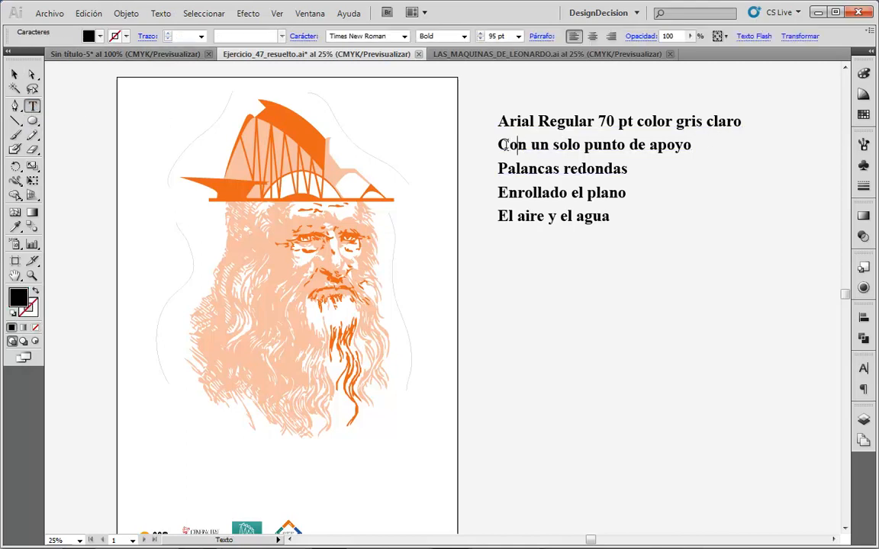
{"action": "left_click_drag", "start_coordinate": [500, 144], "coordinate": [705, 137]}
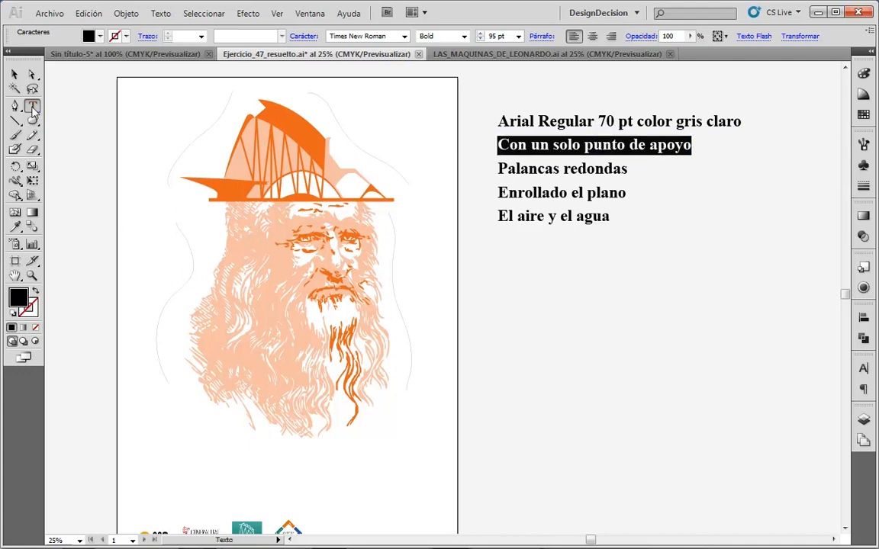
{"action": "left_click_drag", "start_coordinate": [32, 107], "coordinate": [136, 142]}
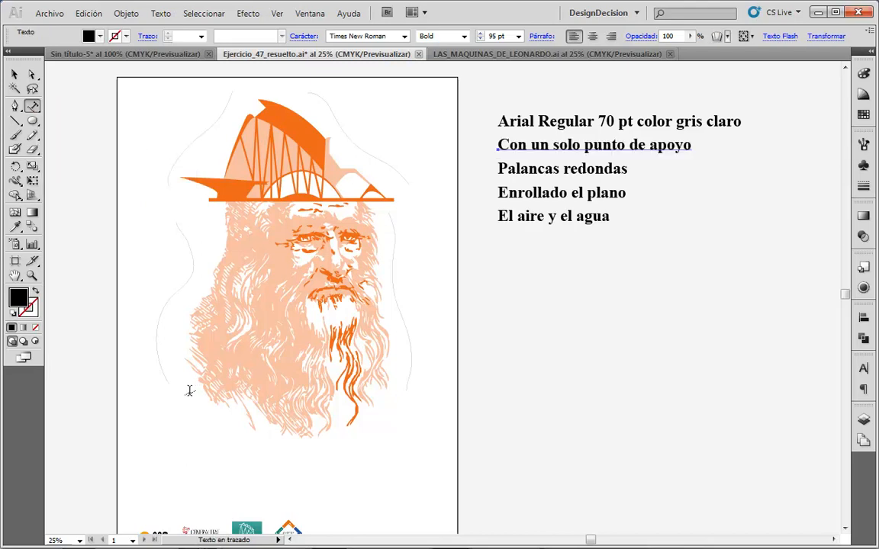
{"action": "left_click", "coordinate": [164, 377]}
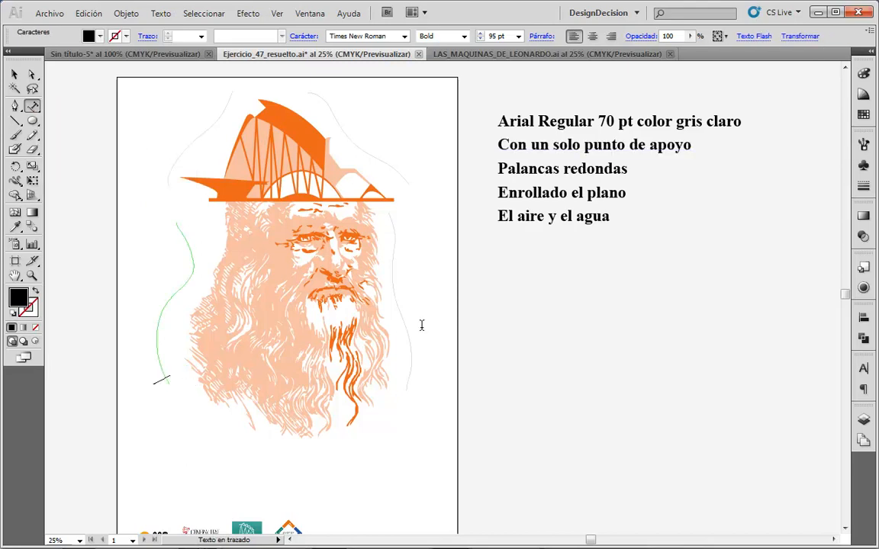
{"action": "type", "text": "Con un solo punto de"}
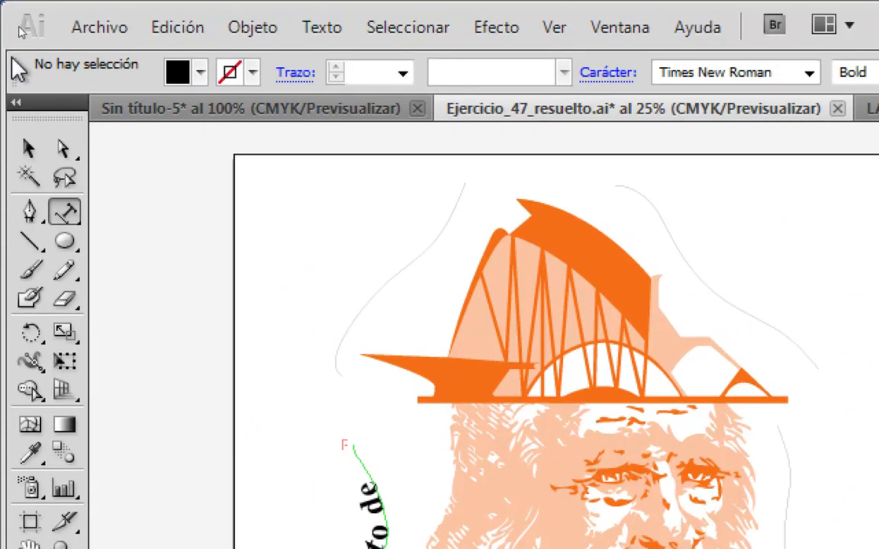
Change the font of the text on the lower-left path to Arial Regular.
{"action": "left_click", "coordinate": [62, 148]}
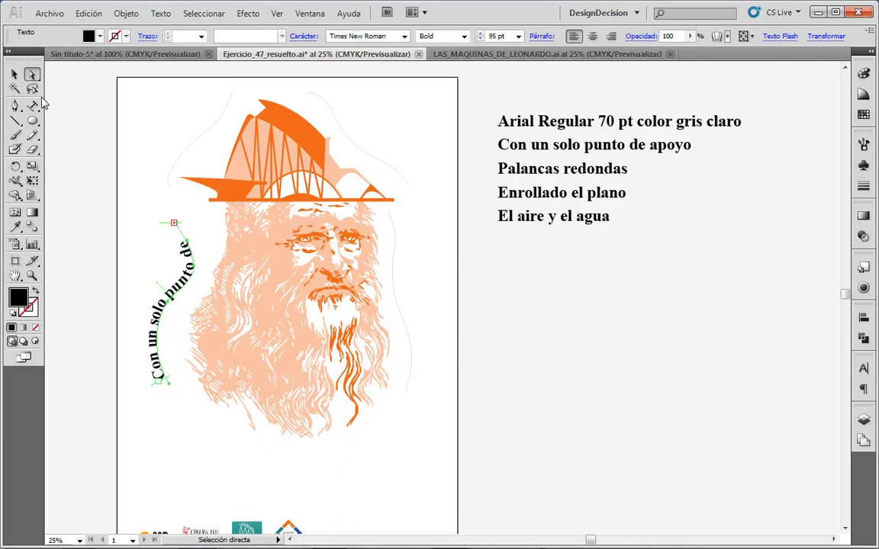
{"action": "left_click", "coordinate": [14, 74]}
{"action": "left_click", "coordinate": [144, 286]}
{"action": "left_click", "coordinate": [153, 342]}
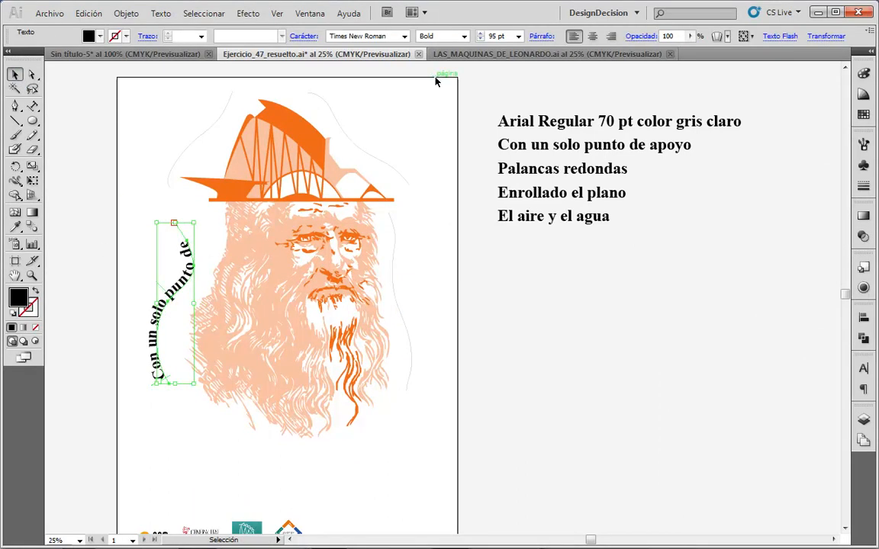
{"action": "left_click", "coordinate": [405, 35]}
{"action": "scroll", "coordinate": [408, 80], "scroll_direction": "up", "scroll_amount": 20}
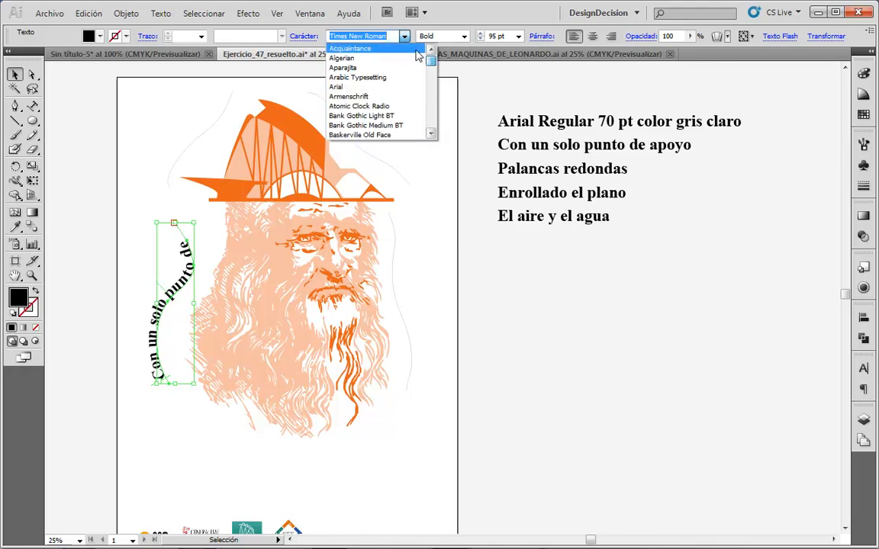
{"action": "left_click", "coordinate": [335, 86]}
{"action": "left_click", "coordinate": [464, 37]}
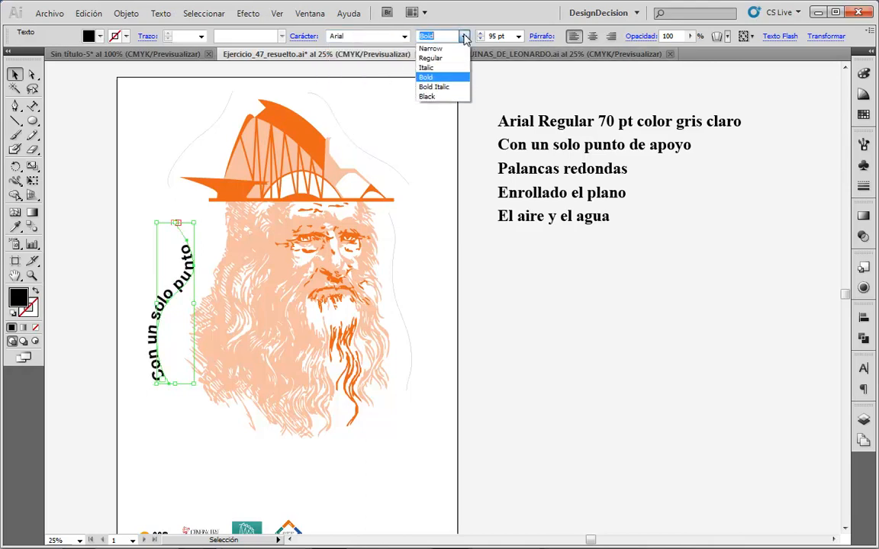
{"action": "left_click", "coordinate": [451, 62]}
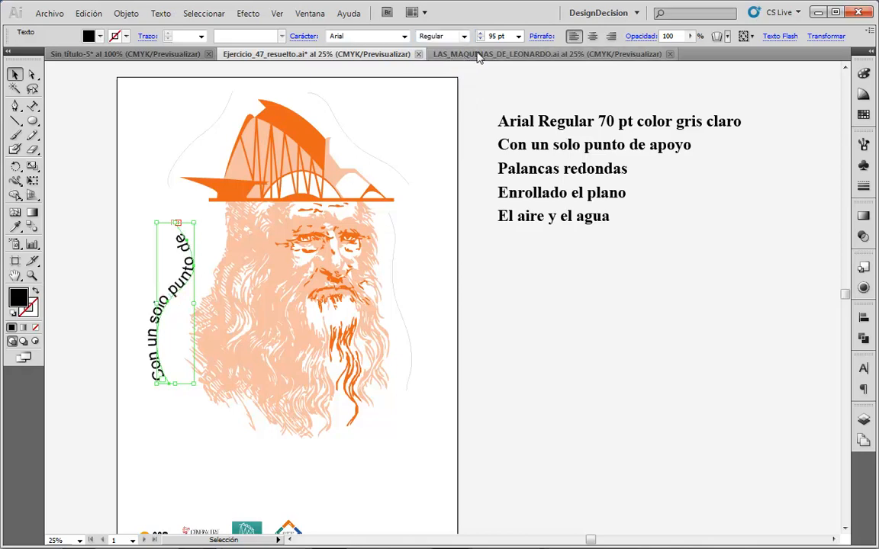
Set the font size of the "Con un solo punto de apoyo" path text to 70 pt.
{"action": "left_click", "coordinate": [518, 36]}
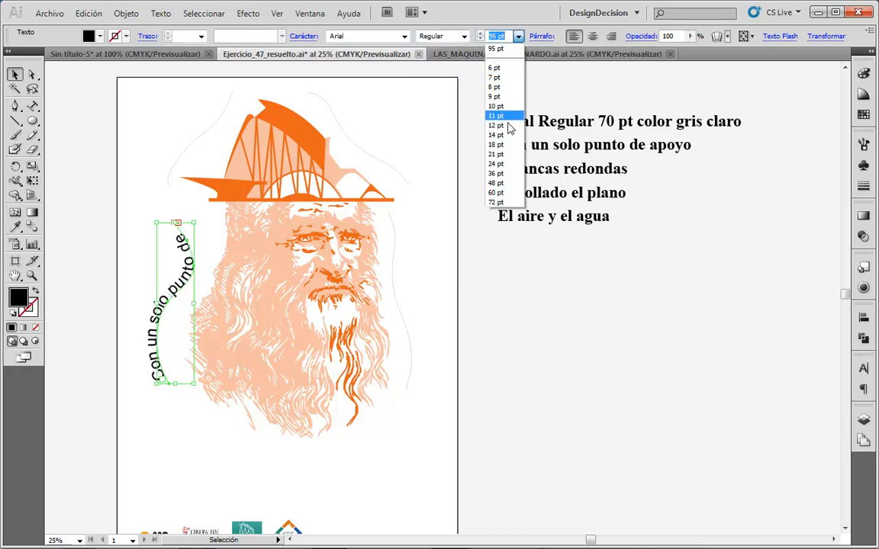
{"action": "left_click", "coordinate": [496, 203]}
{"action": "left_click", "coordinate": [480, 39]}
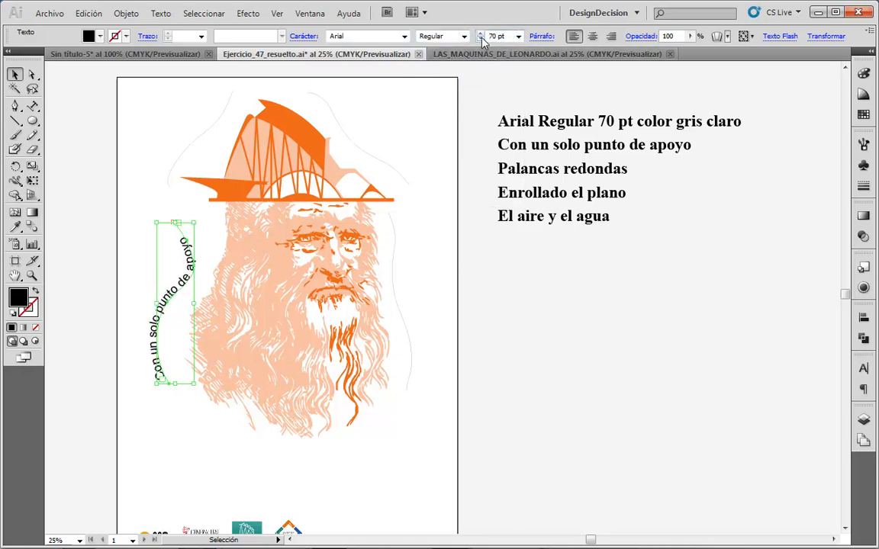
{"action": "left_click", "coordinate": [481, 40]}
{"action": "left_click", "coordinate": [497, 40]}
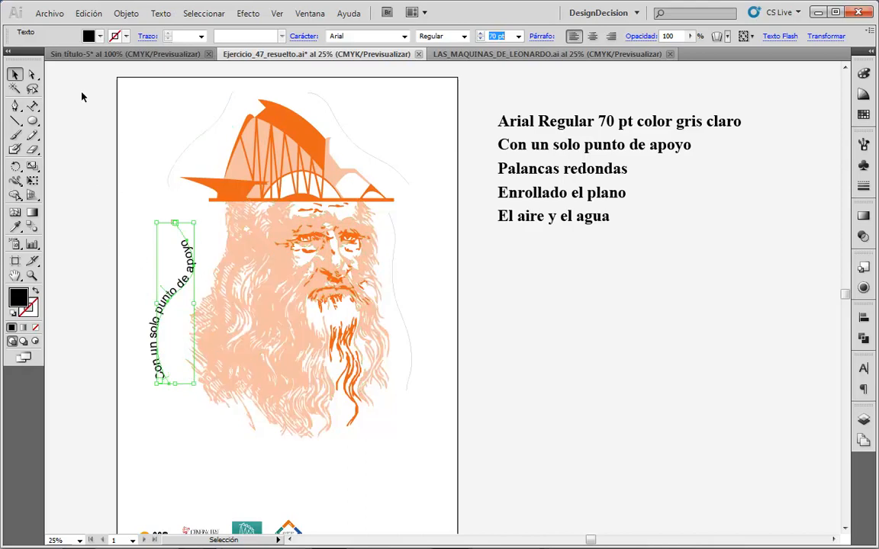
{"action": "left_click", "coordinate": [32, 74]}
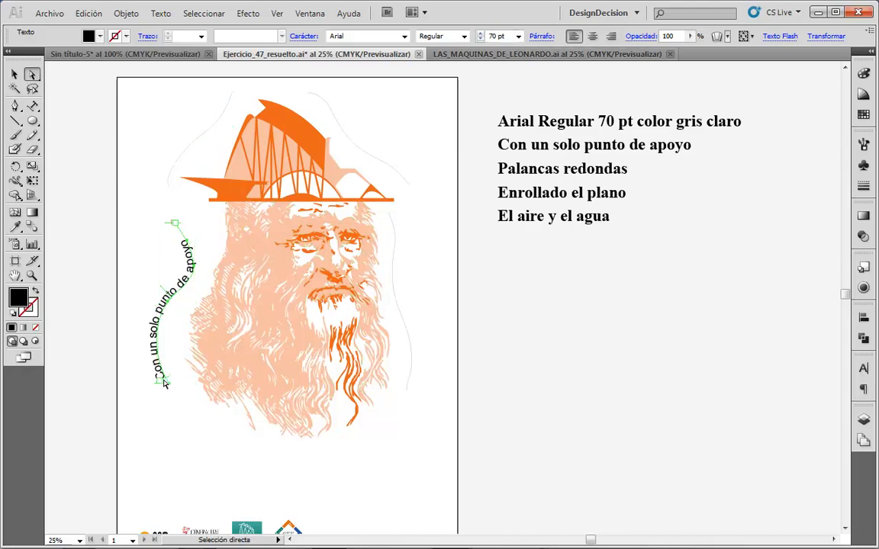
{"action": "key", "text": "t"}
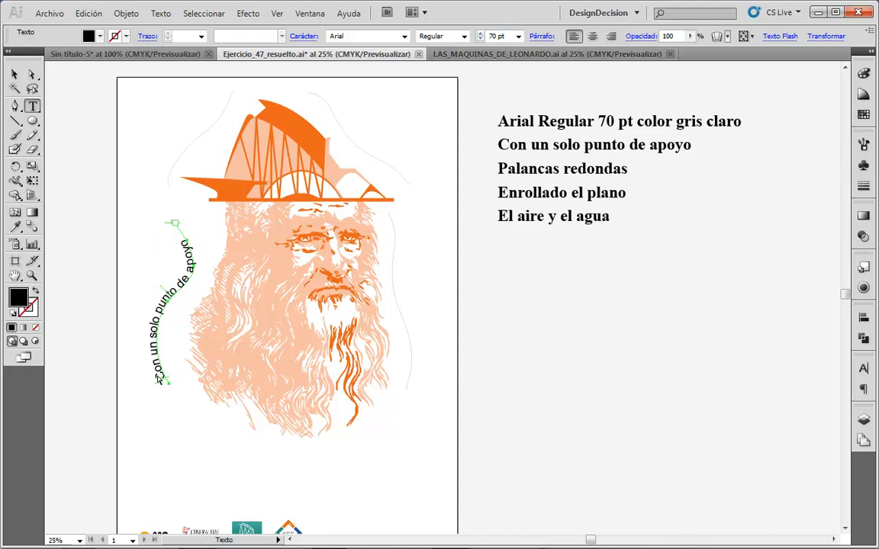
{"action": "left_click", "coordinate": [159, 379]}
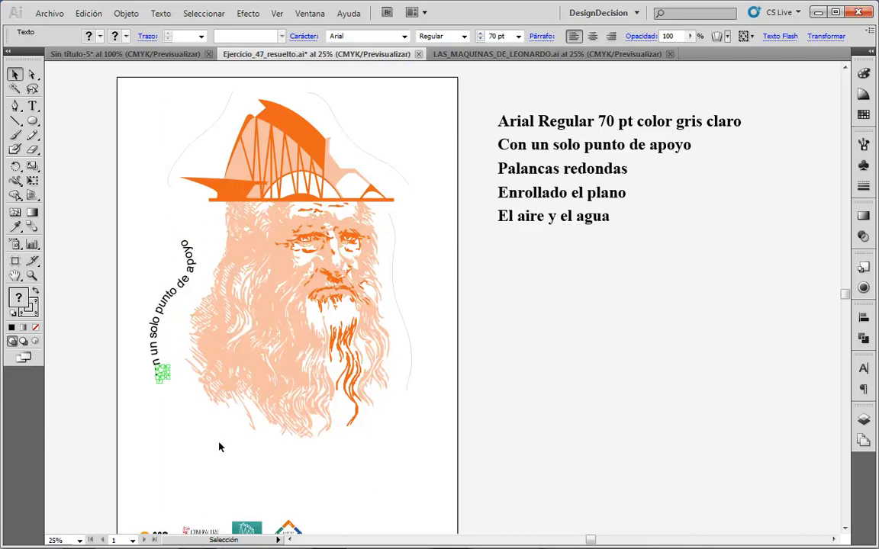
{"action": "key", "text": "a"}
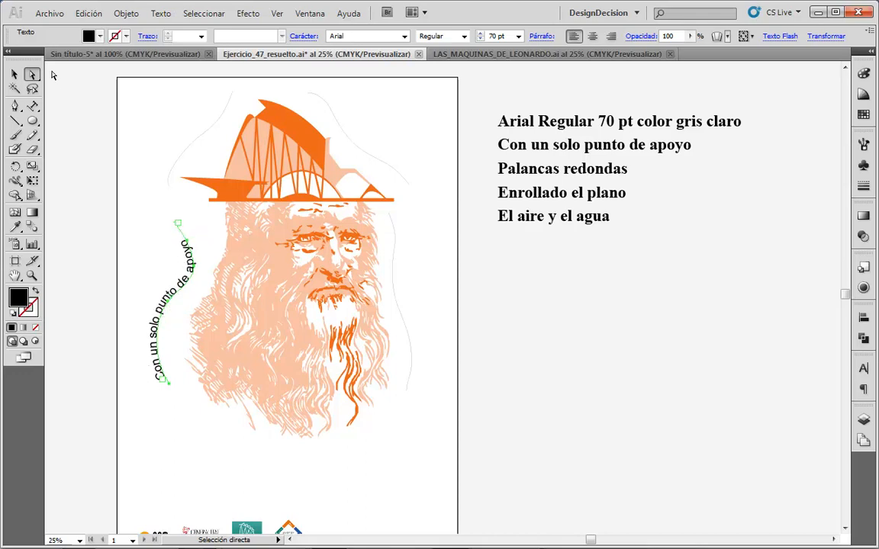
Fill the "Con un solo punto de apoyo" path text with a light gray swatch.
{"action": "left_click", "coordinate": [15, 74]}
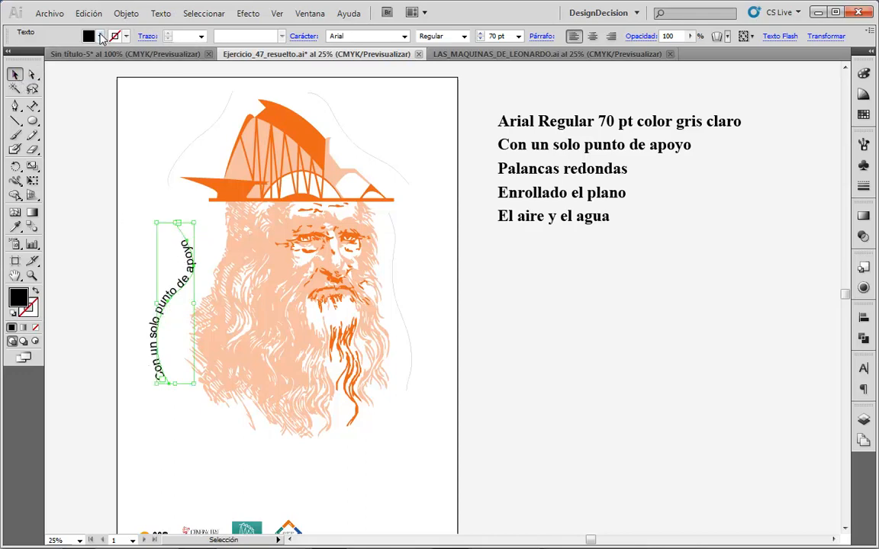
{"action": "left_click", "coordinate": [100, 36]}
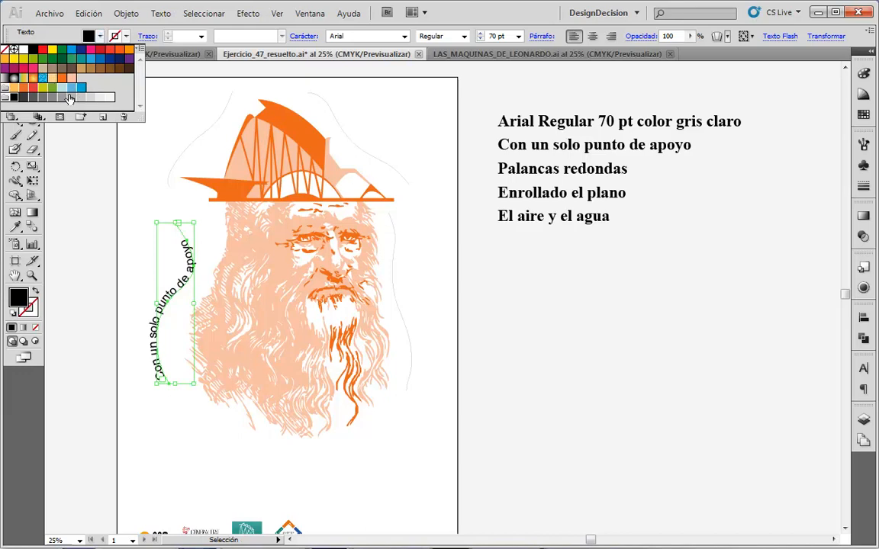
{"action": "left_click", "coordinate": [71, 98]}
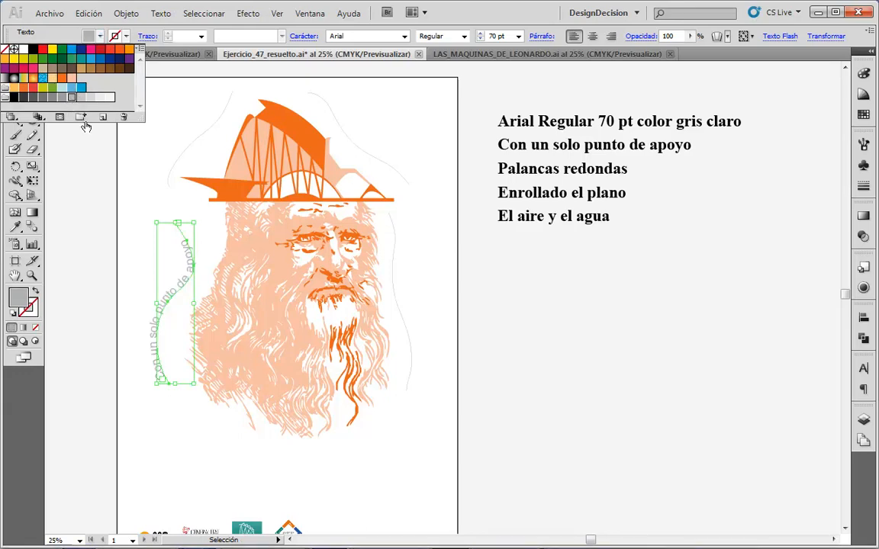
{"action": "left_click", "coordinate": [137, 210]}
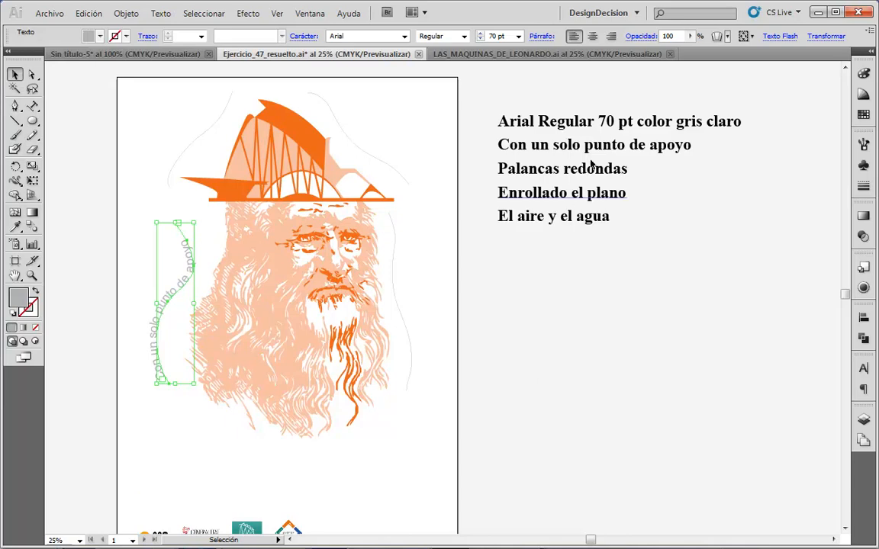
{"action": "left_click", "coordinate": [436, 429]}
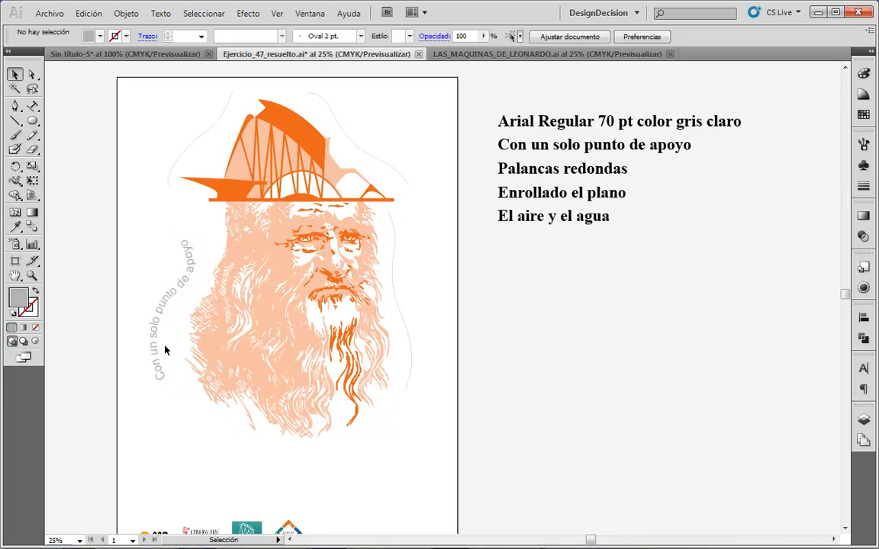
Delete the original "Con un solo punto de apoyo" line from the notes beside the artboard.
{"action": "left_click", "coordinate": [576, 149]}
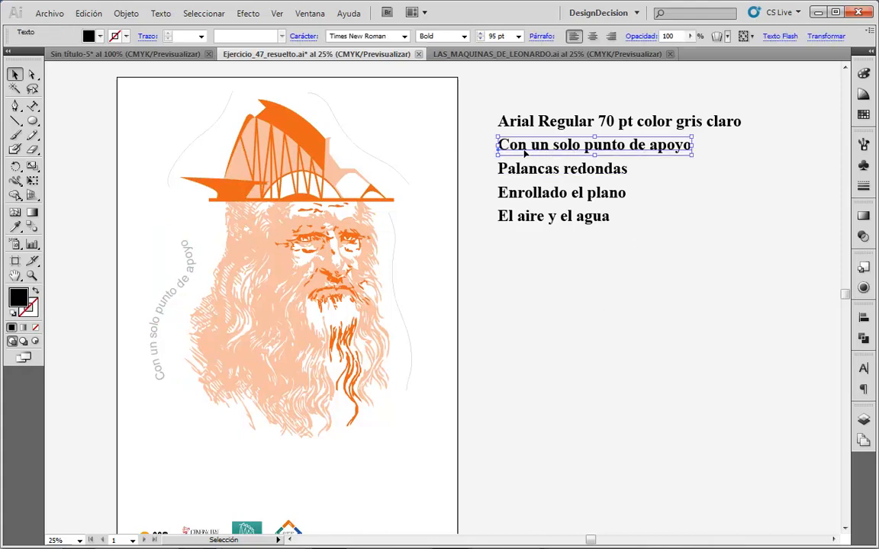
{"action": "key", "text": "Delete"}
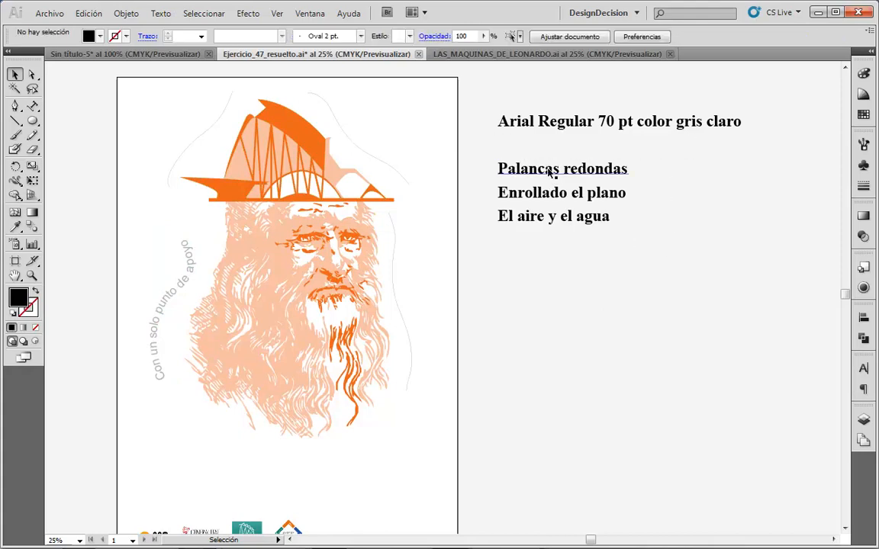
Copy "Palancas redondas" from the notes and paste it as path text along the curve left of the hat.
{"action": "left_click", "coordinate": [538, 171]}
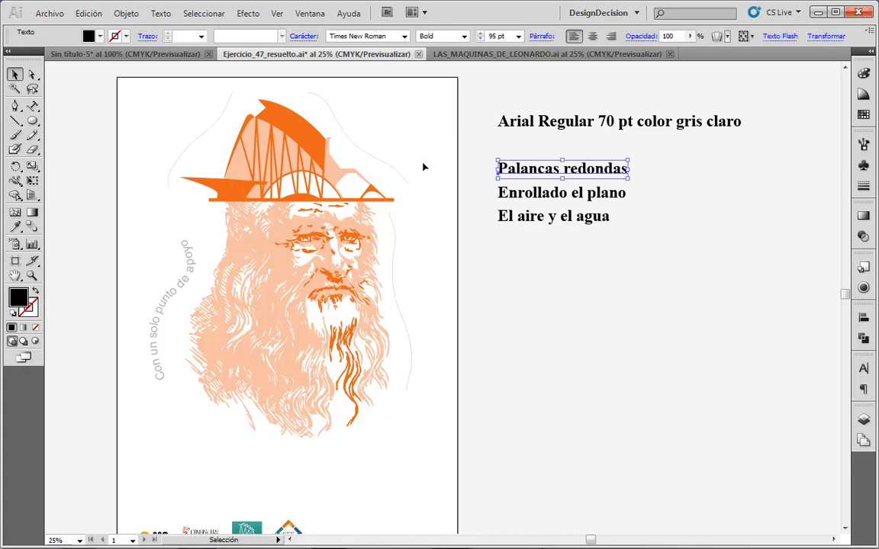
{"action": "left_click", "coordinate": [32, 107]}
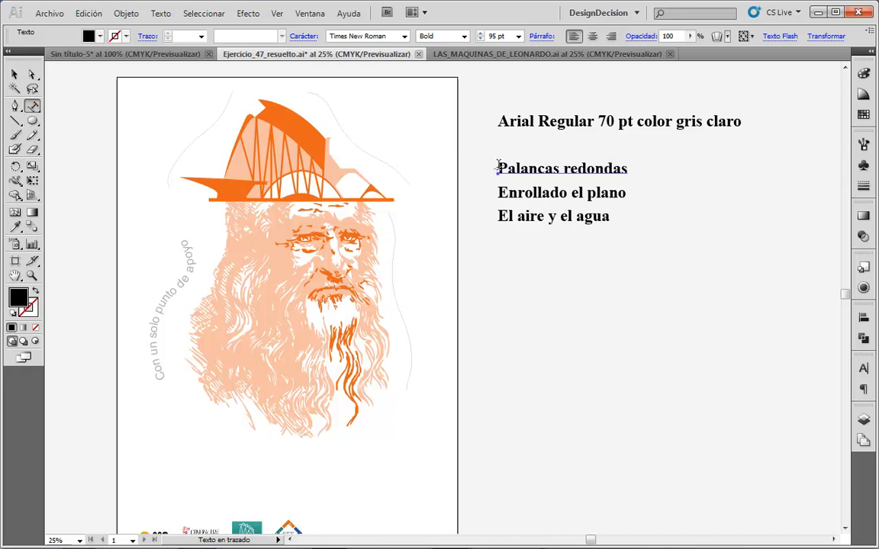
{"action": "left_click_drag", "start_coordinate": [498, 166], "coordinate": [652, 169]}
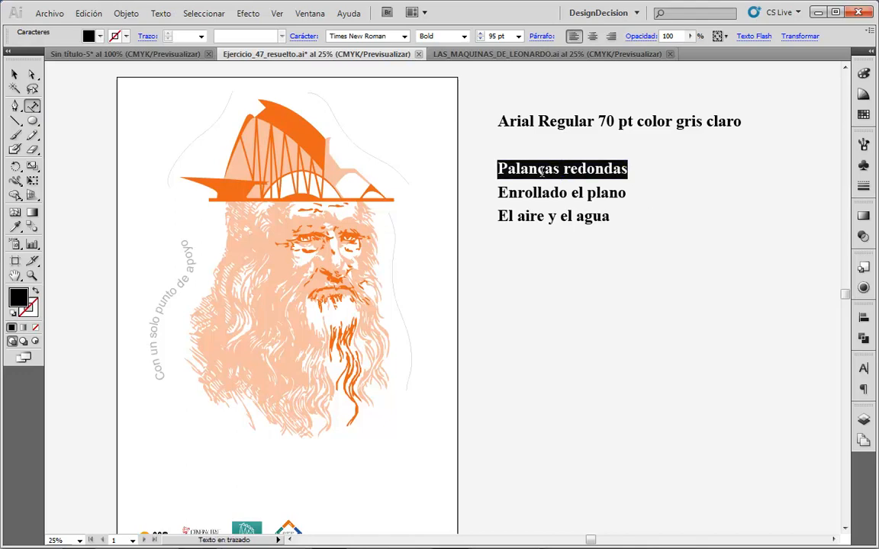
{"action": "key", "text": "ctrl+c"}
{"action": "left_click_drag", "start_coordinate": [508, 193], "coordinate": [628, 195]}
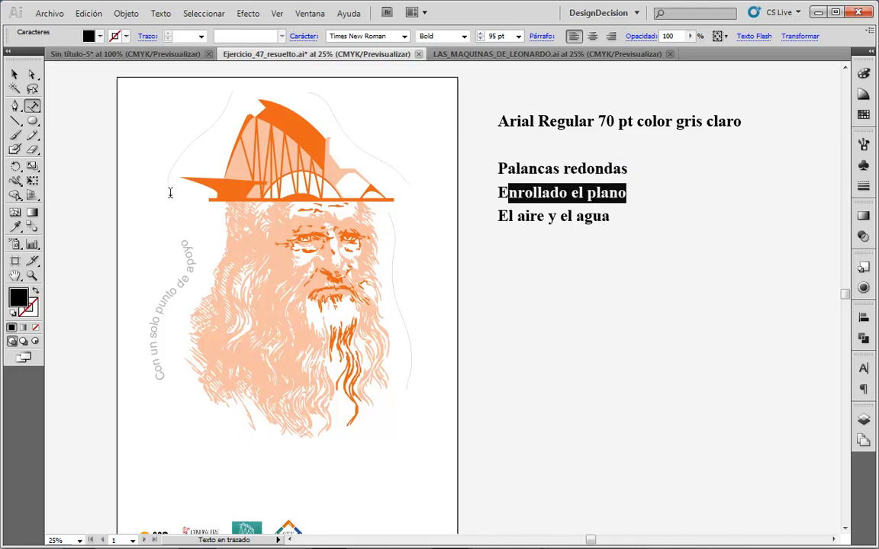
{"action": "key", "text": "shift+Home"}
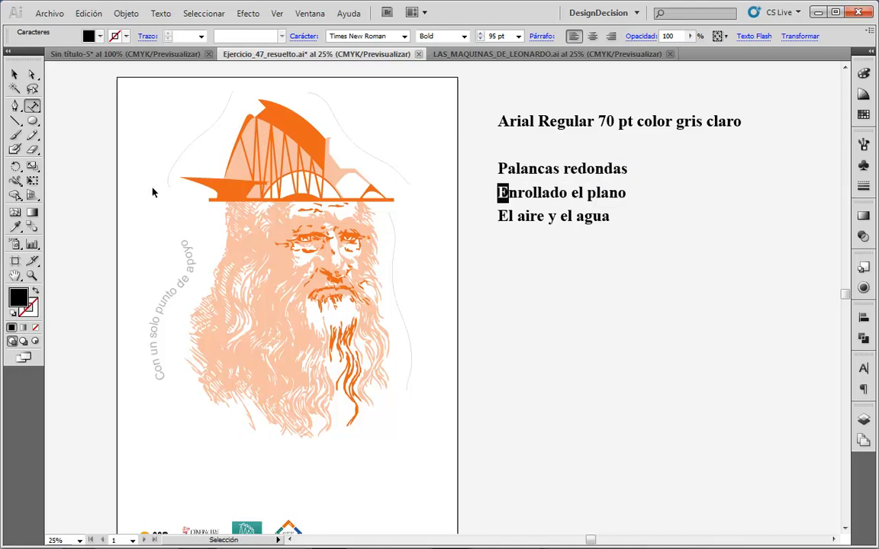
{"action": "left_click", "coordinate": [153, 191], "text": "ctrl"}
{"action": "left_click", "coordinate": [175, 162]}
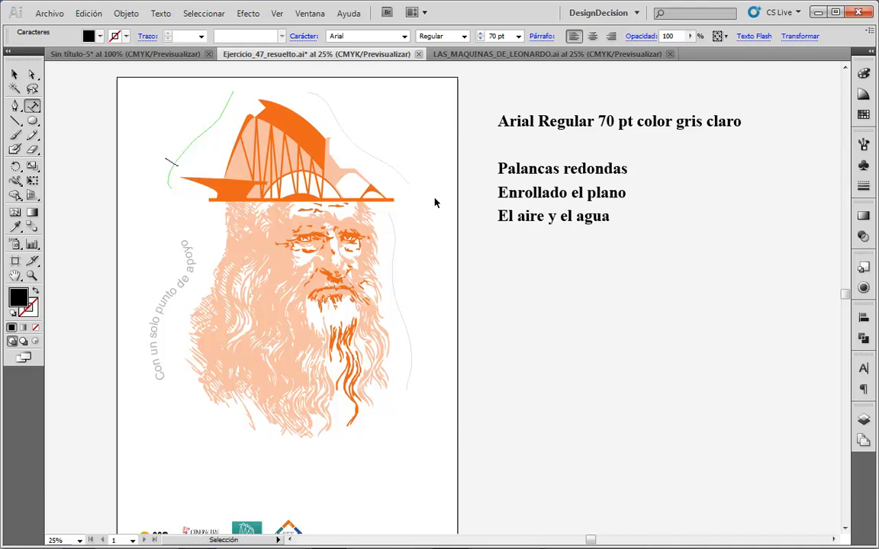
{"action": "key", "text": "Escape"}
{"action": "key", "text": "ctrl+v"}
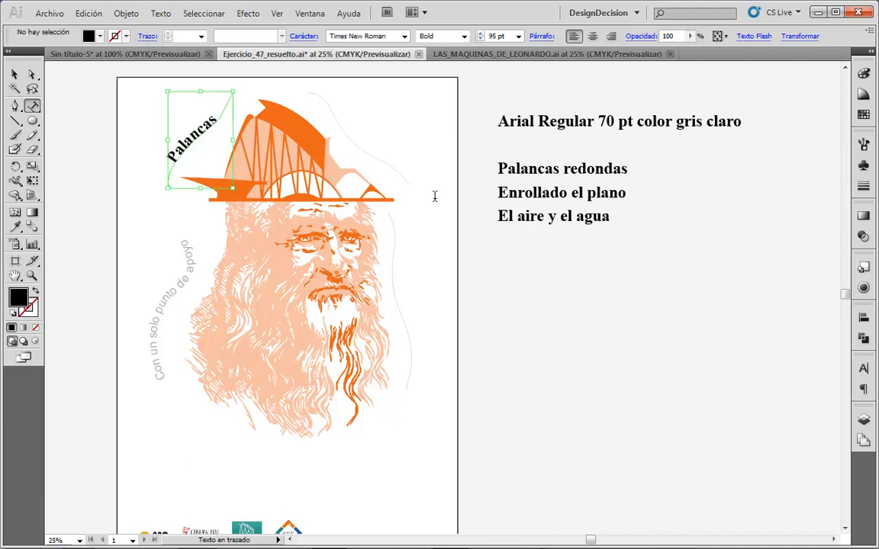
Change the font of the "Palancas redondas" path text to Arial Regular.
{"action": "left_click", "coordinate": [18, 74]}
{"action": "left_click", "coordinate": [98, 219]}
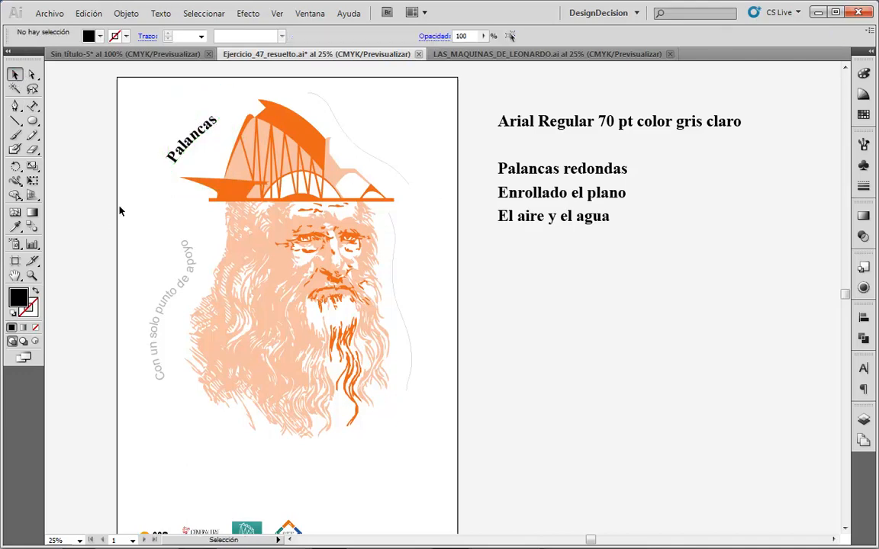
{"action": "left_click", "coordinate": [191, 143]}
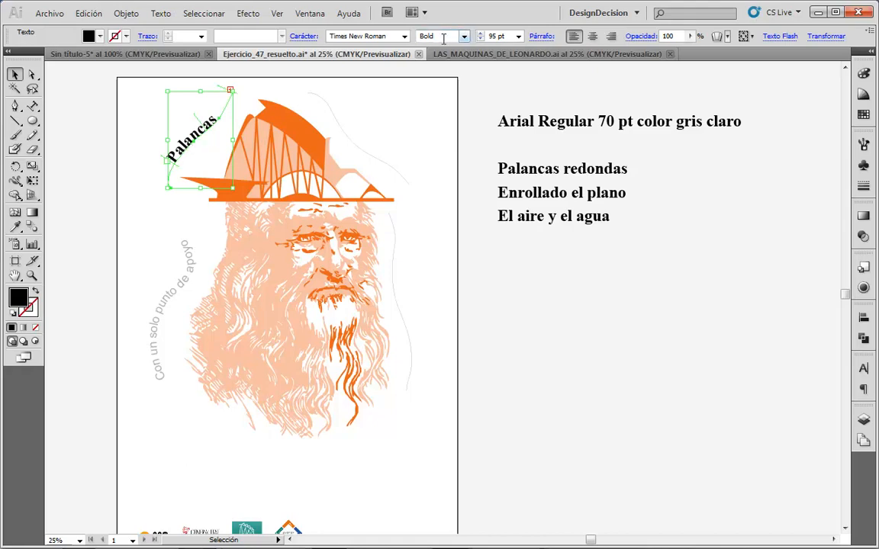
{"action": "left_click", "coordinate": [405, 37]}
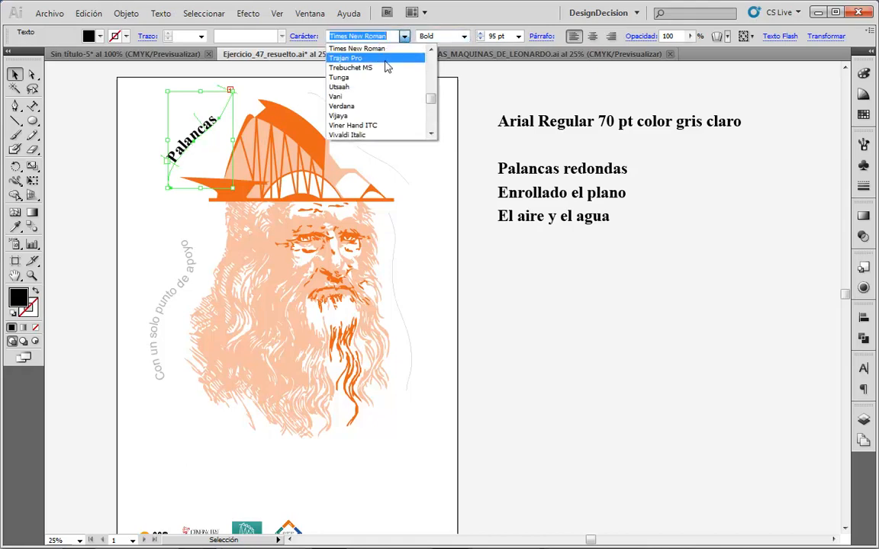
{"action": "type", "text": "Acquaintance"}
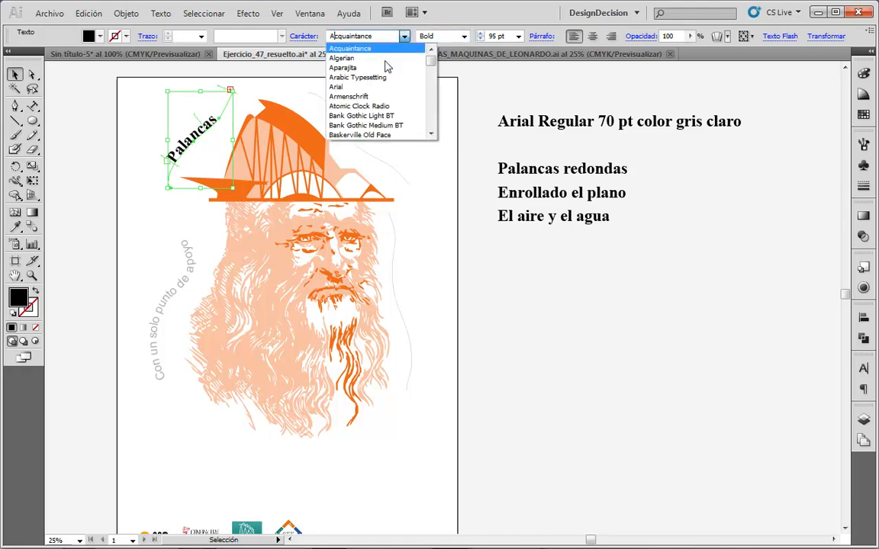
{"action": "left_click", "coordinate": [343, 86]}
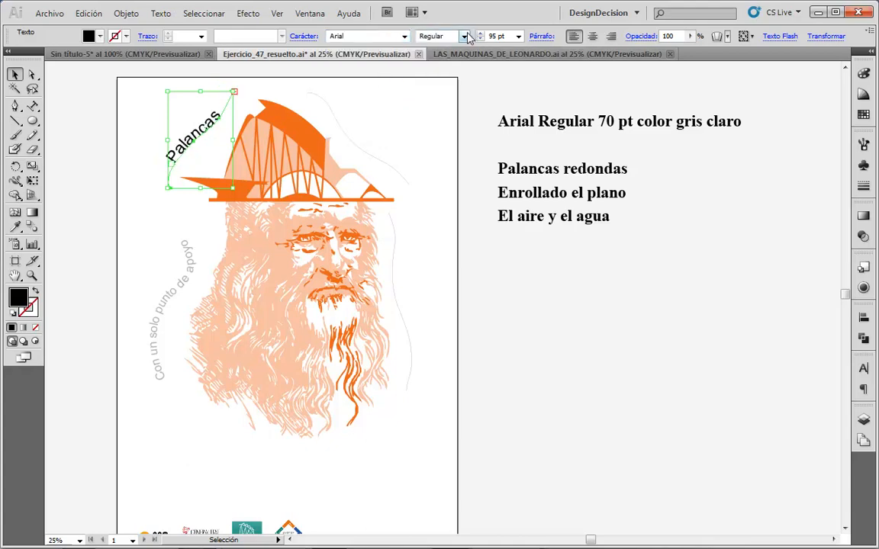
Set the font size of the "Palancas redondas" path text to 70 pt.
{"action": "left_click_drag", "start_coordinate": [505, 37], "coordinate": [448, 37]}
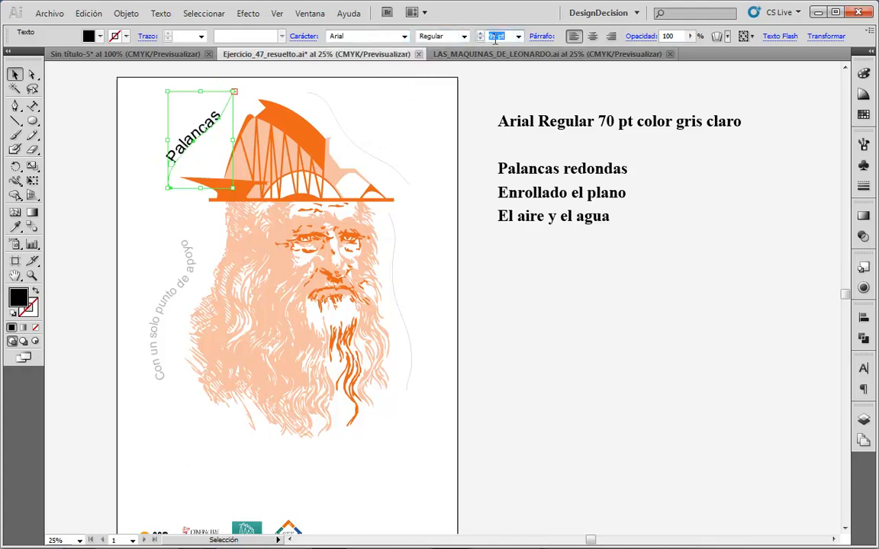
{"action": "type", "text": "70"}
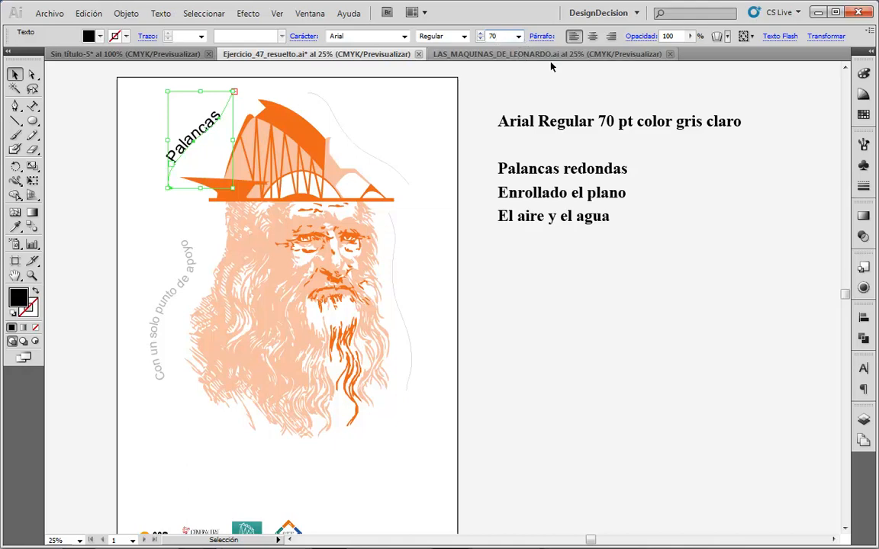
{"action": "left_click", "coordinate": [173, 124]}
Slide the start of the "Palancas redondas" text to the lower end of its path so the whole phrase fits.
{"action": "left_click", "coordinate": [187, 137]}
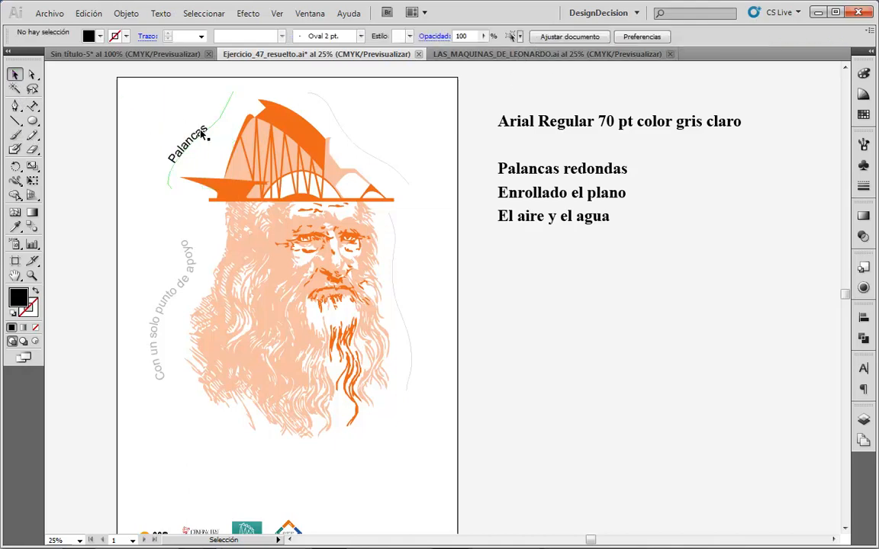
{"action": "left_click", "coordinate": [33, 75]}
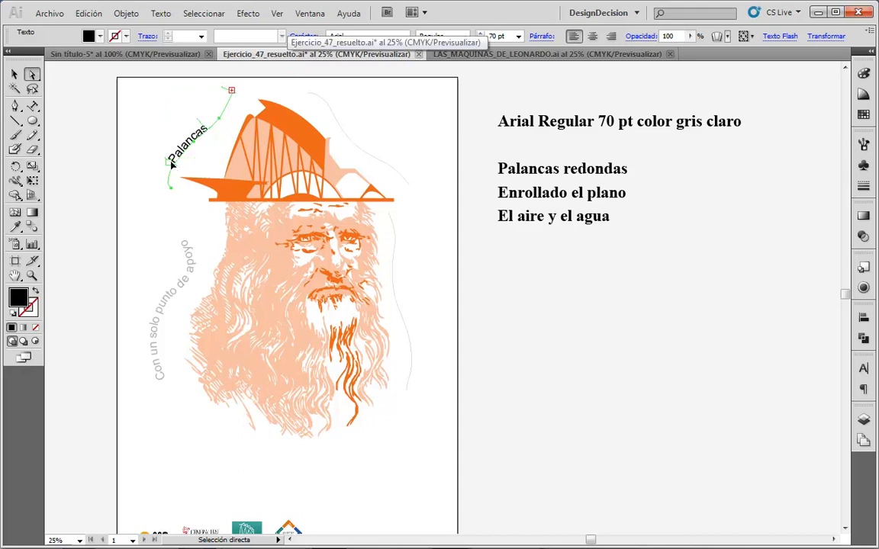
{"action": "left_click_drag", "start_coordinate": [172, 163], "coordinate": [170, 195]}
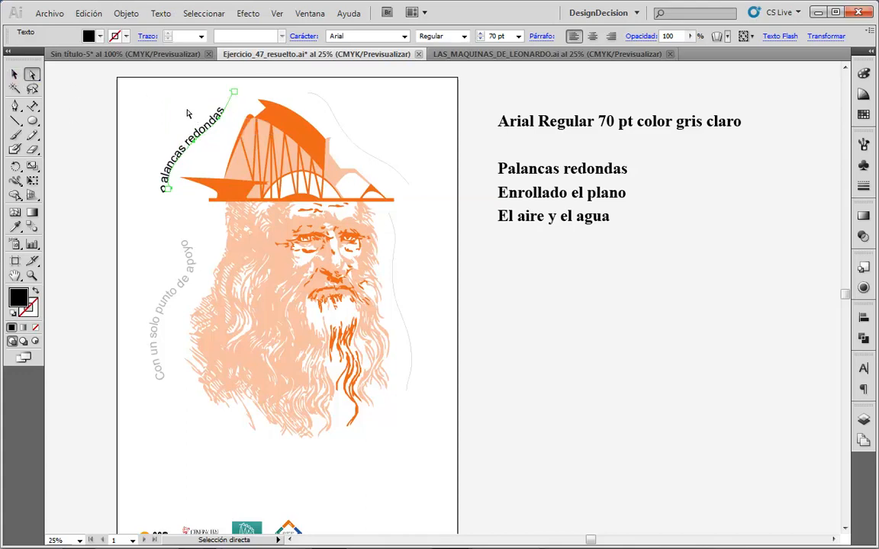
Try to reshape the "Palancas redondas" path by moving its middle anchor point, and undo the change.
{"action": "left_click", "coordinate": [182, 144]}
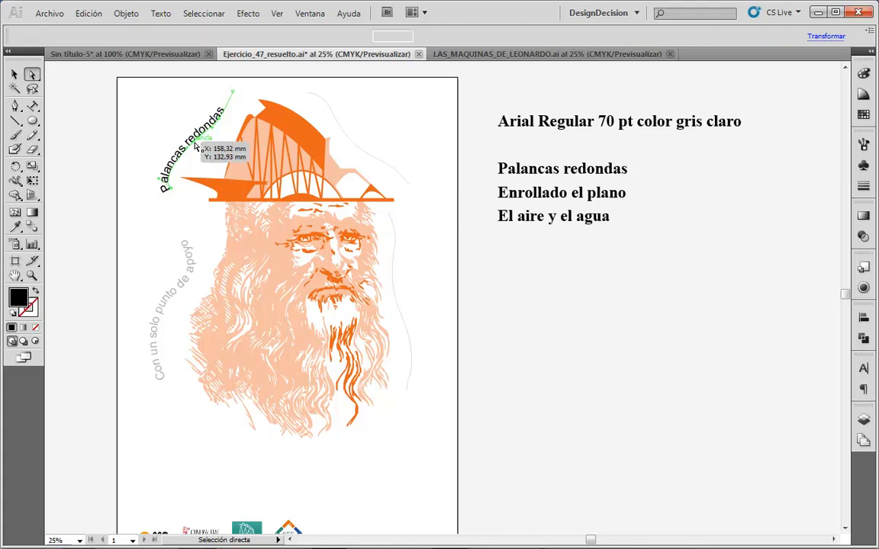
{"action": "left_click_drag", "start_coordinate": [181, 143], "coordinate": [260, 161]}
{"action": "key", "text": "ctrl+z"}
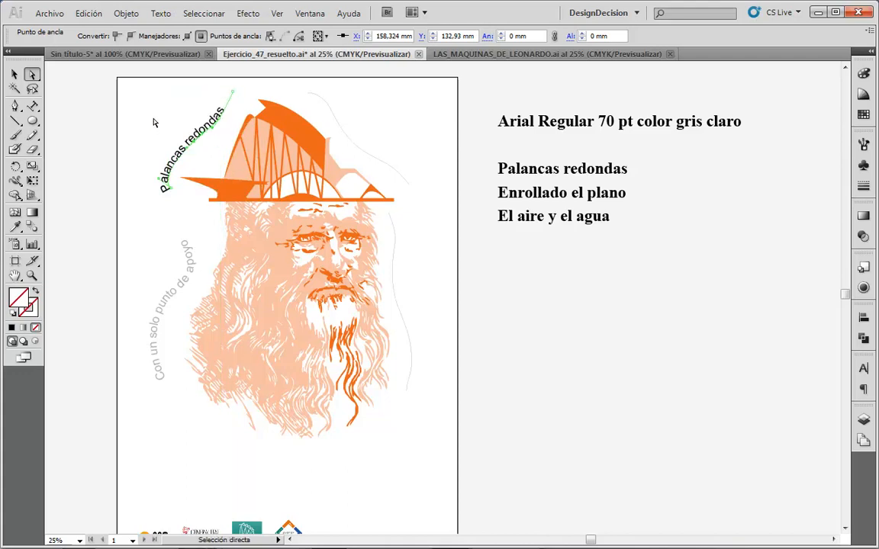
Fill the "Palancas redondas" path text with the same light gray swatch as the first phrase.
{"action": "key", "text": "v"}
{"action": "left_click", "coordinate": [106, 131]}
{"action": "left_click", "coordinate": [181, 152]}
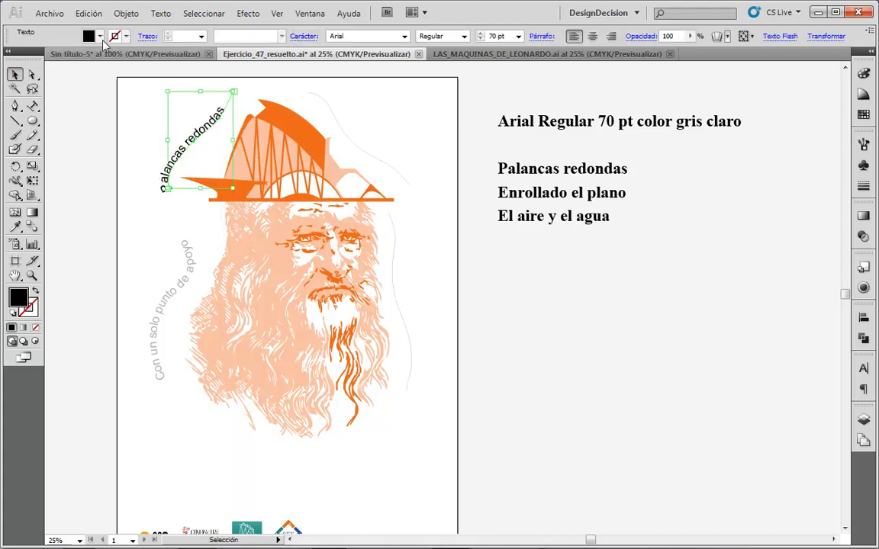
{"action": "left_click", "coordinate": [100, 37]}
{"action": "left_click", "coordinate": [61, 96]}
{"action": "left_click", "coordinate": [127, 206]}
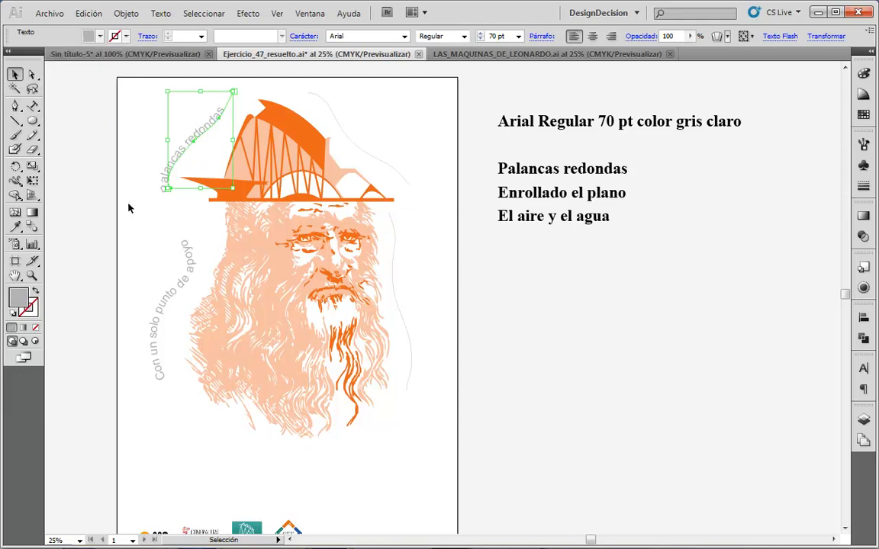
Delete the original "Palancas redondas" line from the notes beside the artboard.
{"action": "left_click", "coordinate": [668, 189]}
{"action": "left_click", "coordinate": [555, 171]}
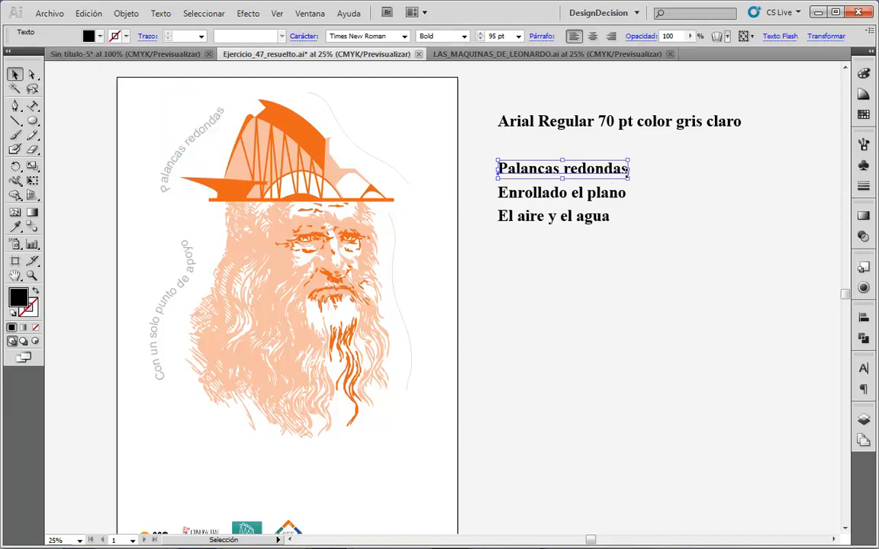
{"action": "key", "text": "Delete"}
Copy "Enrollado el plano" from the notes and paste it as path text along the curve right of the hat.
{"action": "left_click", "coordinate": [32, 105]}
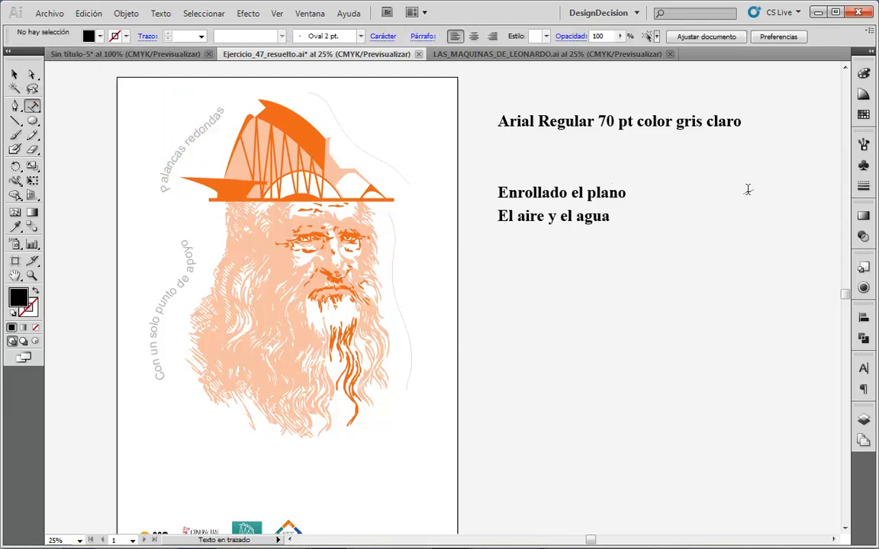
{"action": "left_click", "coordinate": [524, 192]}
{"action": "left_click_drag", "start_coordinate": [499, 193], "coordinate": [678, 196]}
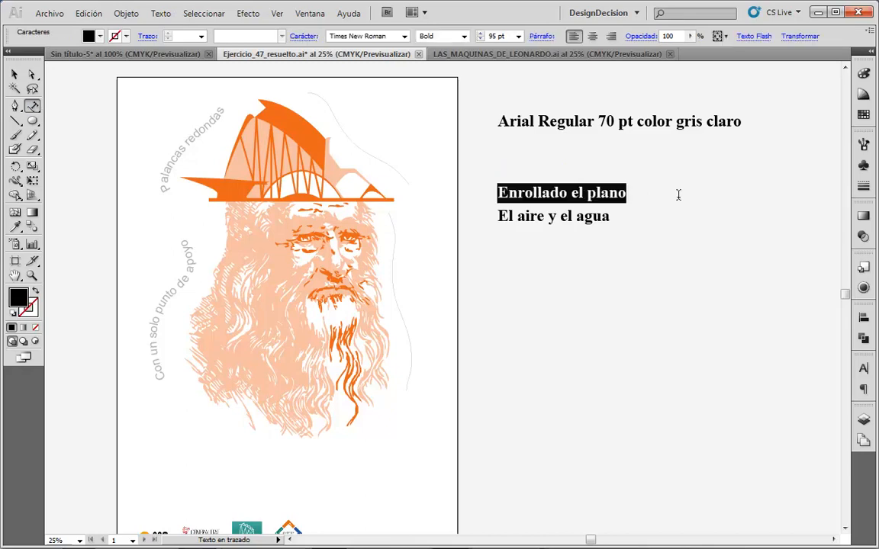
{"action": "key", "text": "Left"}
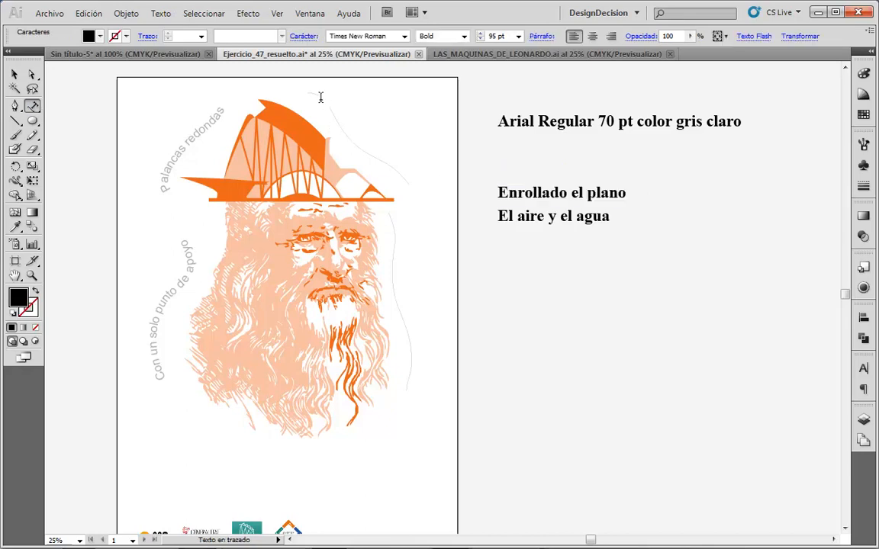
{"action": "left_click", "coordinate": [411, 111], "text": "ctrl"}
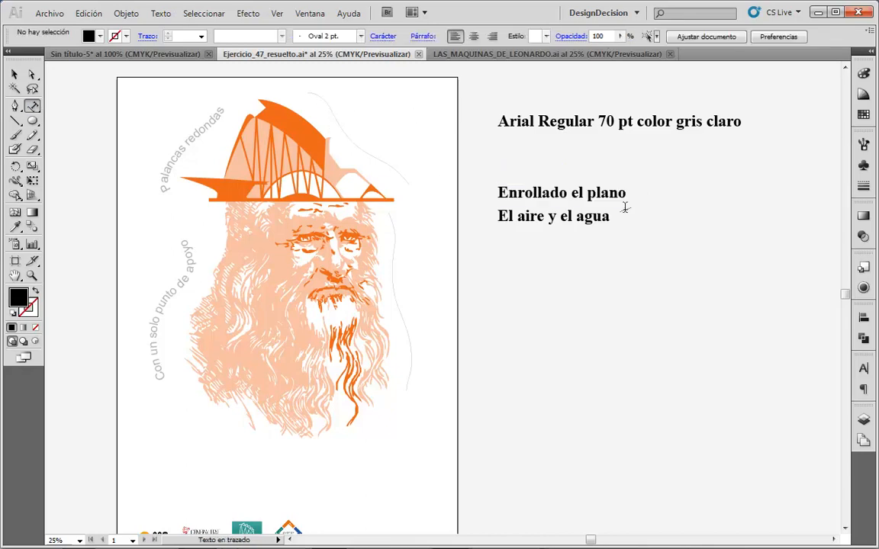
{"action": "left_click", "coordinate": [307, 91], "text": "ctrl"}
{"action": "key", "text": "ctrl+v"}
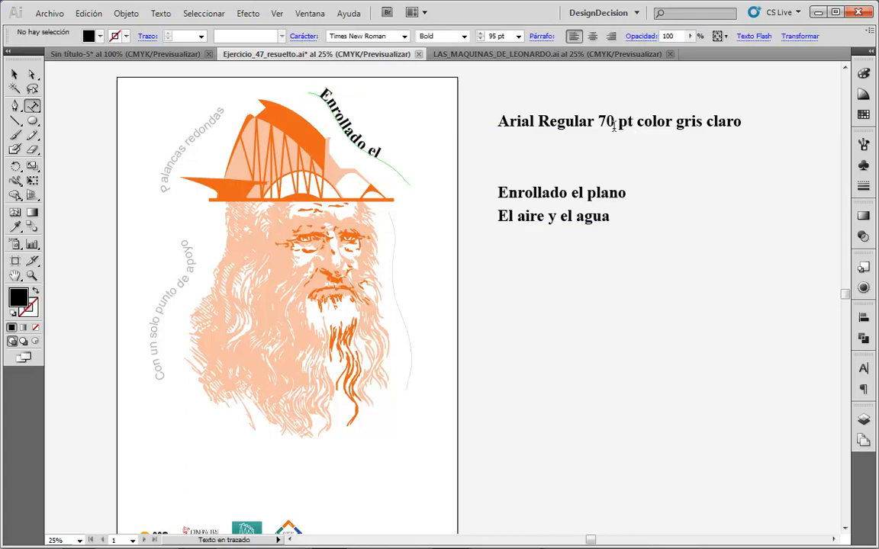
Change the font of the "Enrollado el plano" path text to Arial Regular.
{"action": "left_click", "coordinate": [17, 76]}
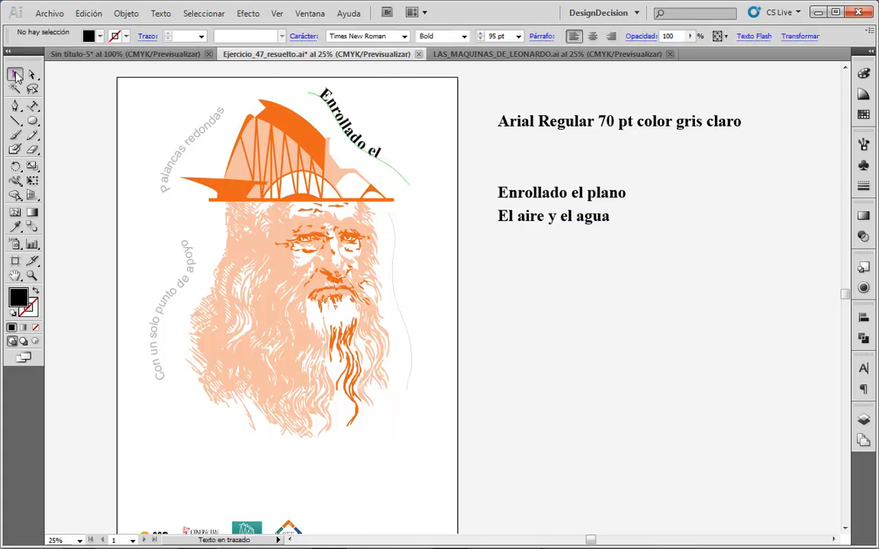
{"action": "left_click", "coordinate": [396, 126]}
{"action": "left_click", "coordinate": [325, 132]}
{"action": "left_click", "coordinate": [405, 36]}
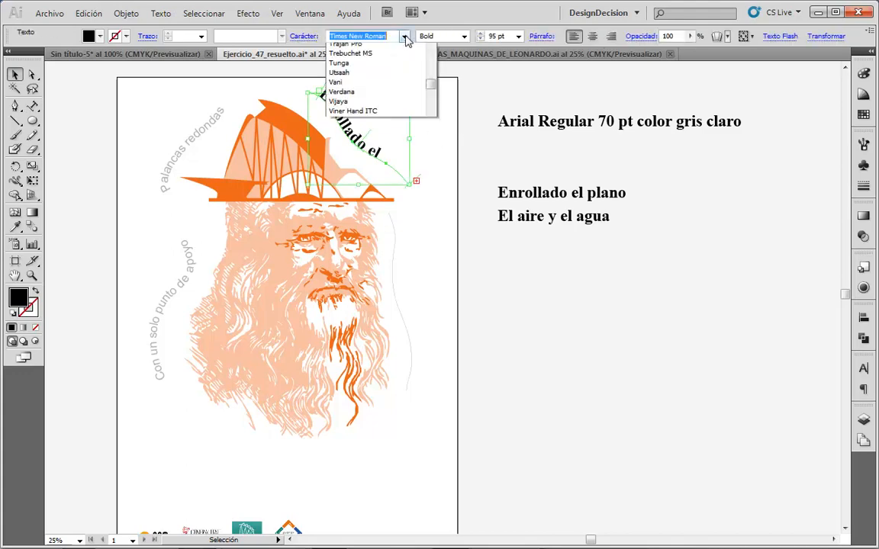
{"action": "type", "text": "Acquaintance"}
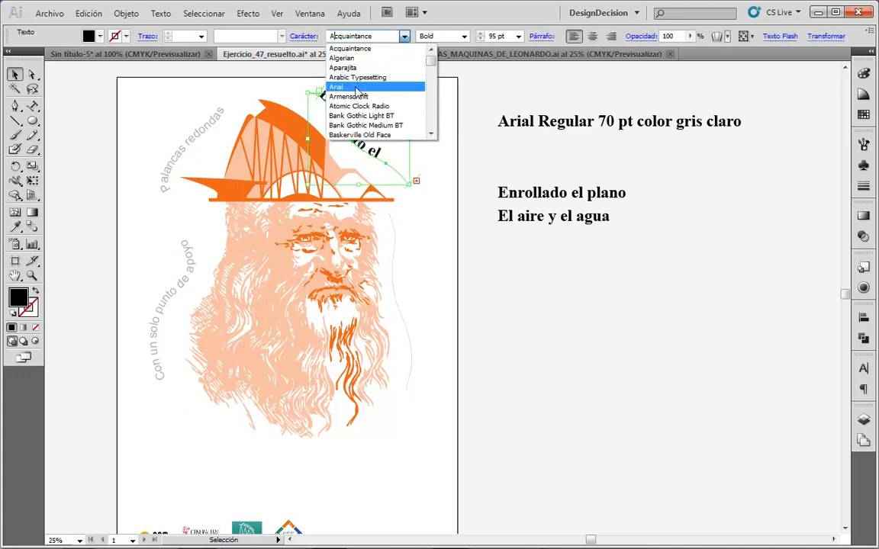
{"action": "left_click", "coordinate": [355, 90]}
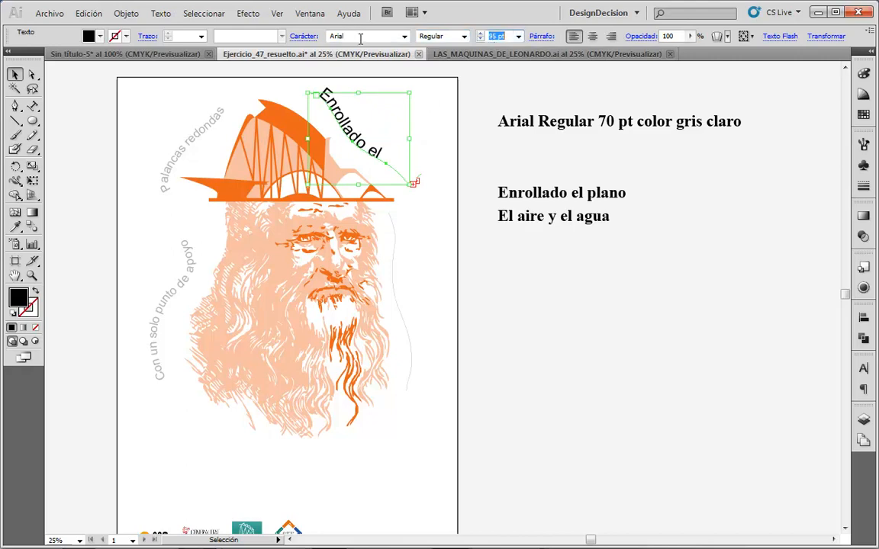
Set the "Enrollado el plano" path text to 70 pt and fill it with the light gray swatch.
{"action": "left_click", "coordinate": [484, 103]}
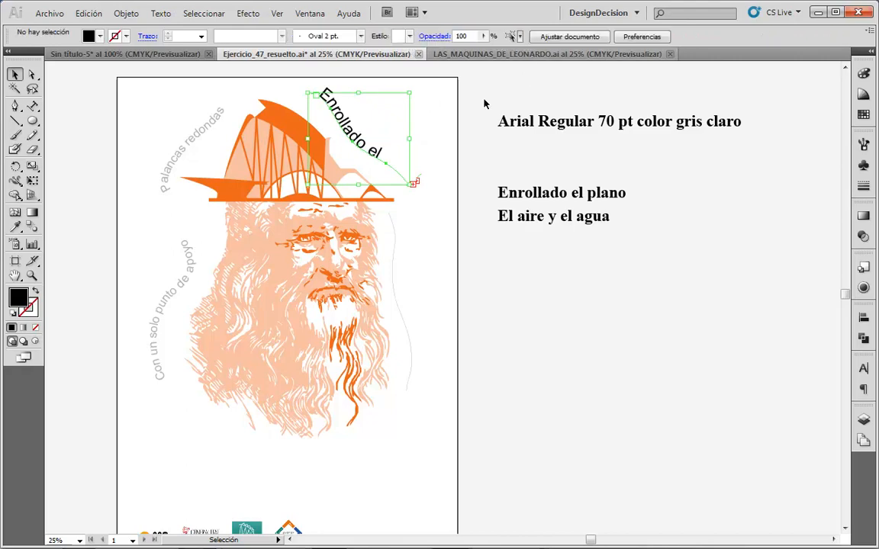
{"action": "left_click", "coordinate": [326, 96]}
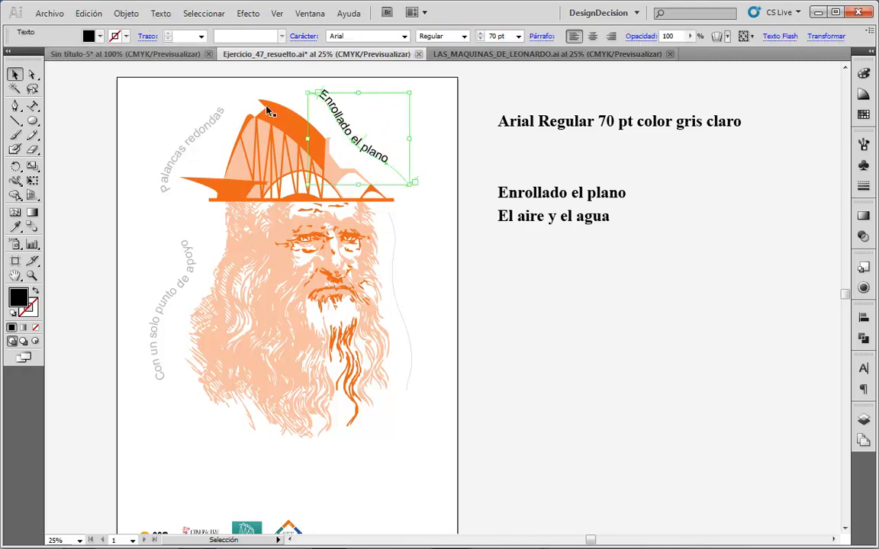
{"action": "left_click", "coordinate": [98, 36]}
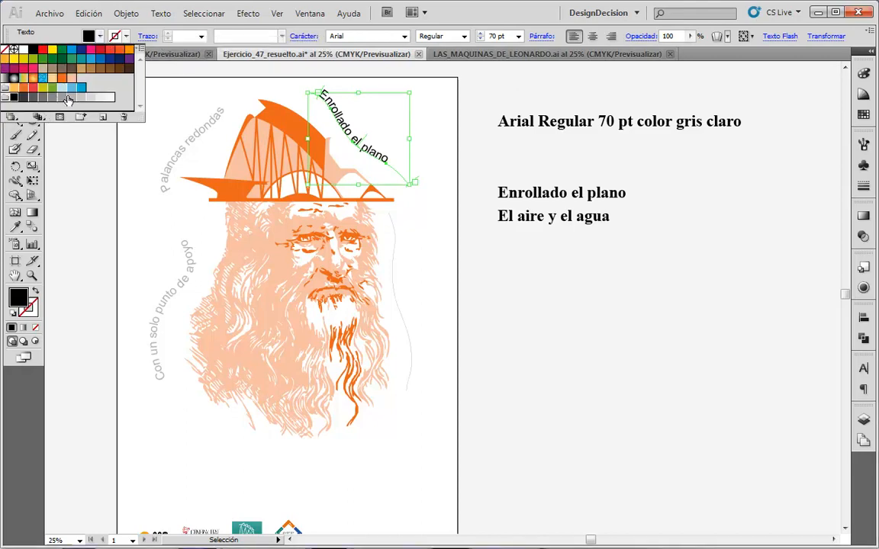
{"action": "left_click", "coordinate": [68, 98]}
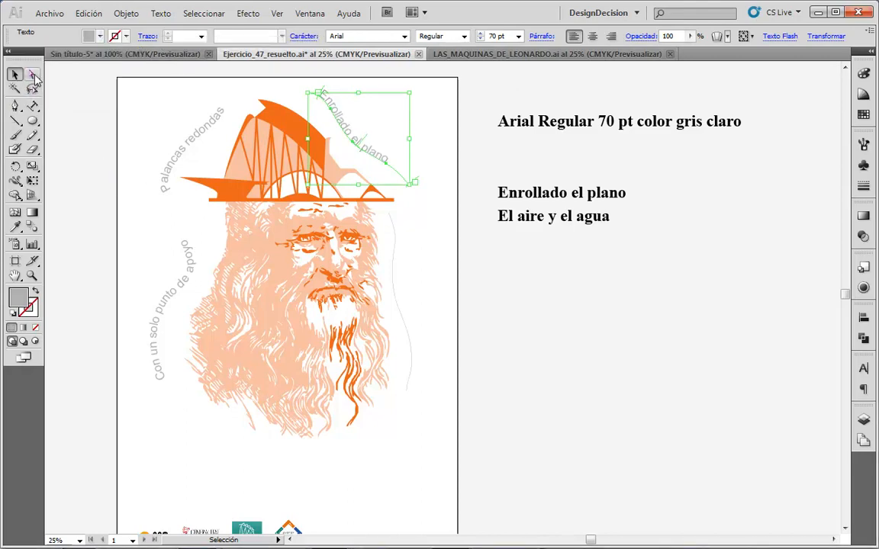
Slide the "Enrollado el plano" text further down along its curved path beside the hat.
{"action": "left_click", "coordinate": [33, 76]}
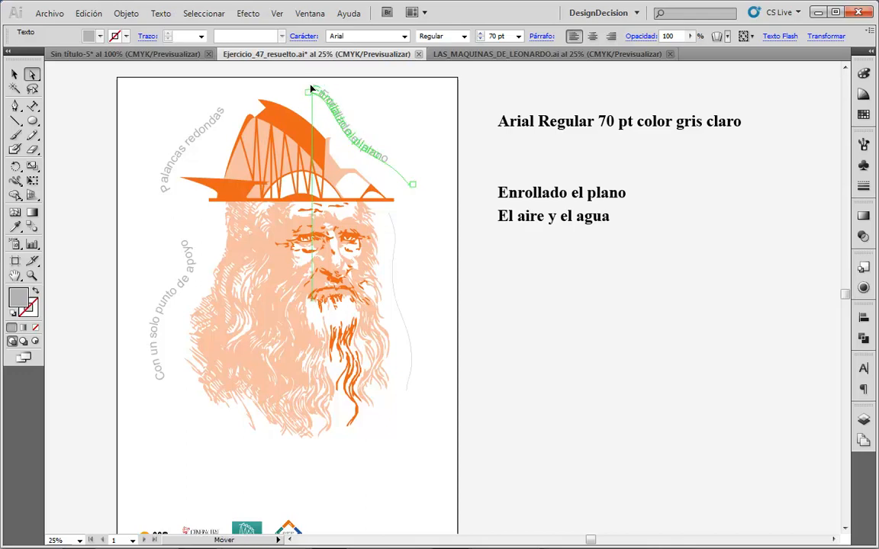
{"action": "left_click_drag", "start_coordinate": [314, 92], "coordinate": [338, 102]}
{"action": "left_click", "coordinate": [421, 125]}
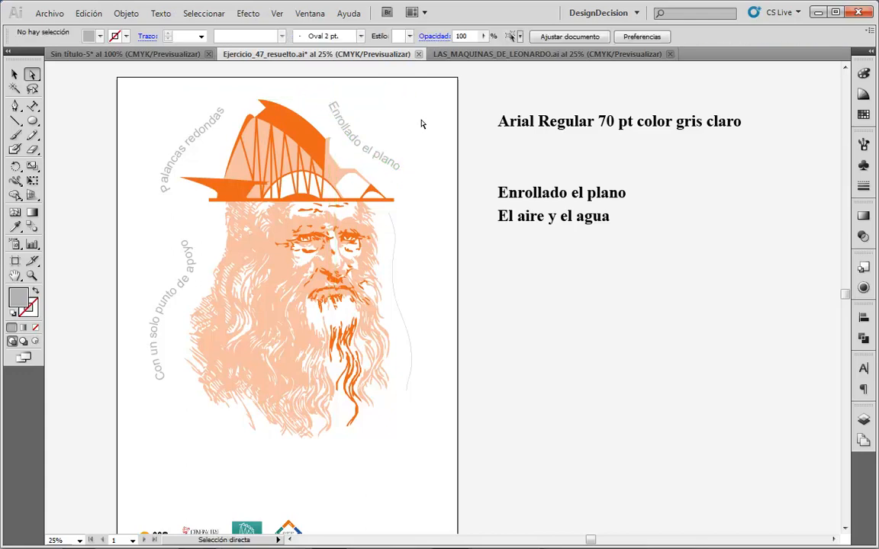
Delete the original "Enrollado el plano" line from the notes beside the artboard.
{"action": "key", "text": "v"}
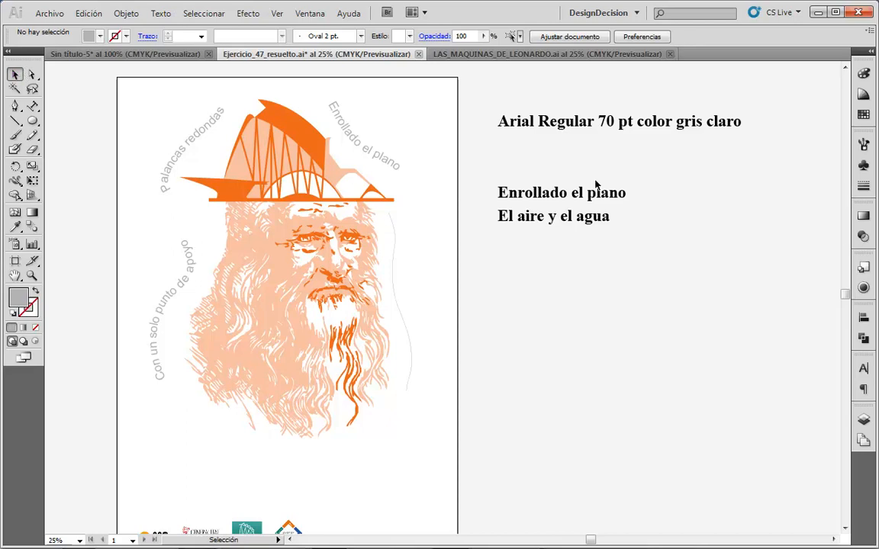
{"action": "left_click", "coordinate": [596, 193]}
{"action": "key", "text": "Delete"}
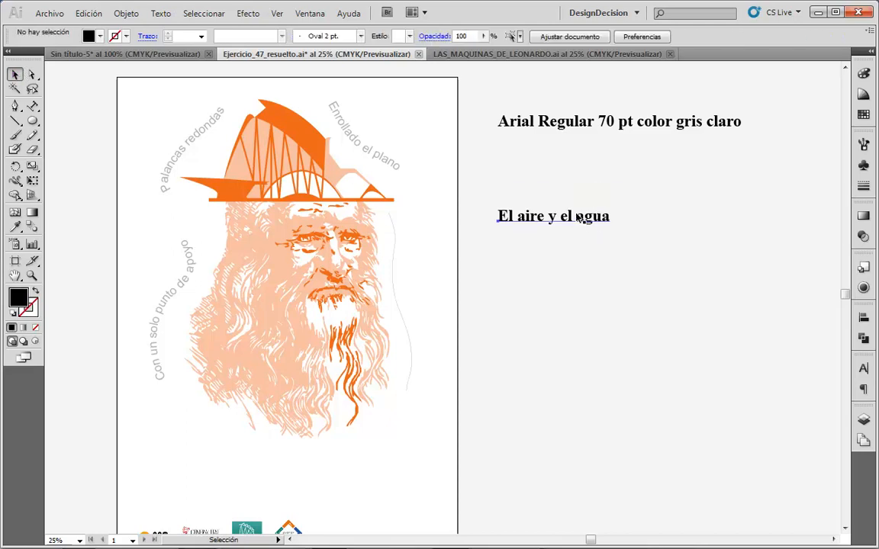
Copy "El aire y el agua" from the notes and paste it as path text along the curve right of the face.
{"action": "left_click", "coordinate": [588, 219]}
{"action": "left_click", "coordinate": [32, 105]}
{"action": "left_click_drag", "start_coordinate": [497, 216], "coordinate": [638, 220]}
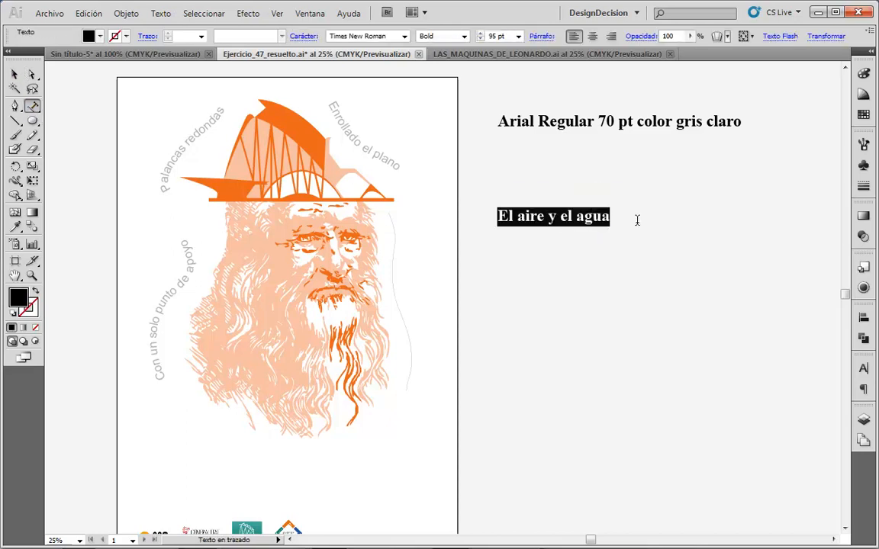
{"action": "key", "text": "ctrl+c"}
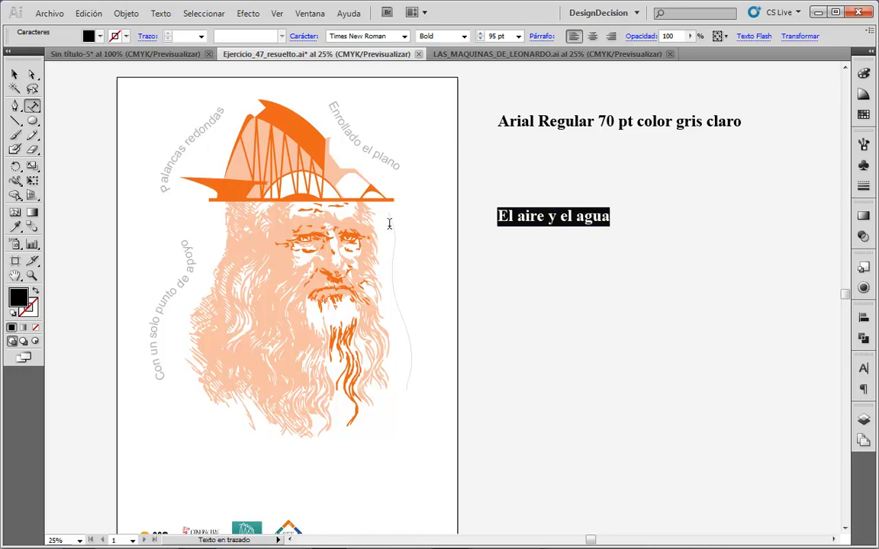
{"action": "left_click", "coordinate": [454, 234], "text": "ctrl"}
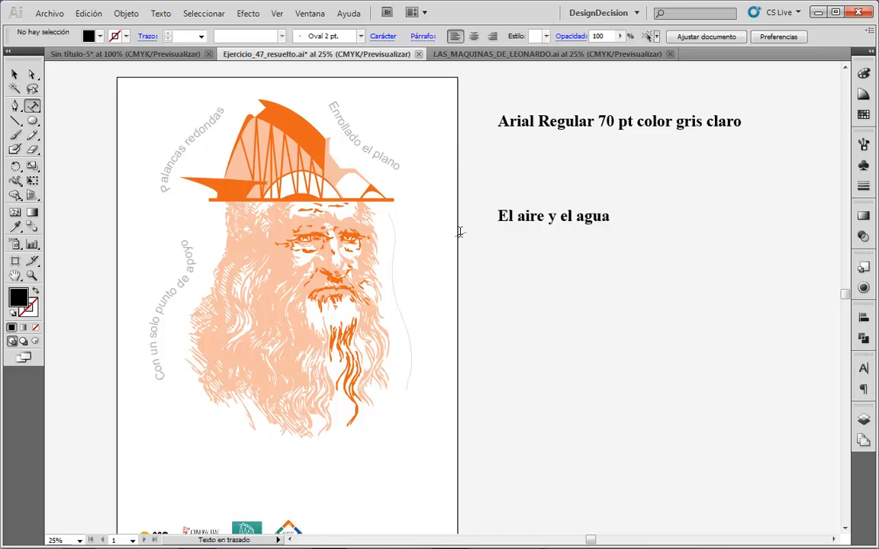
{"action": "left_click", "coordinate": [394, 218]}
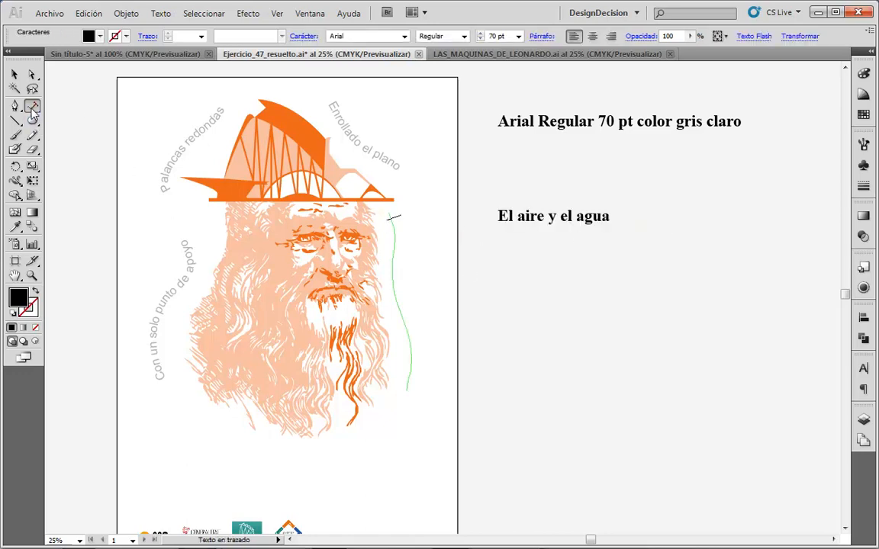
{"action": "key", "text": "ctrl+v"}
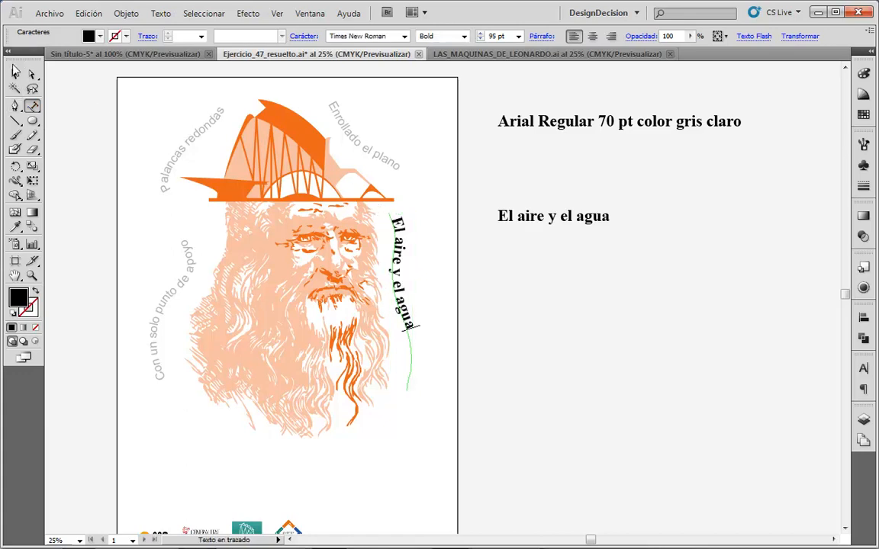
Change the font of the "El aire y el agua" path text to Arial Regular.
{"action": "left_click", "coordinate": [15, 72]}
{"action": "left_click", "coordinate": [405, 36]}
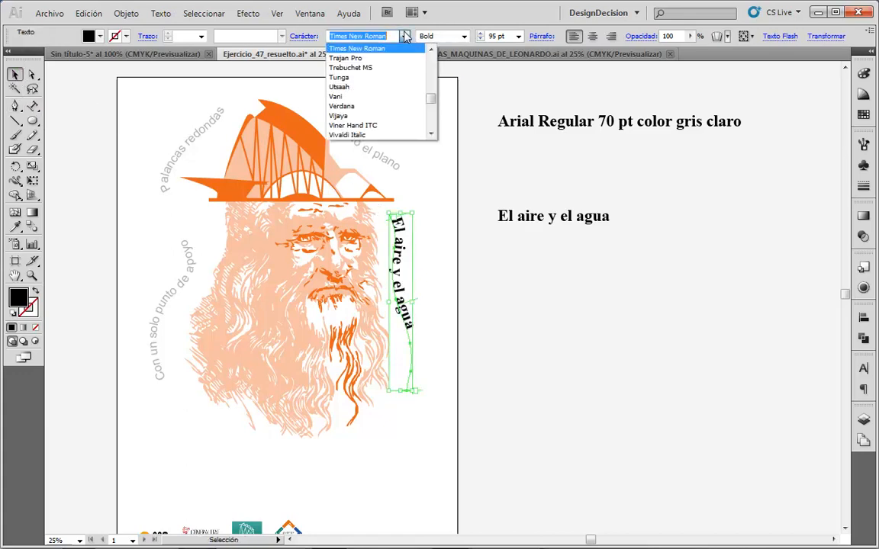
{"action": "type", "text": "Arial"}
{"action": "key", "text": "Return"}
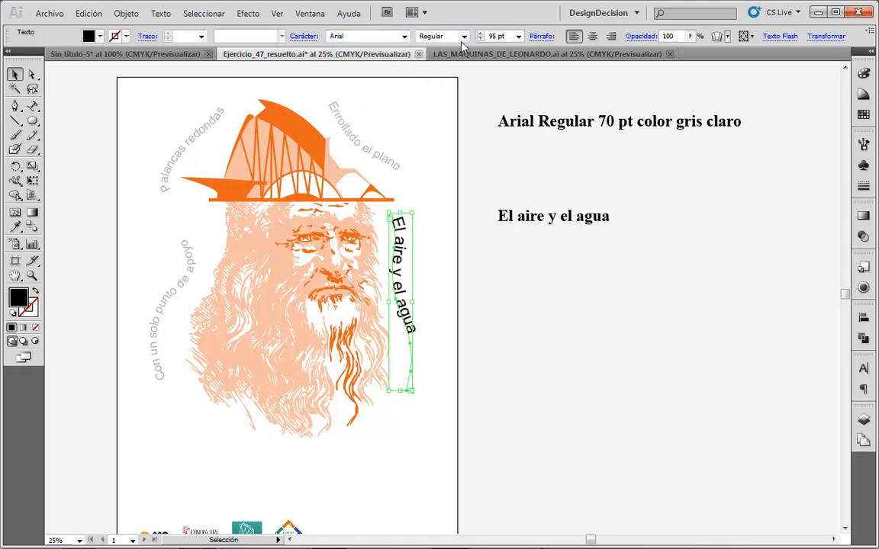
Set the "El aire y el agua" path text to 70 pt and fill it with the light gray swatch.
{"action": "left_click", "coordinate": [497, 36]}
{"action": "type", "text": "70"}
{"action": "left_click", "coordinate": [100, 36]}
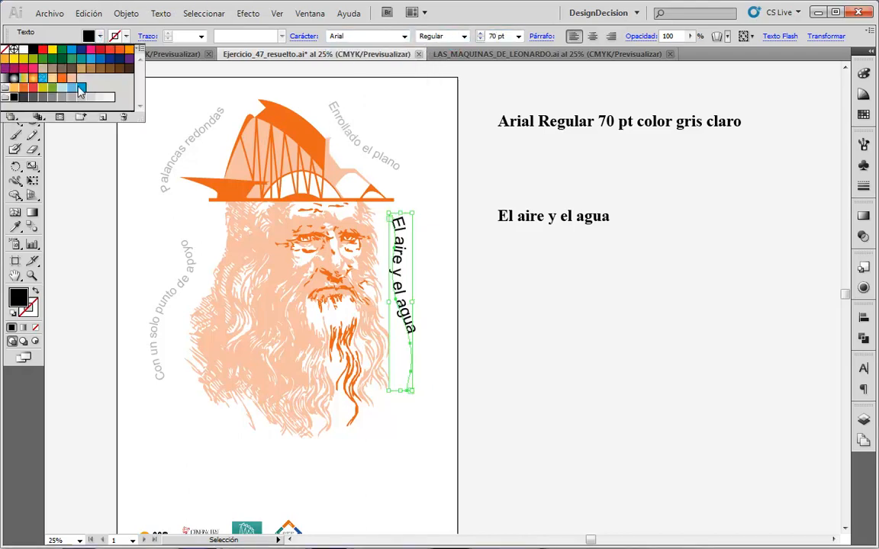
{"action": "left_click", "coordinate": [70, 97]}
{"action": "left_click", "coordinate": [50, 40]}
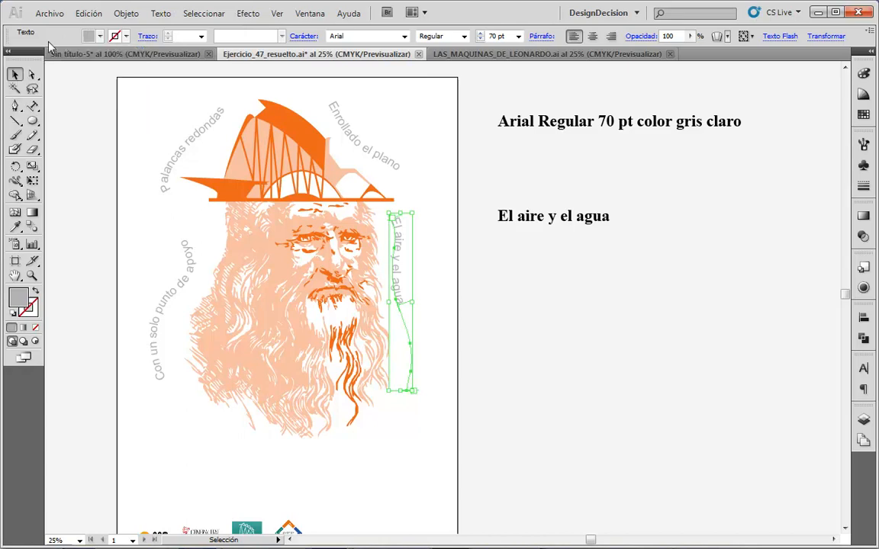
{"action": "left_click", "coordinate": [596, 297]}
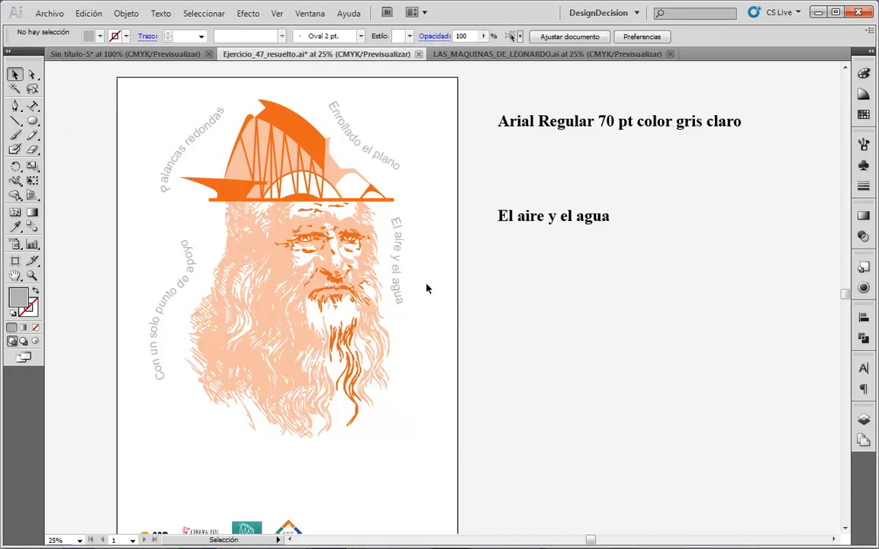
Slide the "El aire y el agua" text further down along its curved path beside the face.
{"action": "left_click", "coordinate": [397, 263]}
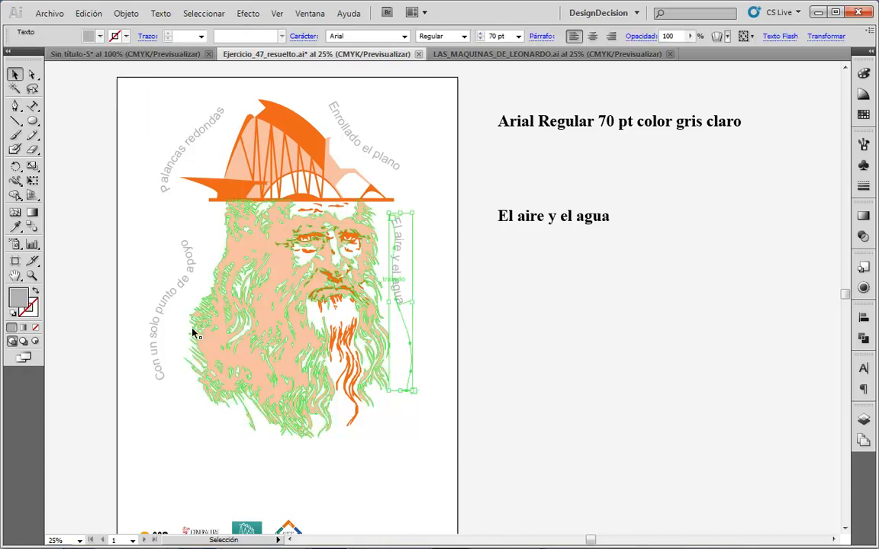
{"action": "left_click", "coordinate": [32, 74]}
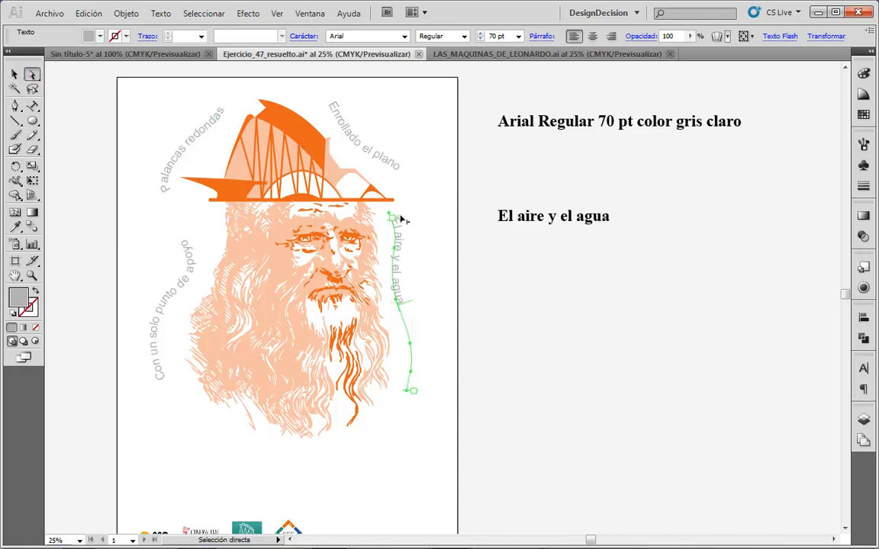
{"action": "left_click_drag", "start_coordinate": [402, 220], "coordinate": [444, 268]}
{"action": "left_click", "coordinate": [653, 341]}
Delete the two remaining note lines beside the artboard, the font specification and the original "El aire y el agua".
{"action": "left_click_drag", "start_coordinate": [495, 80], "coordinate": [610, 302]}
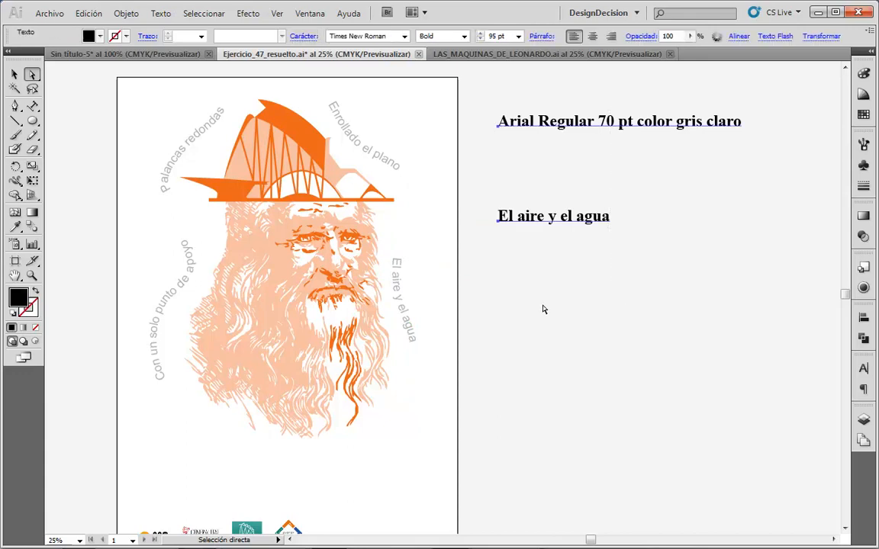
{"action": "key", "text": "Delete"}
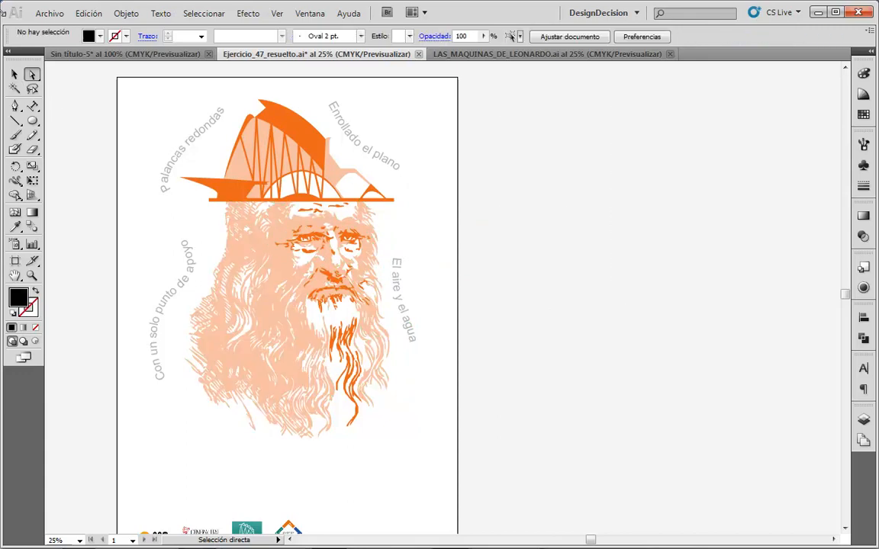
{"action": "left_click", "coordinate": [13, 74]}
Consult the finished poster for reference, and add the point text "LAS MAQUINAS" just below the portrait in the exercise file.
{"action": "scroll", "coordinate": [612, 269], "scroll_direction": "down", "scroll_amount": 2}
{"action": "scroll", "coordinate": [615, 271], "scroll_direction": "up", "scroll_amount": 3}
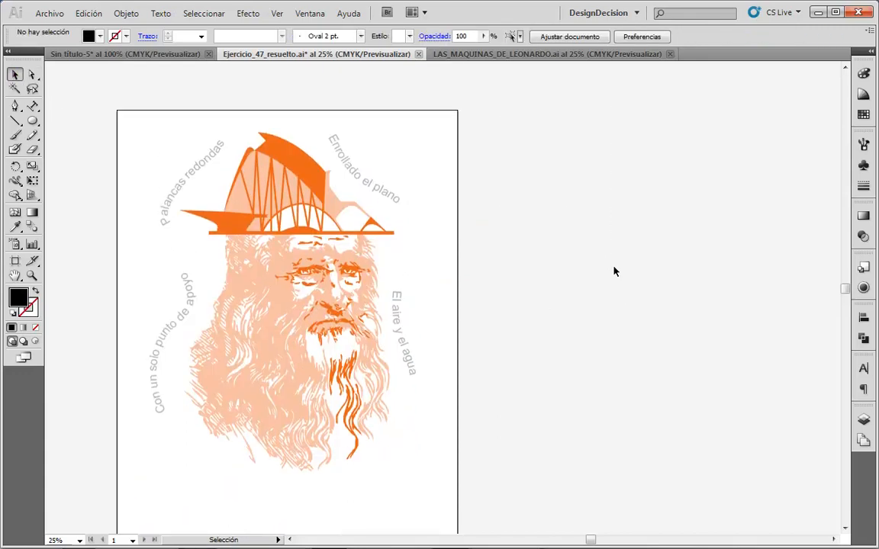
{"action": "scroll", "coordinate": [615, 271], "scroll_direction": "down", "scroll_amount": 1}
{"action": "left_click", "coordinate": [518, 54]}
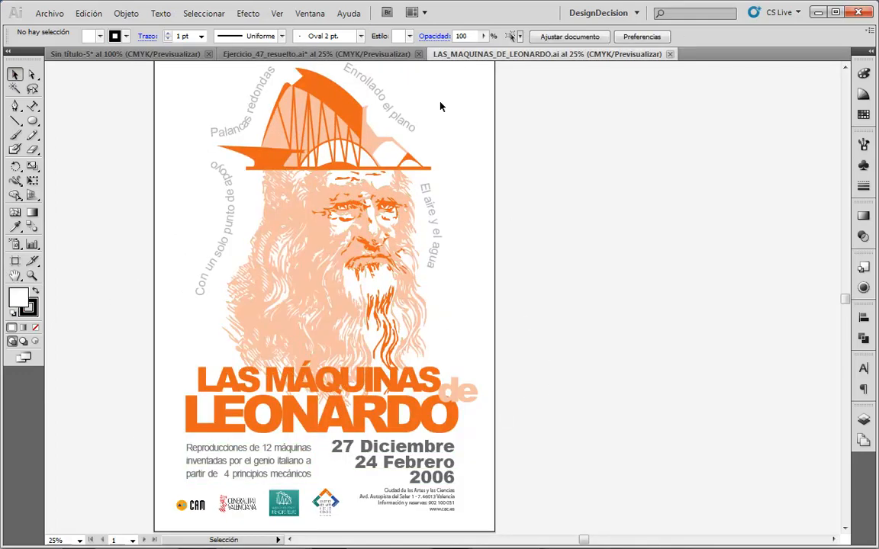
{"action": "left_click", "coordinate": [347, 54]}
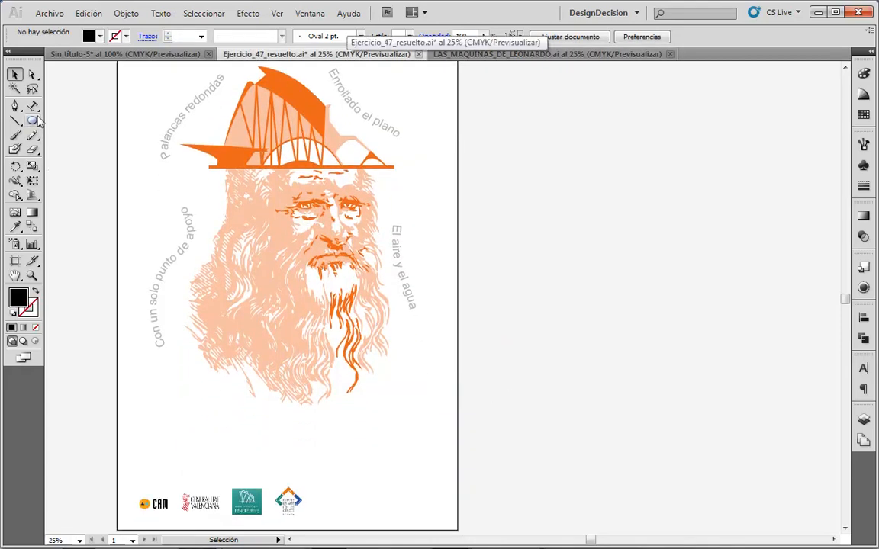
{"action": "left_click_drag", "start_coordinate": [32, 106], "coordinate": [72, 107]}
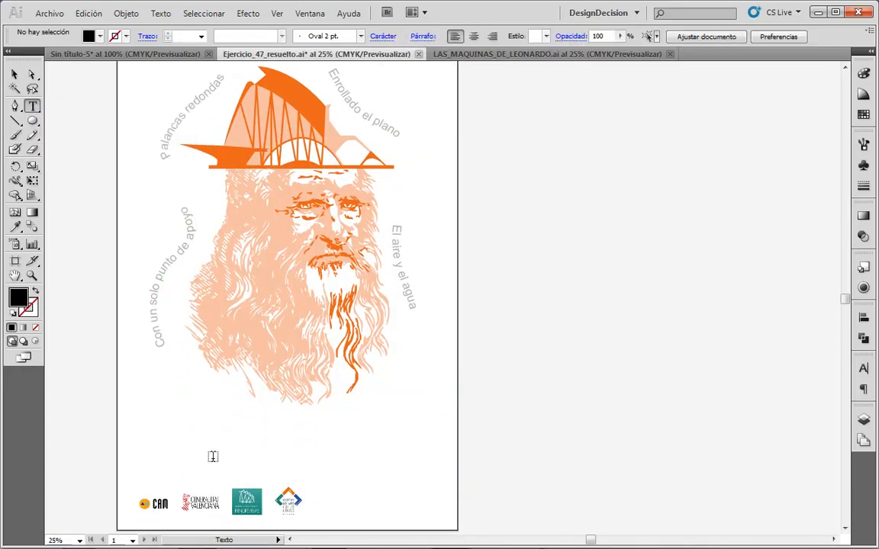
{"action": "left_click", "coordinate": [187, 408]}
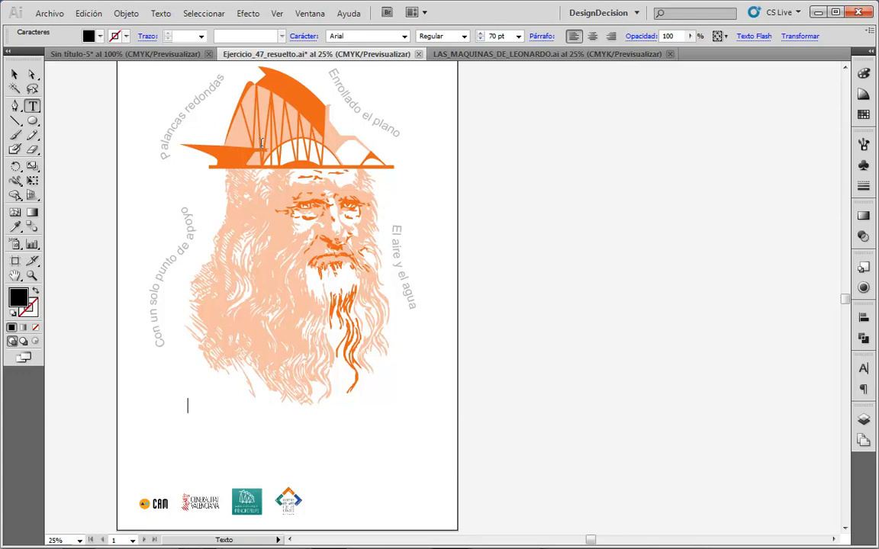
{"action": "type", "text": "AS MAQUINAS"}
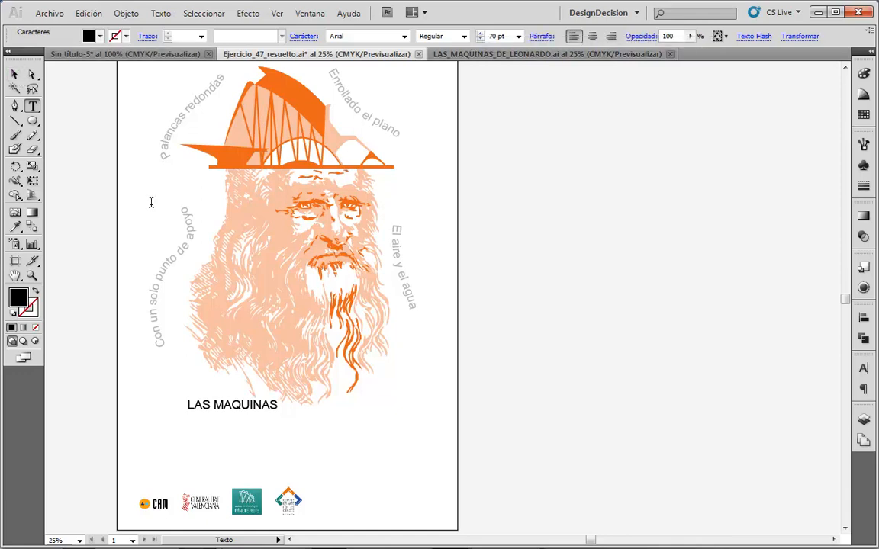
{"action": "left_click", "coordinate": [15, 74]}
{"action": "left_click", "coordinate": [322, 443]}
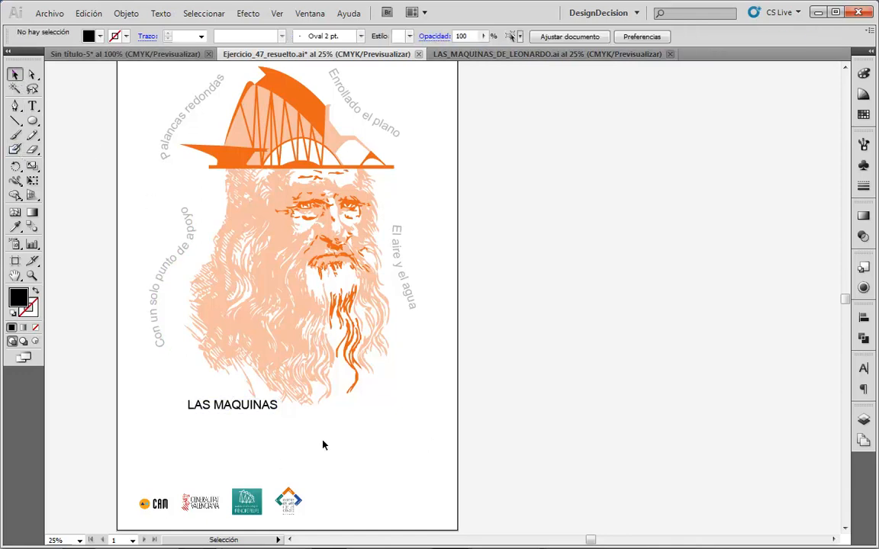
Add a separate lowercase point text "de" below the end of "LAS MAQUINAS".
{"action": "left_click", "coordinate": [33, 106]}
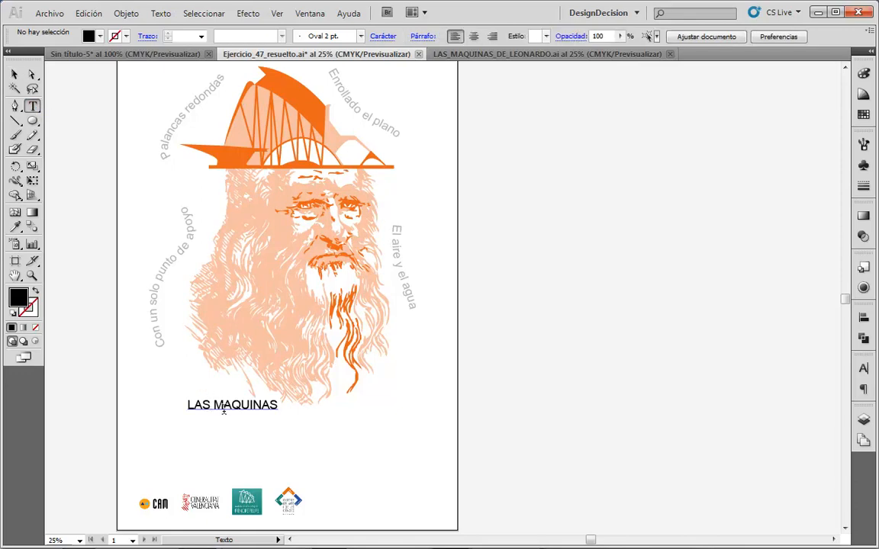
{"action": "left_click", "coordinate": [300, 423]}
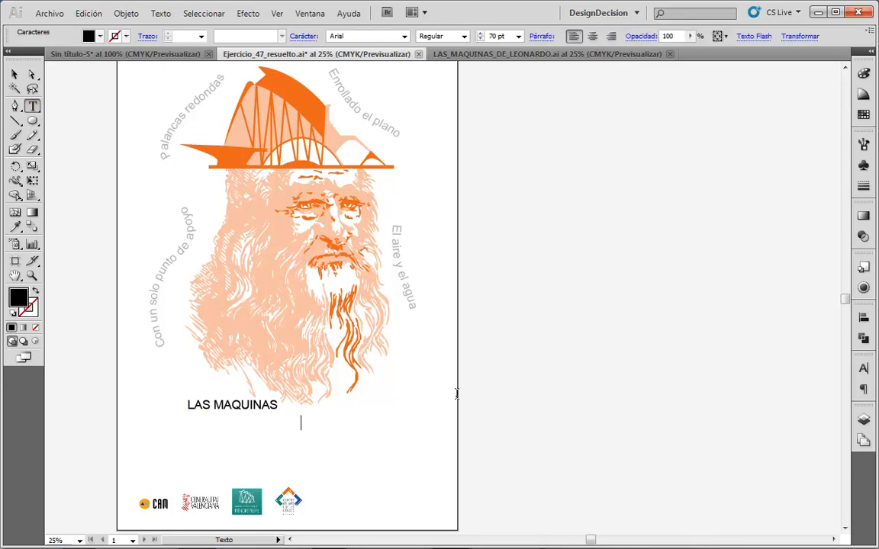
{"action": "type", "text": "DE"}
{"action": "key", "text": "ctrl+a"}
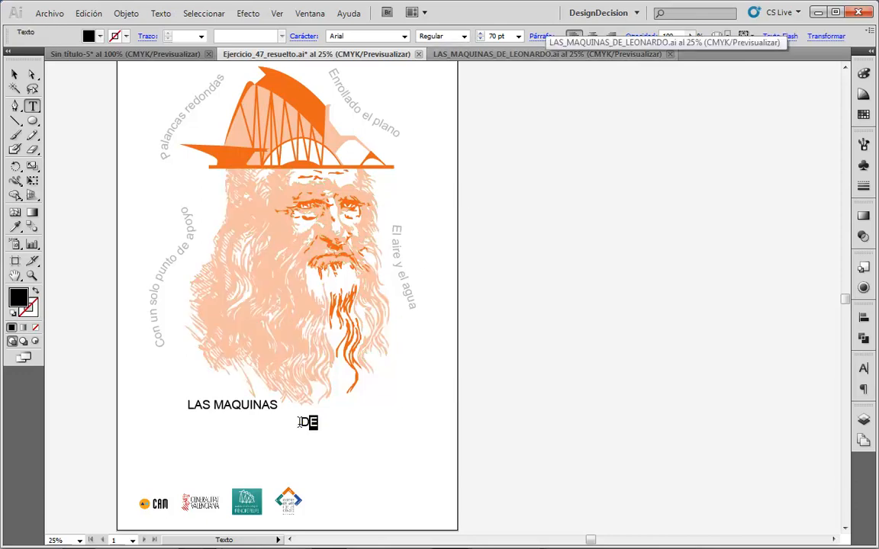
{"action": "type", "text": "de"}
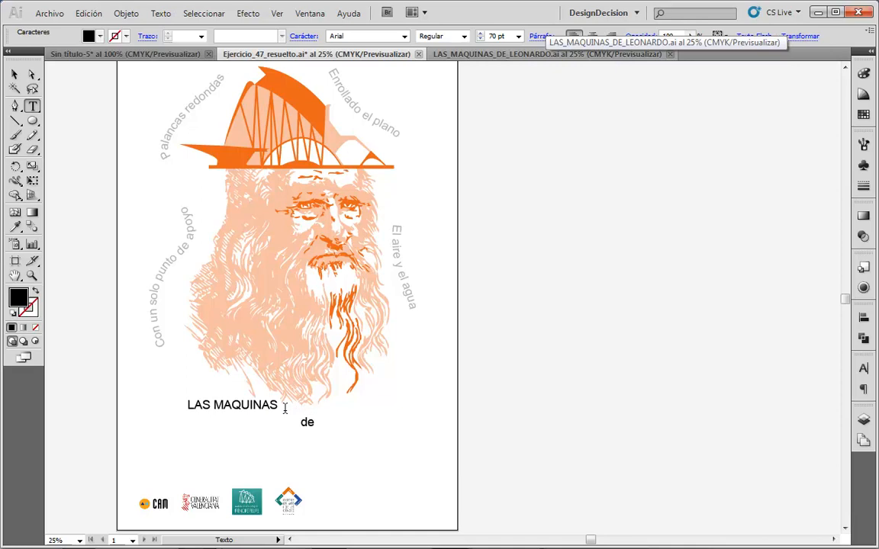
{"action": "left_click", "coordinate": [13, 74]}
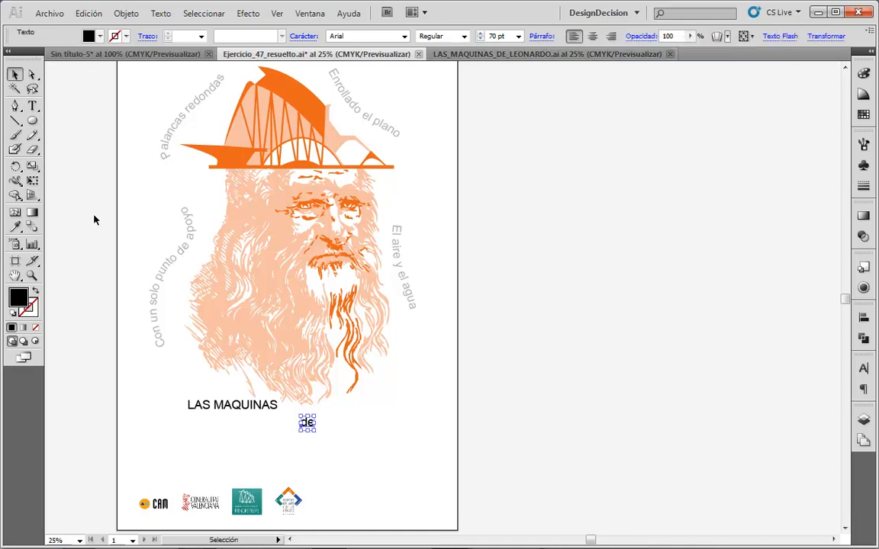
{"action": "left_click", "coordinate": [529, 422]}
Add a separate point text "LEONARDO" between the "LAS MAQUINAS" line and the sponsor logos.
{"action": "left_click", "coordinate": [32, 105]}
{"action": "left_click", "coordinate": [174, 449]}
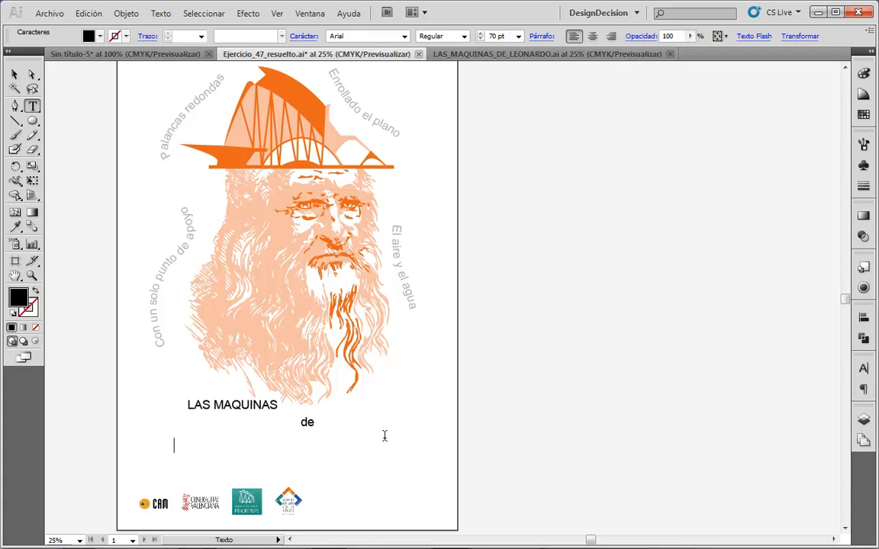
{"action": "type", "text": "LEONARDO"}
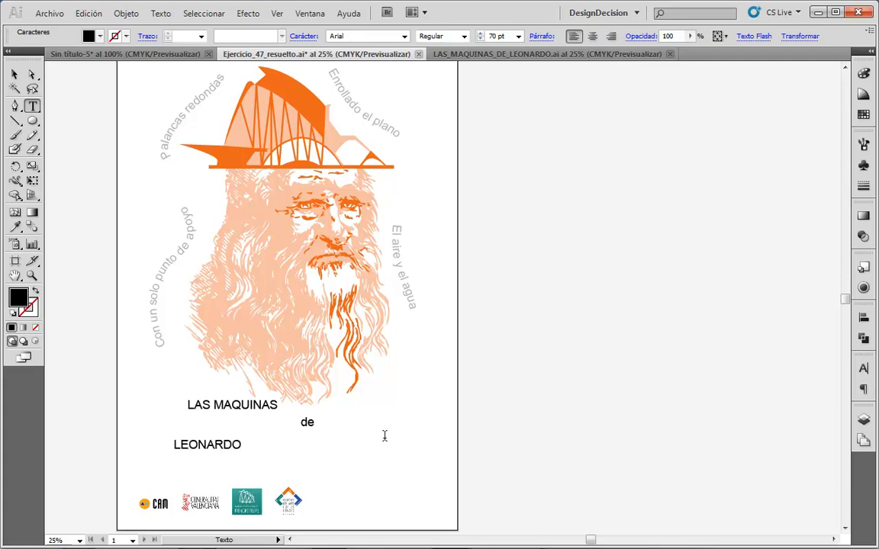
{"action": "key", "text": "Escape"}
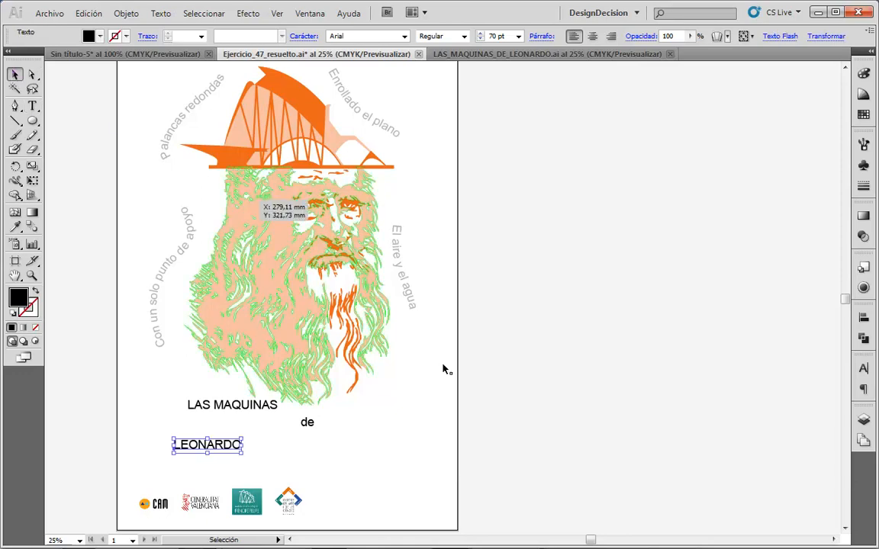
{"action": "left_click", "coordinate": [160, 466]}
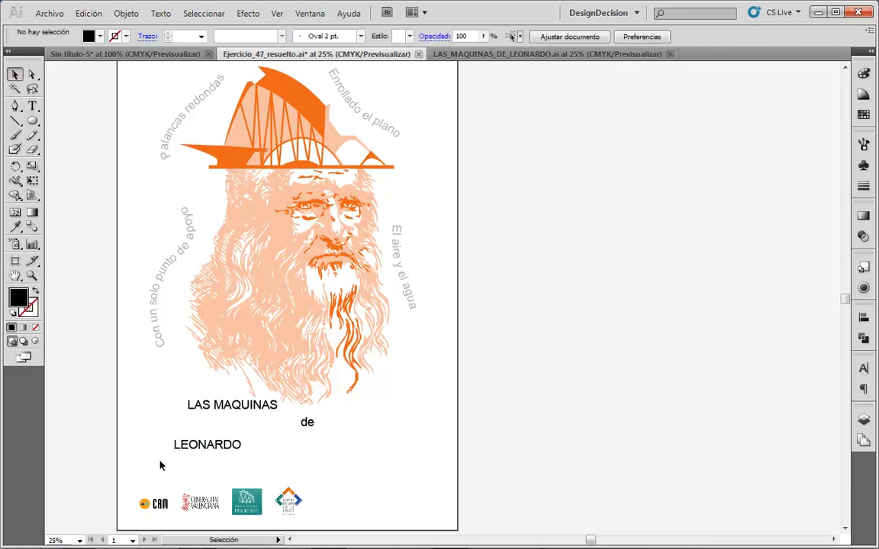
Add a separate point text beside the artboard reading "LAS MAQUINAS", "DE" and "LEONARDO" on three lines.
{"action": "left_click", "coordinate": [32, 105]}
{"action": "left_click", "coordinate": [525, 252]}
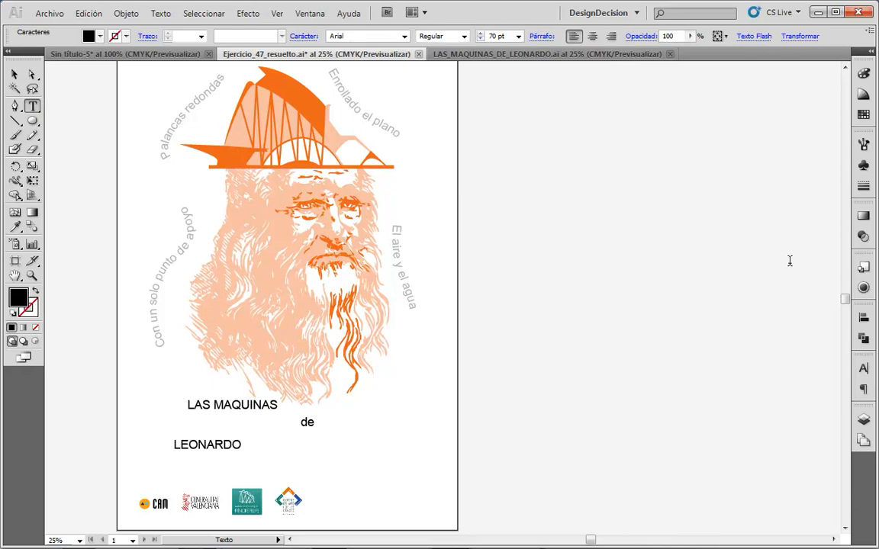
{"action": "type", "text": "LAS MAQUINA"}
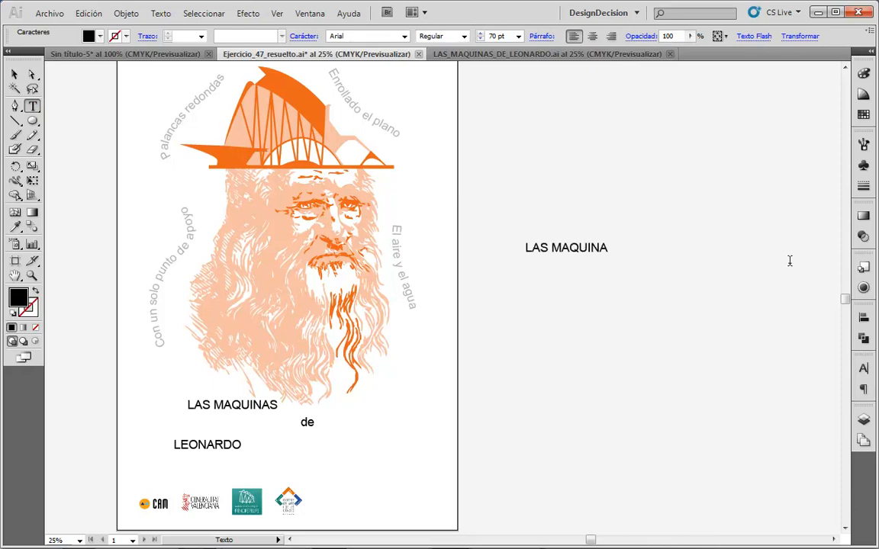
{"action": "type", "text": "S DE LEONARD"}
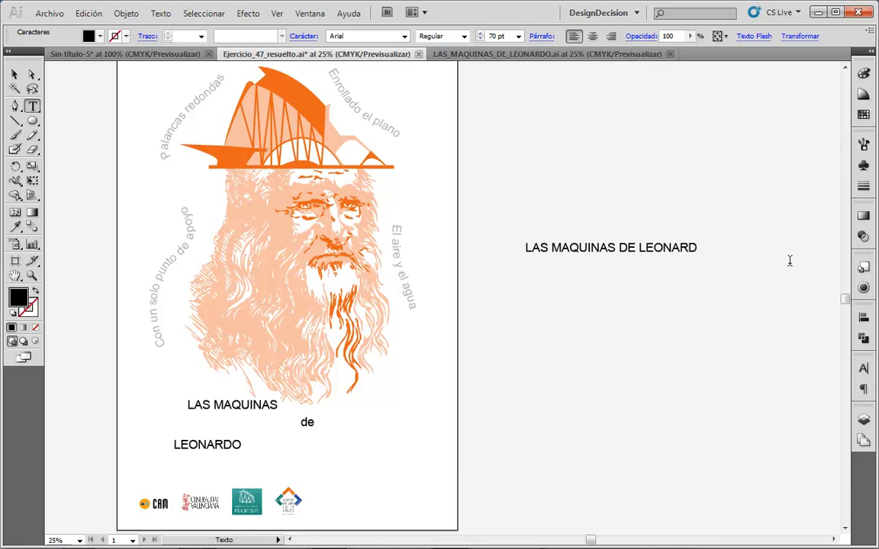
{"action": "key", "text": "ctrl+Left"}
{"action": "key", "text": "ctrl+Left"}
{"action": "key", "text": "Return"}
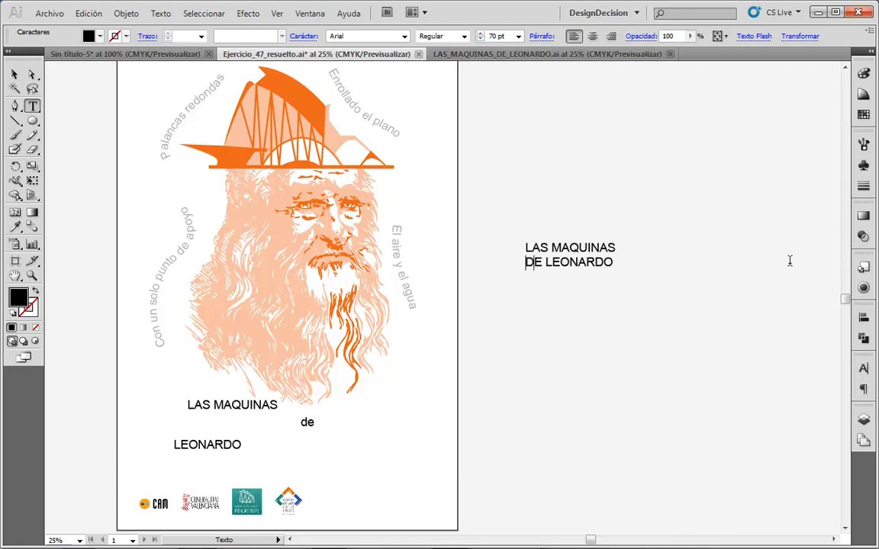
{"action": "key", "text": "Return"}
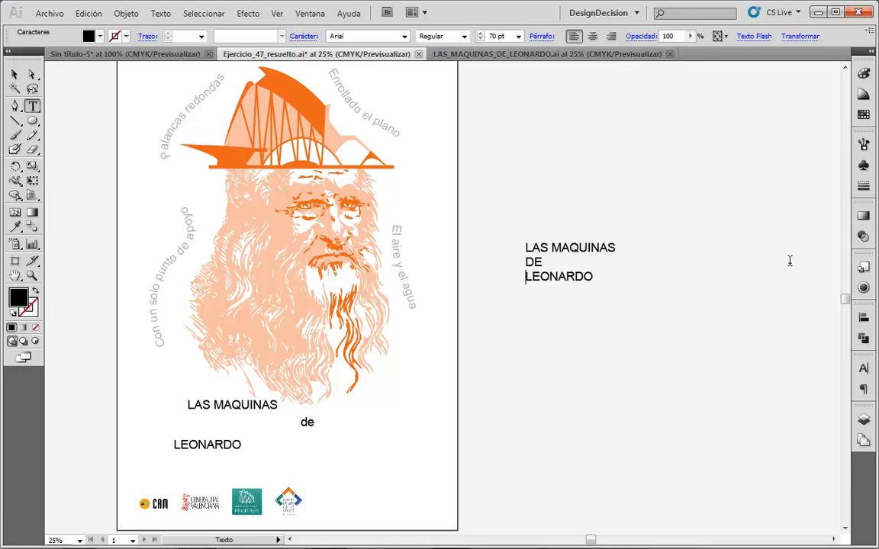
Change the middle line of the new three-line text to lowercase "de".
{"action": "double_click", "coordinate": [532, 263]}
{"action": "left_click_drag", "start_coordinate": [532, 263], "coordinate": [525, 263]}
{"action": "type", "text": "de"}
{"action": "left_click", "coordinate": [15, 74]}
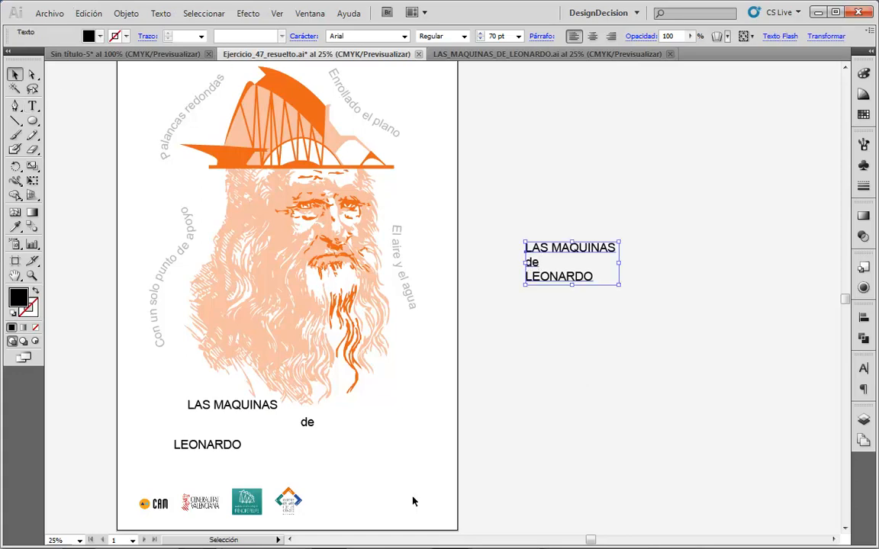
Right-align the three-line text beside the artboard and reposition it slightly.
{"action": "left_click", "coordinate": [611, 36]}
{"action": "left_click_drag", "start_coordinate": [505, 250], "coordinate": [619, 238]}
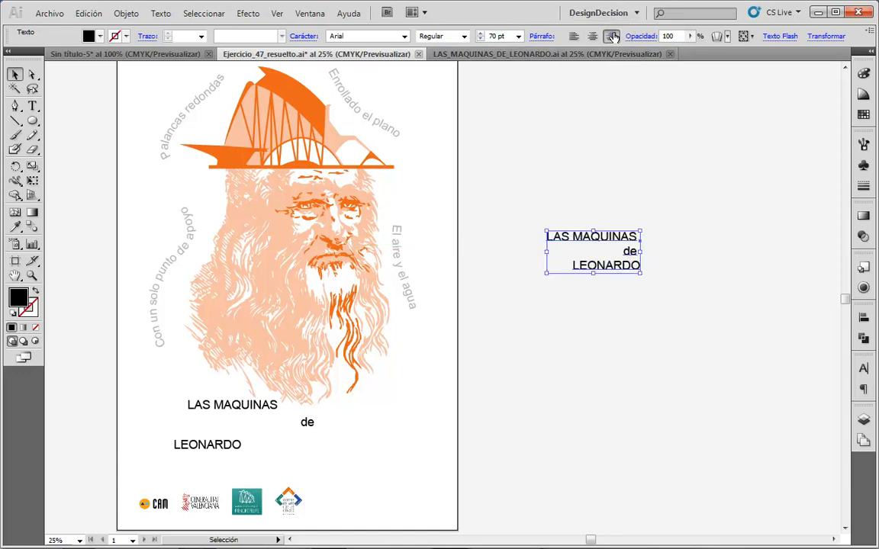
{"action": "left_click", "coordinate": [664, 338]}
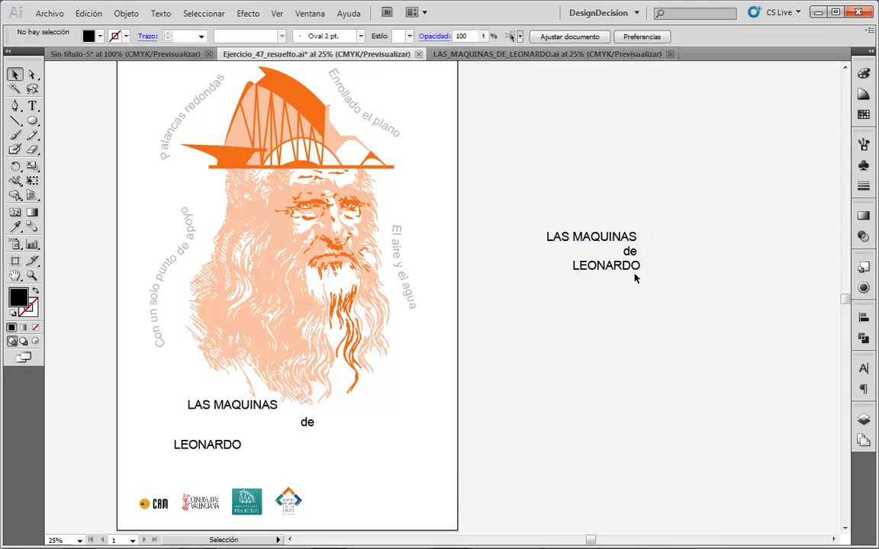
Consult the finished poster, and set the single "LAS MAQUINAS" line below the portrait in Impact, enlarged to about 260 pt.
{"action": "left_click", "coordinate": [505, 55]}
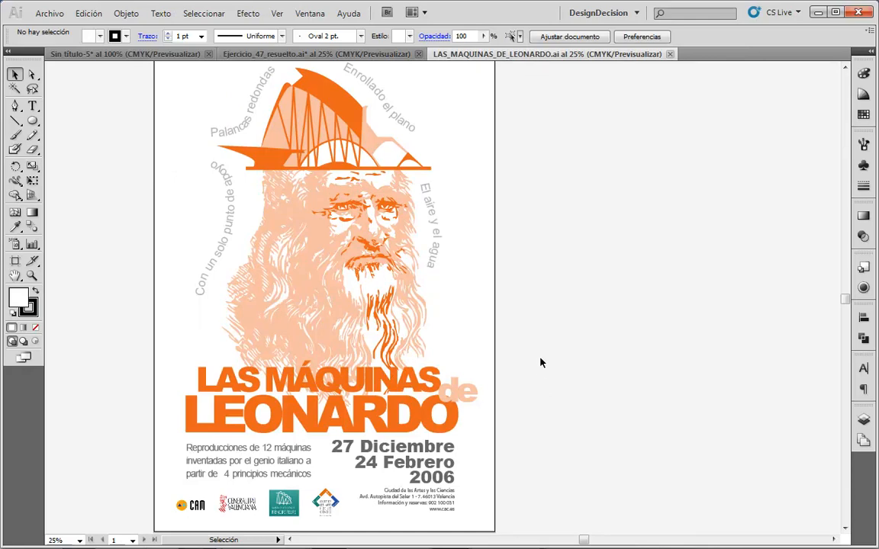
{"action": "left_click", "coordinate": [344, 54]}
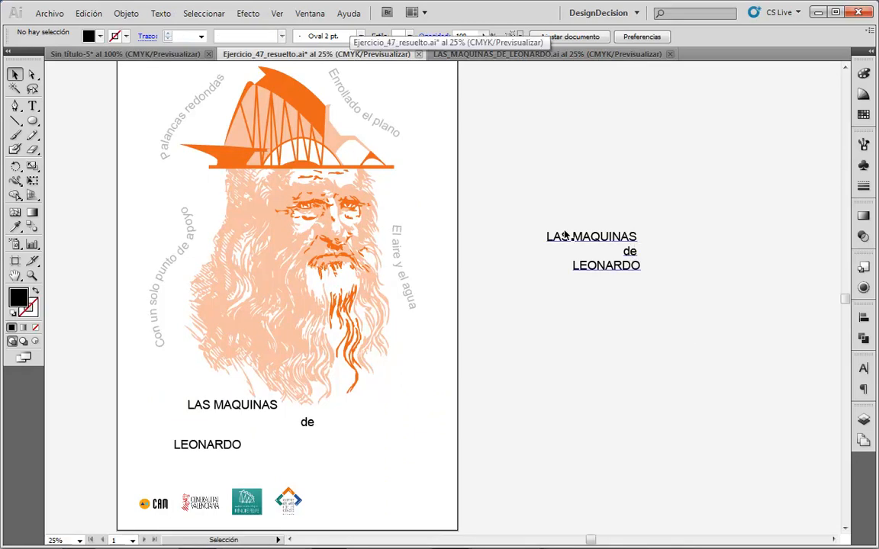
{"action": "left_click", "coordinate": [602, 239]}
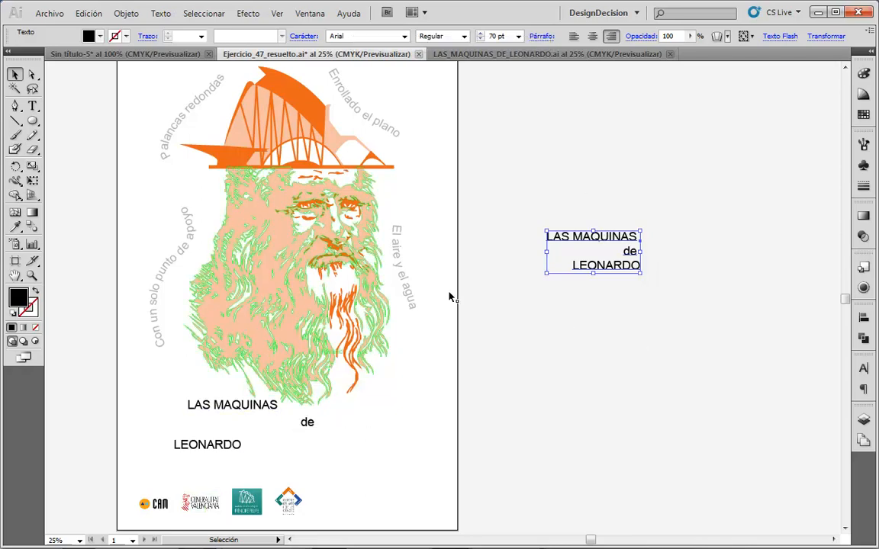
{"action": "left_click", "coordinate": [652, 387]}
{"action": "left_click", "coordinate": [230, 405]}
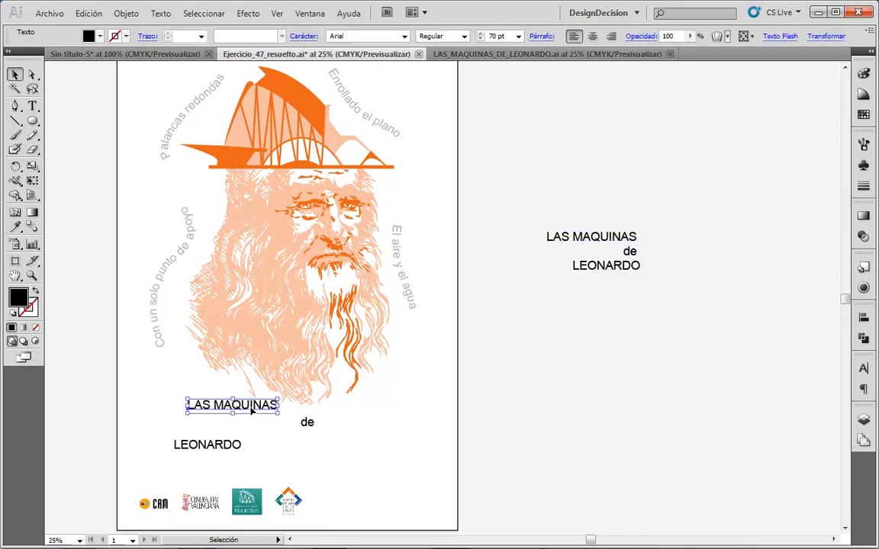
{"action": "left_click", "coordinate": [405, 38]}
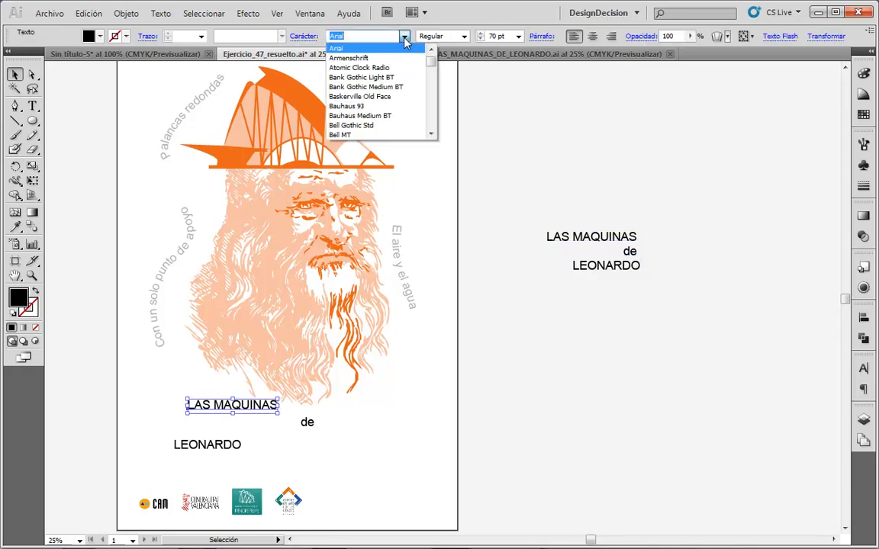
{"action": "type", "text": "Impact"}
{"action": "key", "text": "Return"}
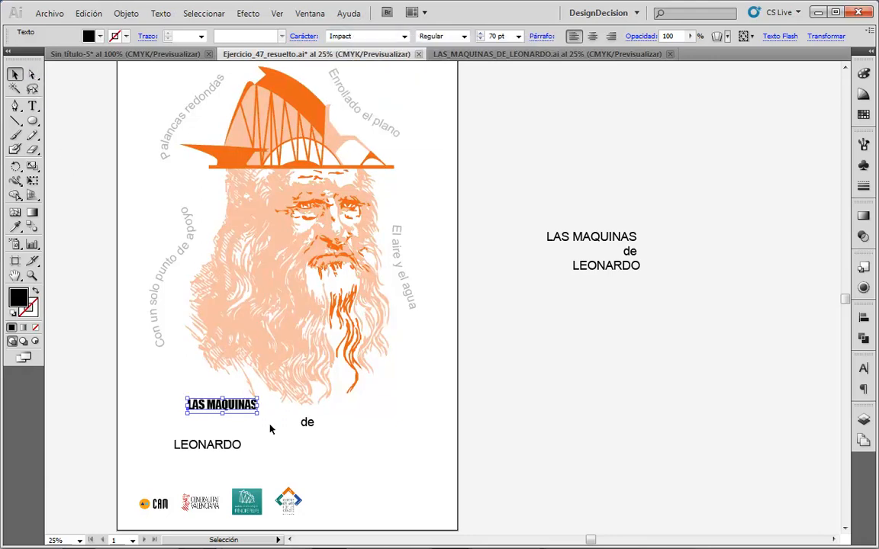
{"action": "left_click_drag", "start_coordinate": [258, 405], "coordinate": [545, 505]}
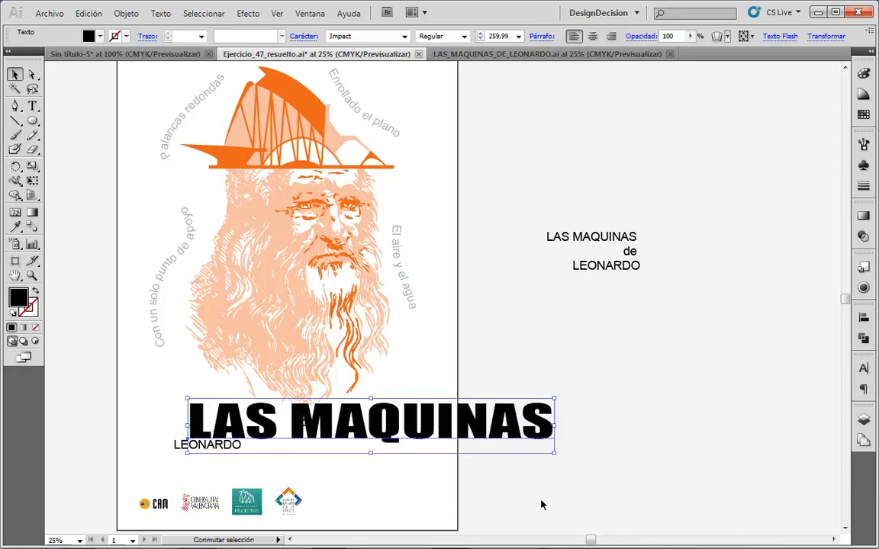
{"action": "left_click_drag", "start_coordinate": [479, 422], "coordinate": [417, 411]}
Preview alternative fonts on the enlarged "LAS MAQUINAS" line, stepping through the list from Acquaintance onward, and return to Impact.
{"action": "left_click", "coordinate": [405, 36]}
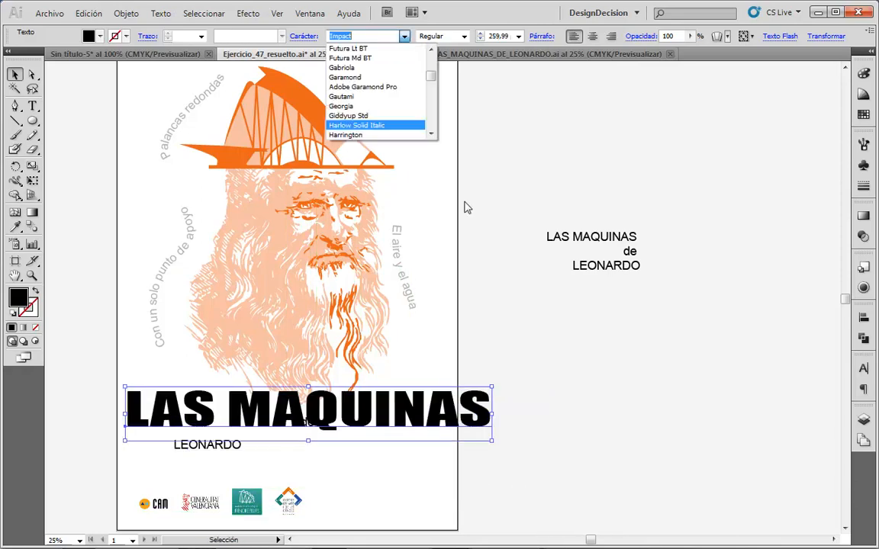
{"action": "scroll", "coordinate": [336, 134], "scroll_direction": "up", "scroll_amount": 10}
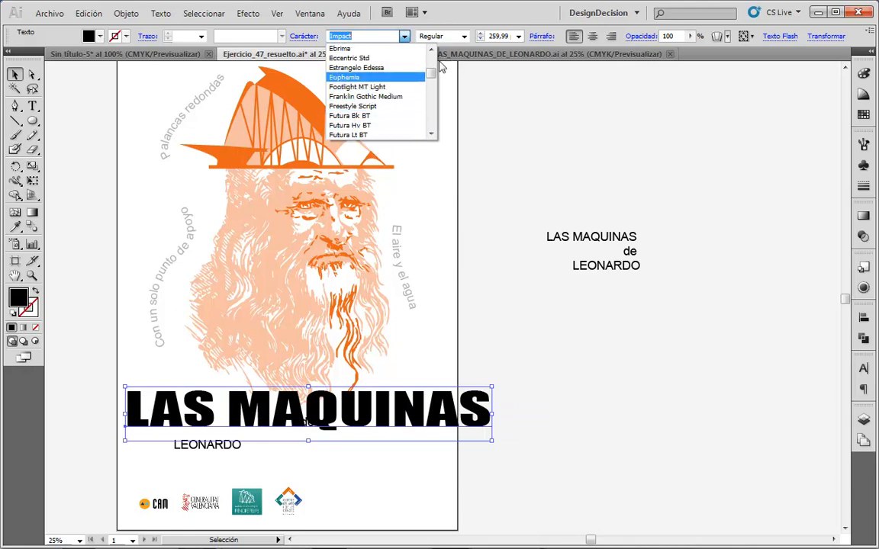
{"action": "scroll", "coordinate": [426, 53], "scroll_direction": "up", "scroll_amount": 5}
{"action": "left_click", "coordinate": [337, 49]}
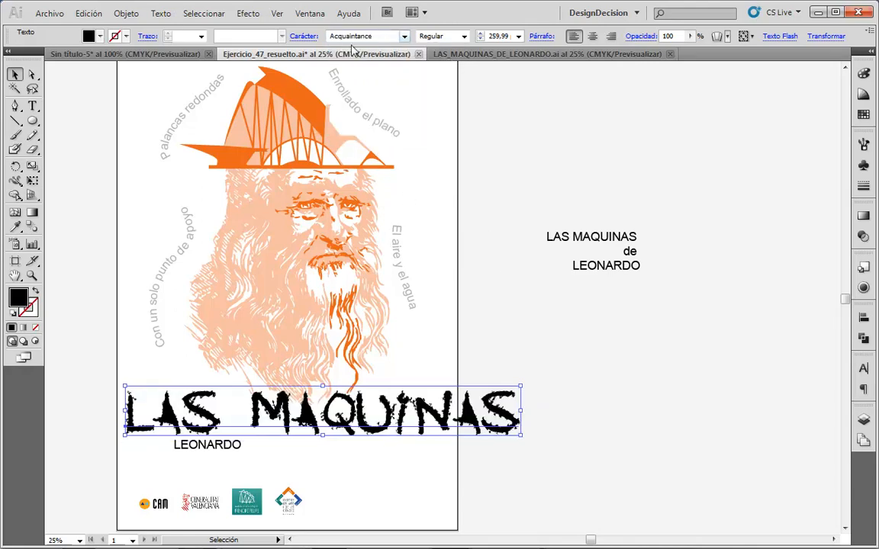
{"action": "left_click", "coordinate": [373, 36]}
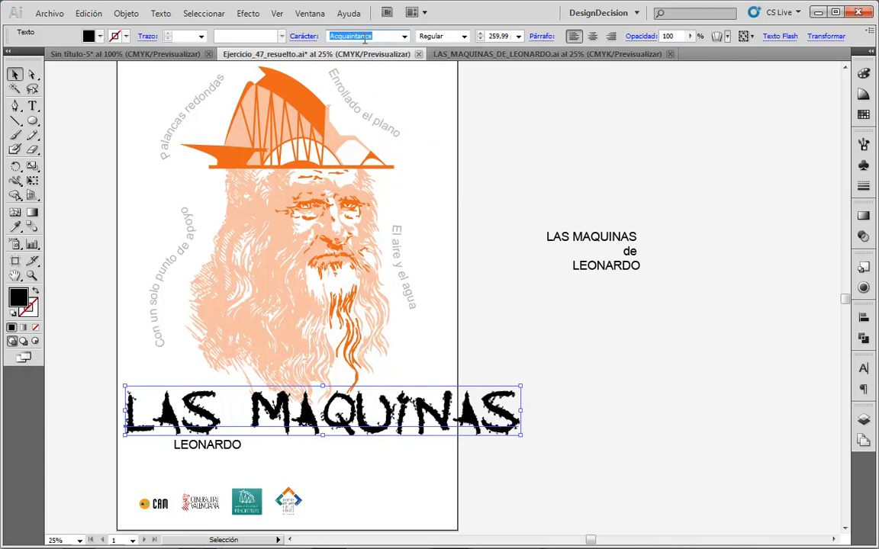
{"action": "key", "text": "Down"}
{"action": "key", "text": "Down"}
{"action": "key", "text": "Down"}
{"action": "key", "text": "Down"}
{"action": "key", "text": "Down"}
{"action": "key", "text": "Down"}
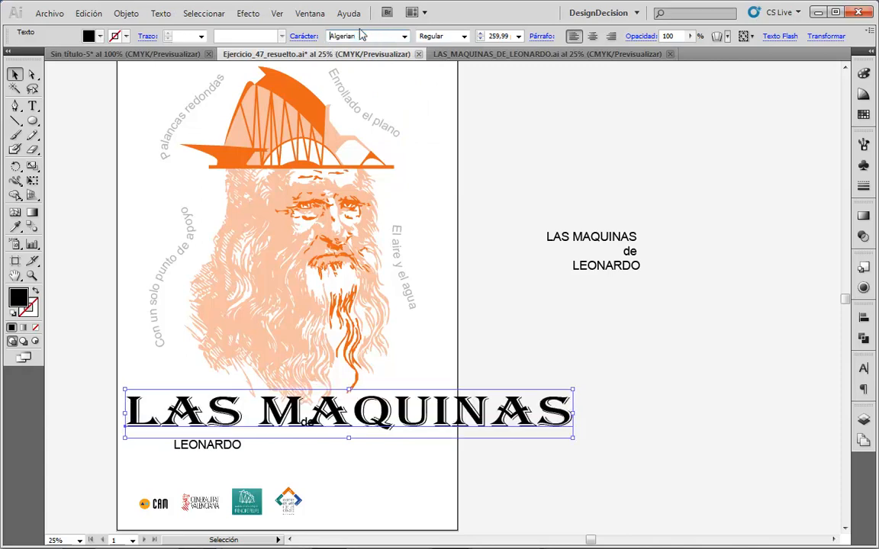
{"action": "key", "text": "Down"}
{"action": "key", "text": "Down"}
{"action": "key", "text": "Down"}
{"action": "key", "text": "Down"}
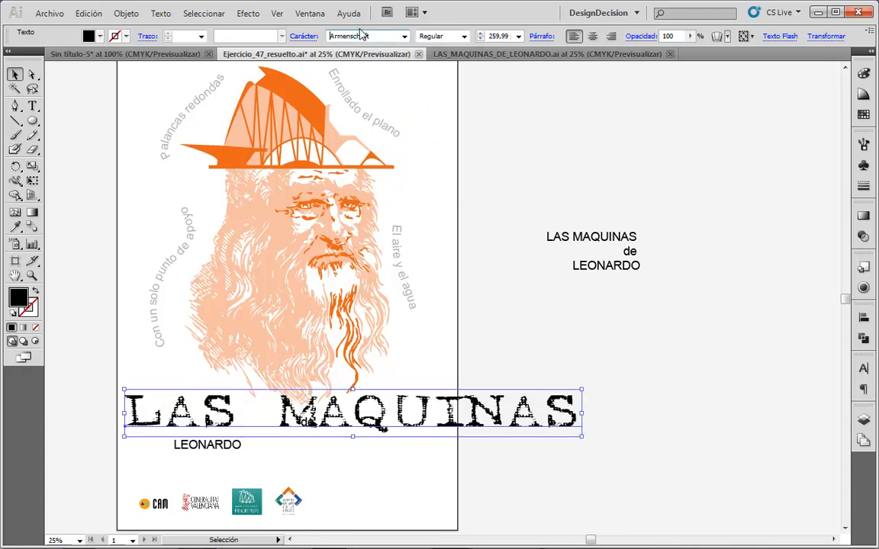
{"action": "key", "text": "Down"}
{"action": "key", "text": "Down"}
{"action": "key", "text": "Down"}
{"action": "key", "text": "Down"}
{"action": "key", "text": "Down"}
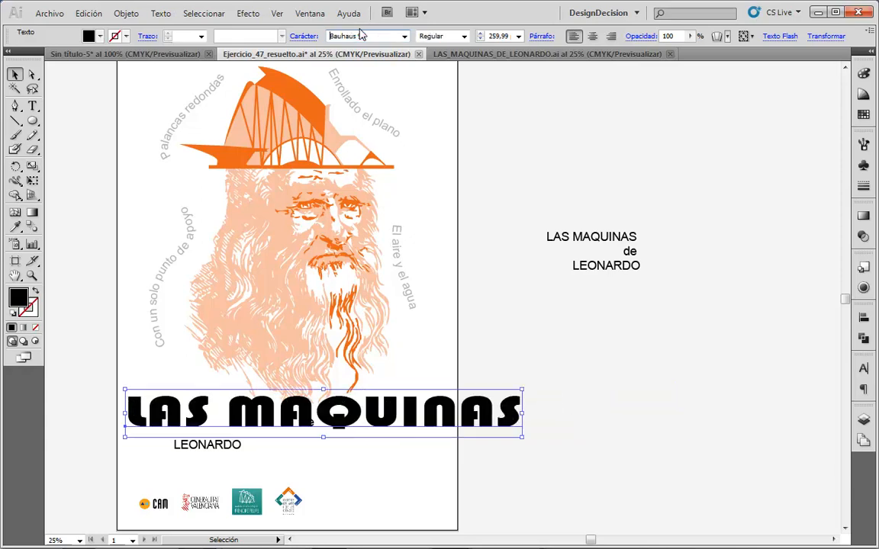
{"action": "key", "text": "Down"}
{"action": "key", "text": "Down"}
{"action": "key", "text": "Down"}
{"action": "key", "text": "Down"}
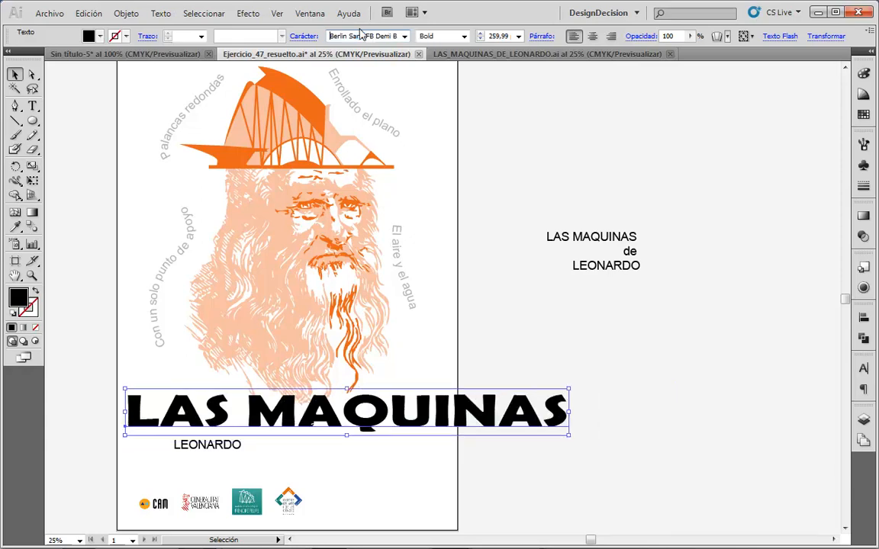
{"action": "key", "text": "Down"}
{"action": "key", "text": "Down"}
{"action": "key", "text": "Down"}
{"action": "key", "text": "Down"}
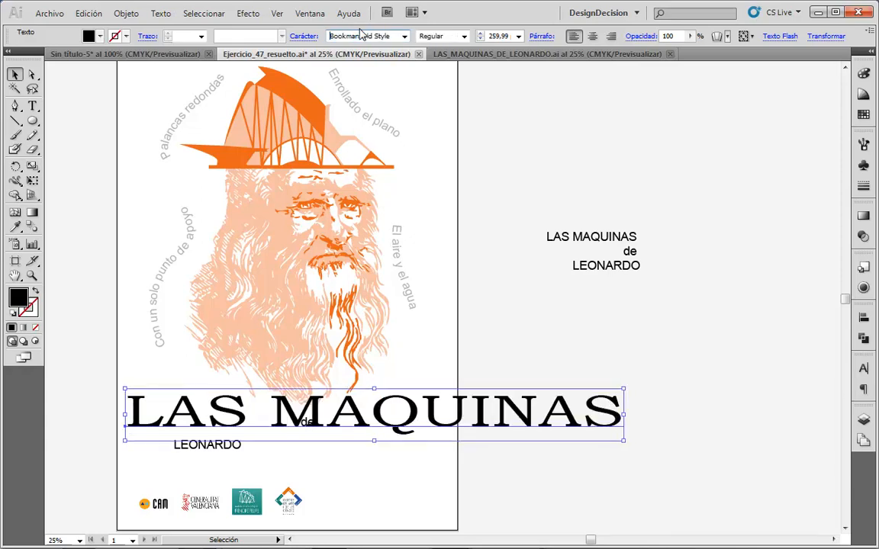
{"action": "key", "text": "Down"}
{"action": "key", "text": "Down"}
{"action": "key", "text": "Down"}
{"action": "key", "text": "Down"}
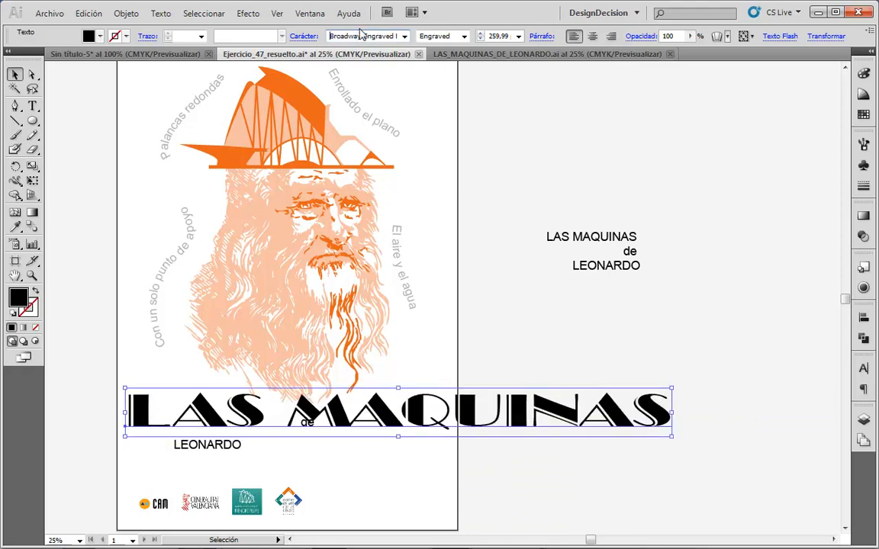
{"action": "key", "text": "Down"}
{"action": "key", "text": "Down"}
{"action": "key", "text": "Down"}
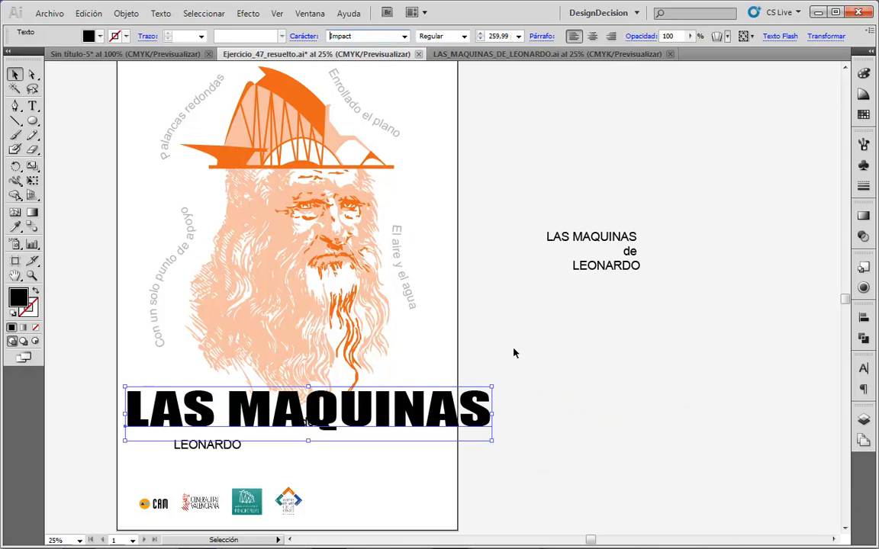
Scale the "LAS MAQUINAS" line down to about 191 pt and place it within the artboard's width below the portrait.
{"action": "left_click_drag", "start_coordinate": [491, 441], "coordinate": [410, 427]}
{"action": "mouse_move", "coordinate": [324, 410]}
{"action": "left_mouse_down"}
{"action": "mouse_move", "coordinate": [356, 416]}
{"action": "mouse_move", "coordinate": [357, 409]}
{"action": "mouse_move", "coordinate": [313, 410]}
{"action": "left_mouse_up"}
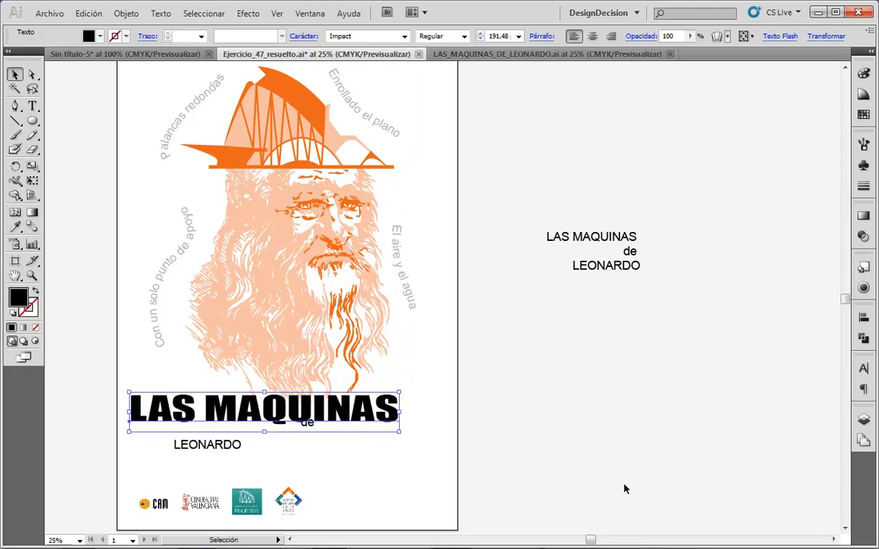
Show the character settings and try widening the tracking of the "LAS MAQUINAS" line to 13.
{"action": "left_click", "coordinate": [865, 371]}
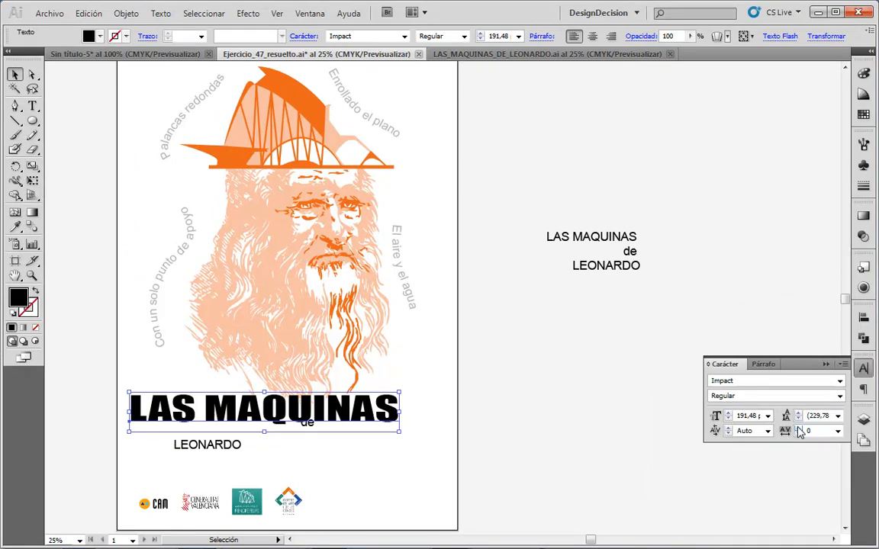
{"action": "left_click", "coordinate": [798, 427]}
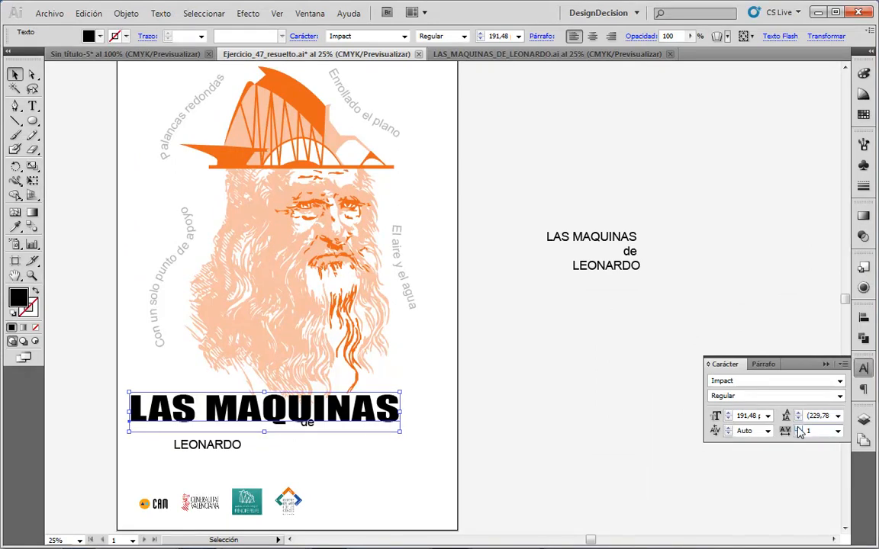
{"action": "left_click", "coordinate": [798, 427]}
{"action": "left_click", "coordinate": [798, 428]}
{"action": "left_click", "coordinate": [798, 427]}
{"action": "left_click", "coordinate": [798, 428]}
{"action": "left_click", "coordinate": [798, 428]}
{"action": "left_click", "coordinate": [798, 427]}
{"action": "left_click", "coordinate": [799, 428]}
{"action": "left_click", "coordinate": [799, 428]}
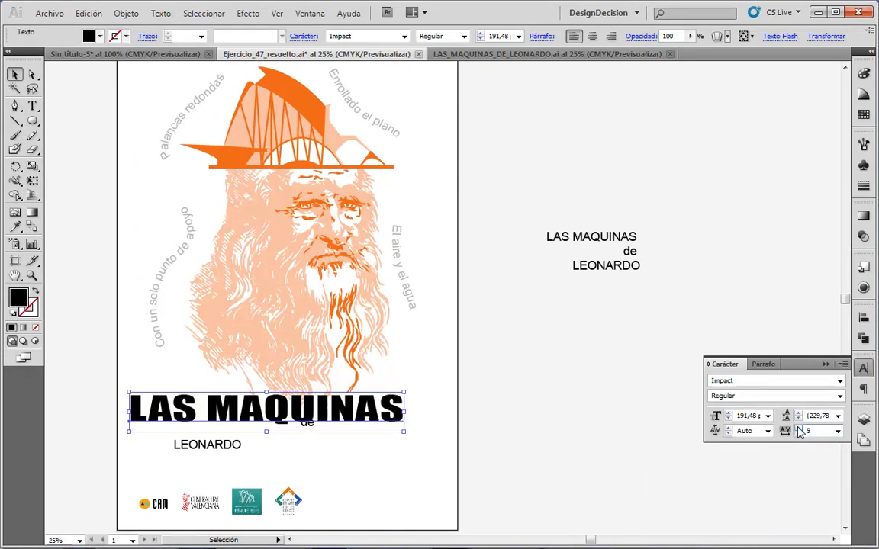
{"action": "left_click", "coordinate": [798, 428]}
{"action": "left_click", "coordinate": [798, 428]}
{"action": "left_click", "coordinate": [798, 428]}
{"action": "left_click", "coordinate": [798, 428]}
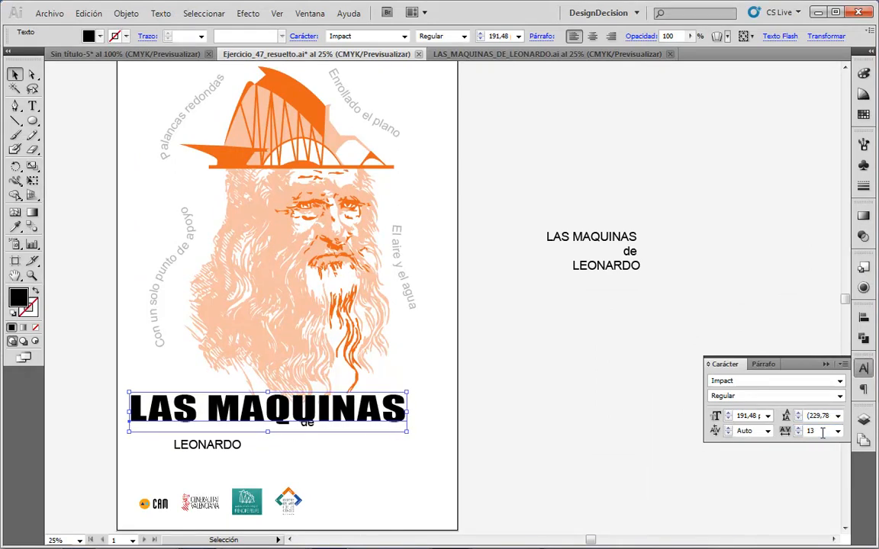
Compare tighter tracking values of -100 and -50, set the "LAS MAQUINAS" tracking to -25, and move the line slightly down and right.
{"action": "left_click", "coordinate": [837, 431]}
{"action": "left_click", "coordinate": [825, 449]}
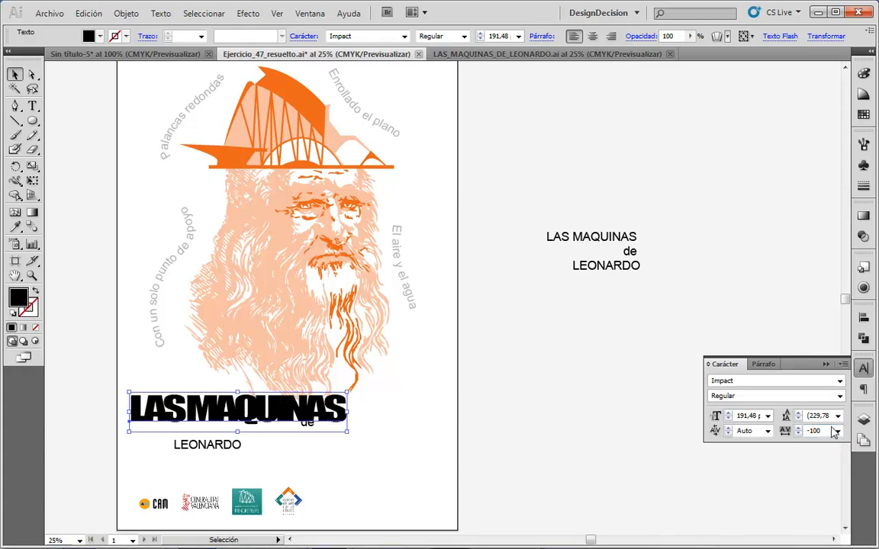
{"action": "left_click", "coordinate": [837, 431]}
{"action": "left_click", "coordinate": [829, 471]}
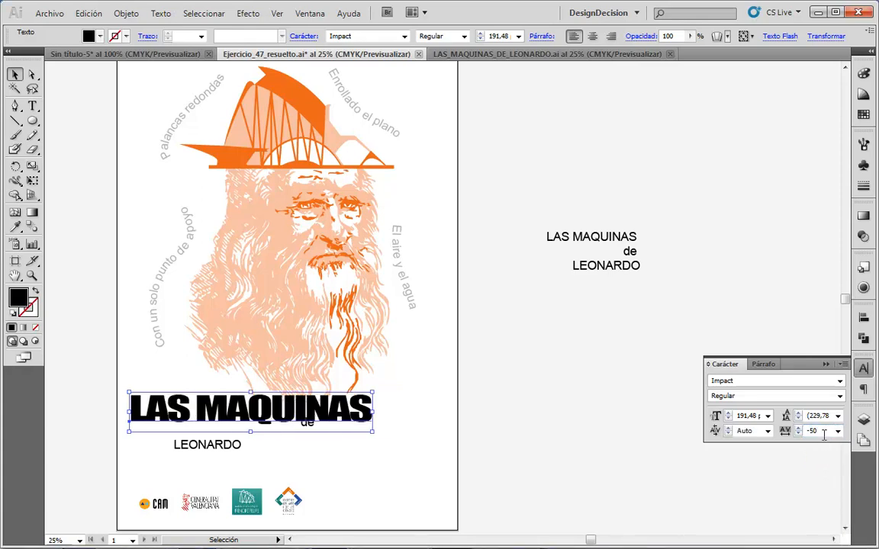
{"action": "left_click", "coordinate": [837, 432]}
{"action": "left_click", "coordinate": [830, 473]}
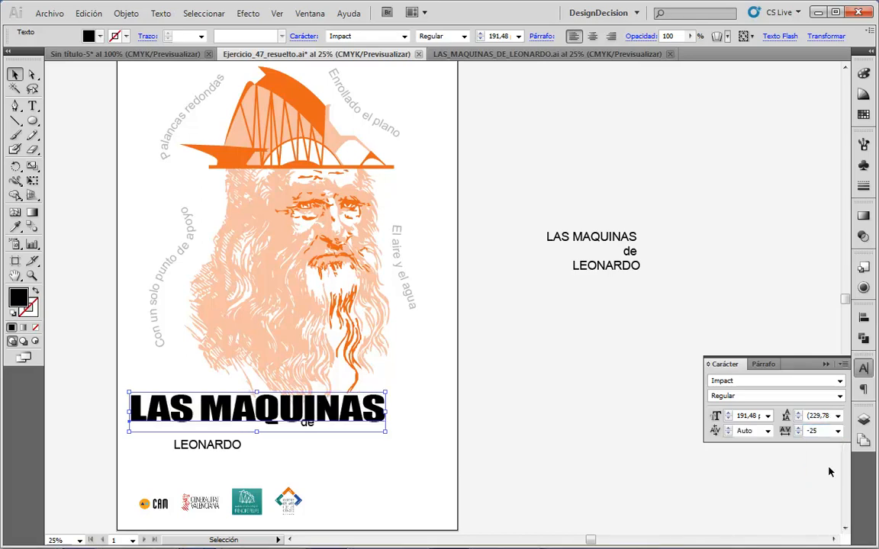
{"action": "left_click", "coordinate": [412, 420]}
{"action": "left_click_drag", "start_coordinate": [341, 404], "coordinate": [356, 418]}
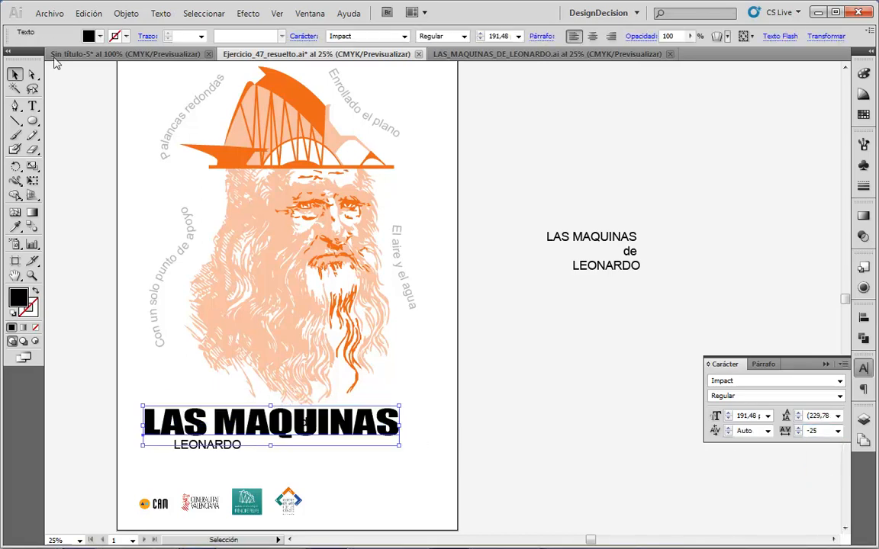
Fill the "LAS MAQUINAS" line with an orange swatch and move it slightly up and left.
{"action": "left_click", "coordinate": [99, 36]}
{"action": "left_click", "coordinate": [129, 59]}
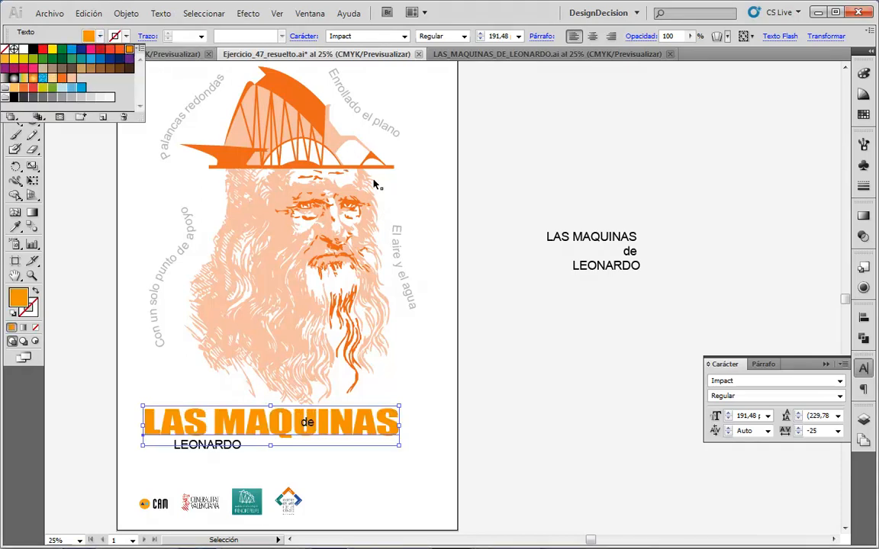
{"action": "left_click_drag", "start_coordinate": [375, 434], "coordinate": [369, 418]}
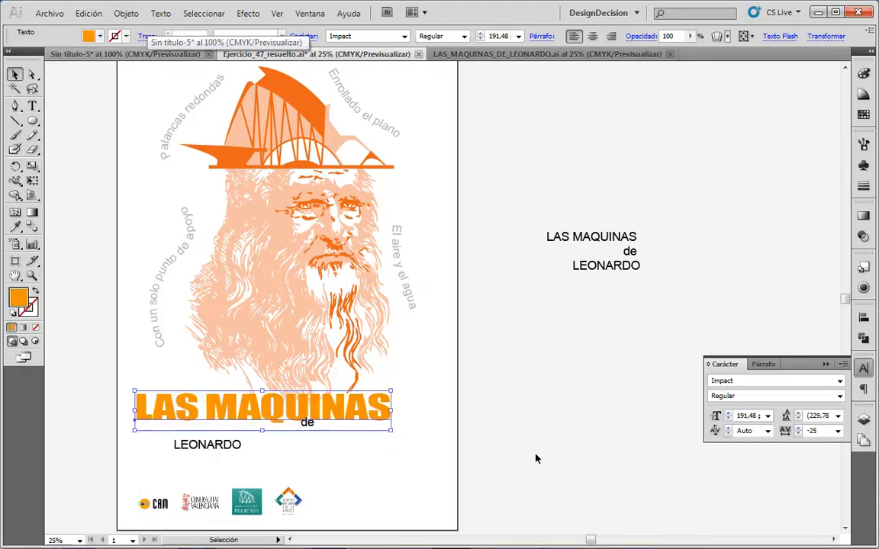
{"action": "left_click", "coordinate": [526, 454]}
Enlarge the word "de" to about 209 pt, place it below the end of "LAS MAQUINAS", and set it in Arial Bold.
{"action": "left_click", "coordinate": [206, 445]}
{"action": "left_click_drag", "start_coordinate": [289, 395], "coordinate": [441, 478]}
{"action": "left_click", "coordinate": [307, 421]}
{"action": "left_click", "coordinate": [462, 36]}
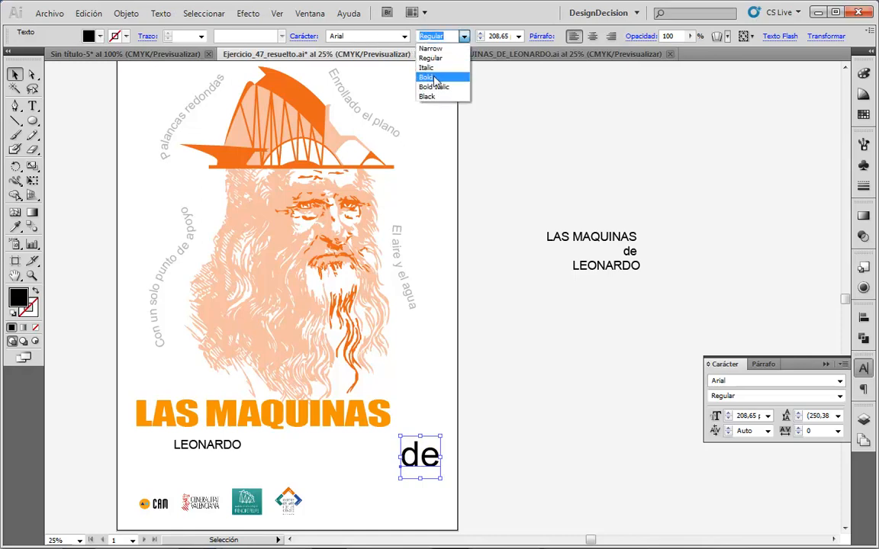
{"action": "left_click", "coordinate": [428, 78]}
Check the finished poster, set the tracking of "de" to -50, and move it against the end of "LAS MAQUINAS".
{"action": "left_click", "coordinate": [483, 58]}
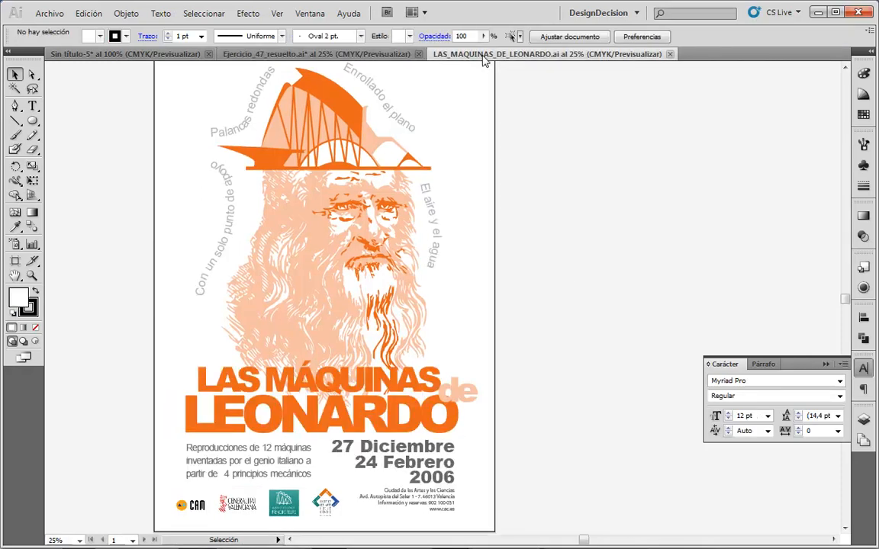
{"action": "left_click", "coordinate": [403, 58]}
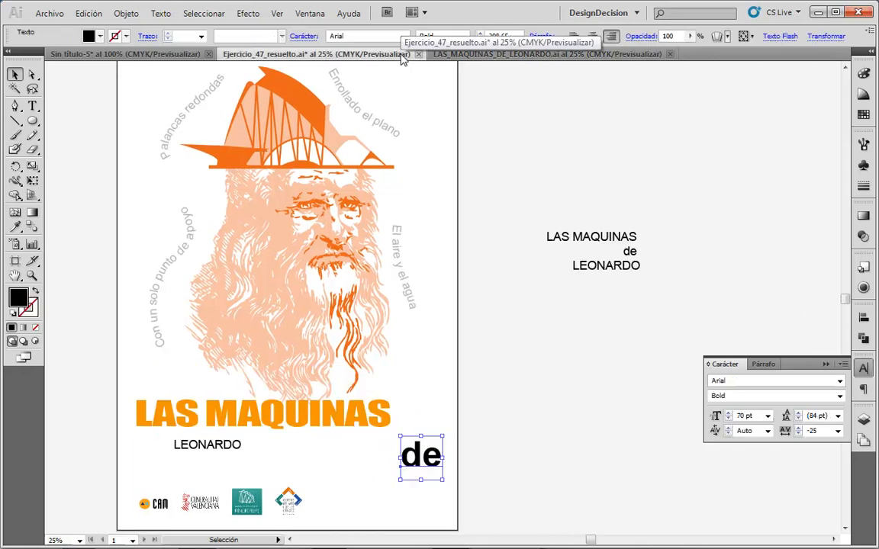
{"action": "left_click", "coordinate": [838, 432]}
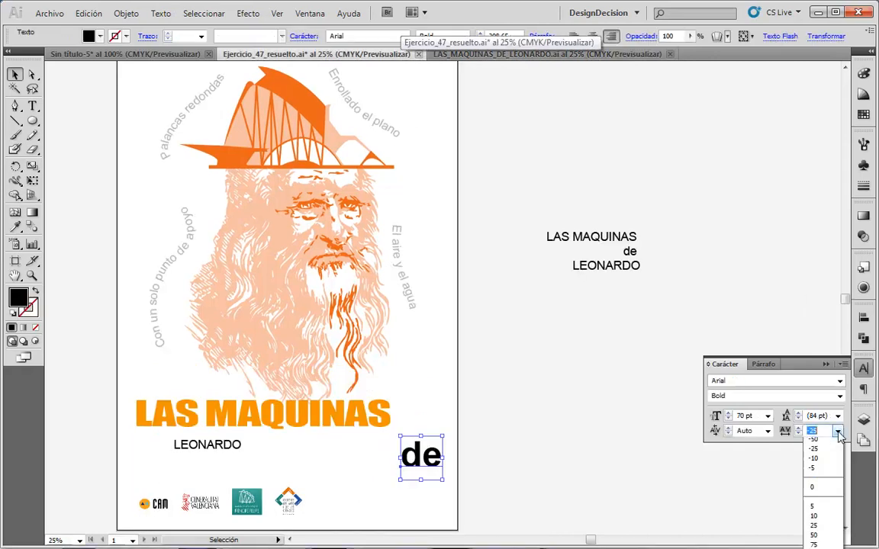
{"action": "left_click", "coordinate": [822, 464]}
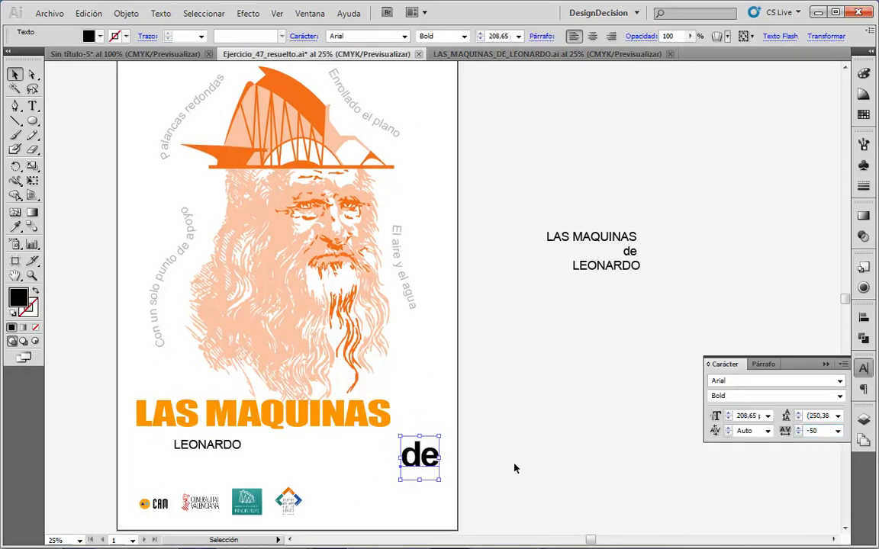
{"action": "left_click_drag", "start_coordinate": [416, 463], "coordinate": [409, 430]}
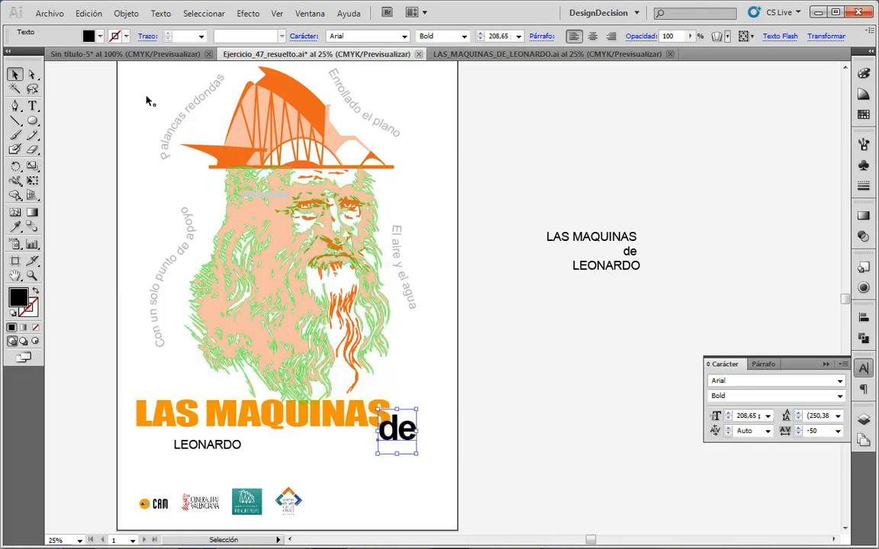
Fill "de" with a lighter orange swatch and shift it slightly up and right beside the final S.
{"action": "left_click", "coordinate": [99, 36]}
{"action": "left_click", "coordinate": [30, 71]}
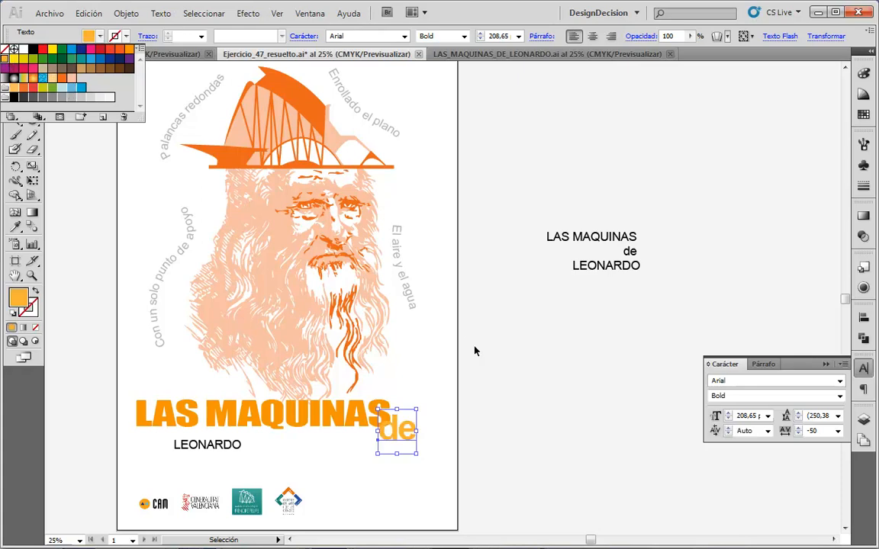
{"action": "left_click", "coordinate": [454, 457]}
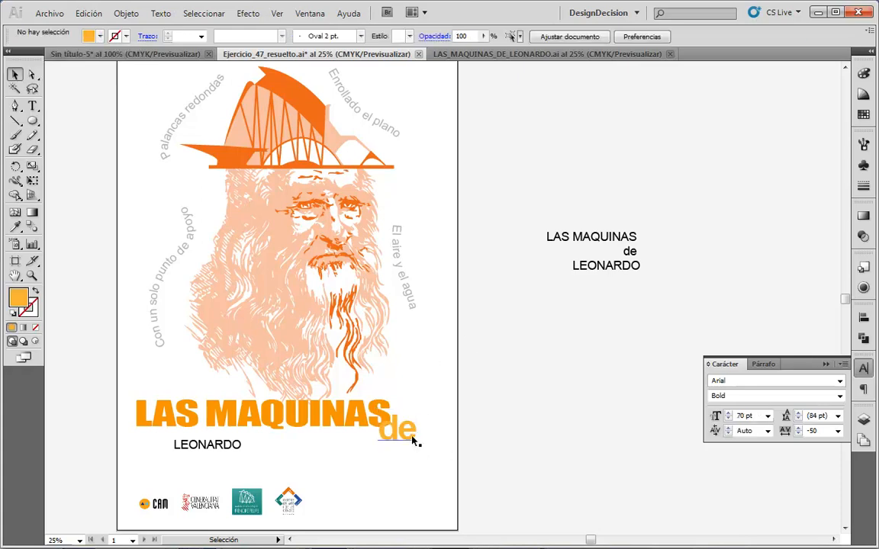
{"action": "mouse_move", "coordinate": [412, 441]}
{"action": "left_mouse_down"}
{"action": "mouse_move", "coordinate": [473, 425]}
{"action": "mouse_move", "coordinate": [417, 434]}
{"action": "left_mouse_up"}
{"action": "left_click", "coordinate": [464, 446]}
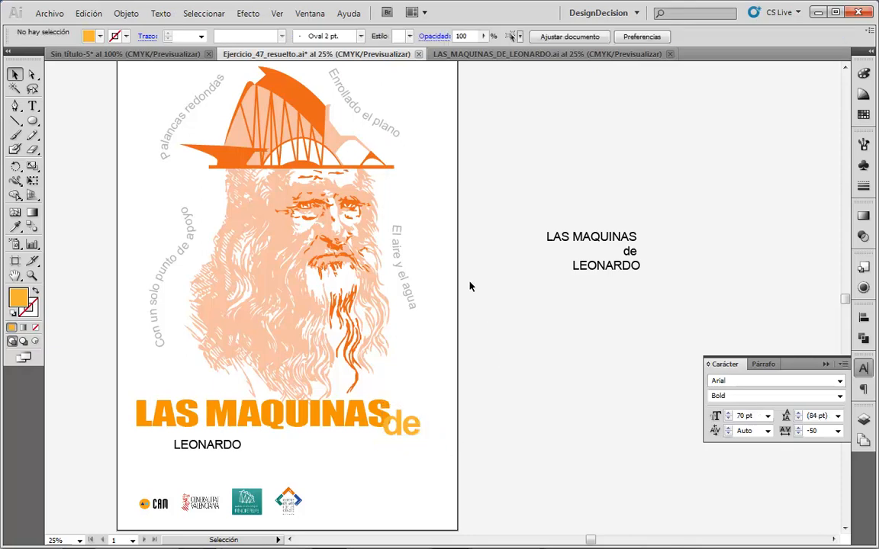
Match the fill of "LAS MAQUINAS" to the hat's dark orange using the Eyedropper.
{"action": "left_click", "coordinate": [313, 412]}
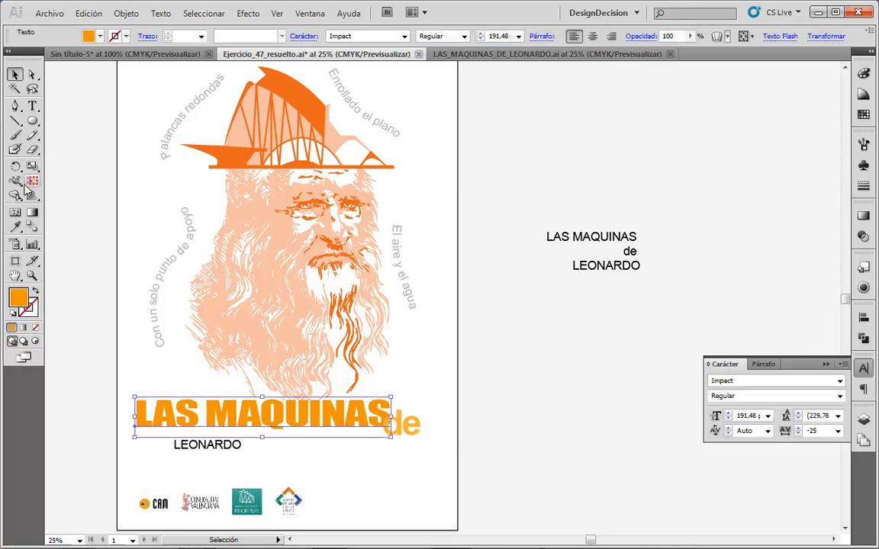
{"action": "left_click", "coordinate": [14, 227]}
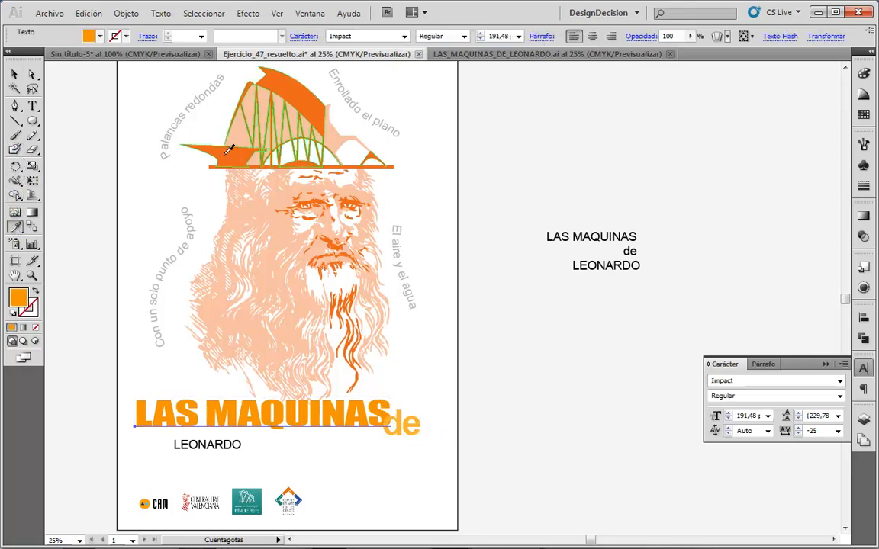
{"action": "left_click", "coordinate": [229, 148]}
{"action": "left_click", "coordinate": [14, 74]}
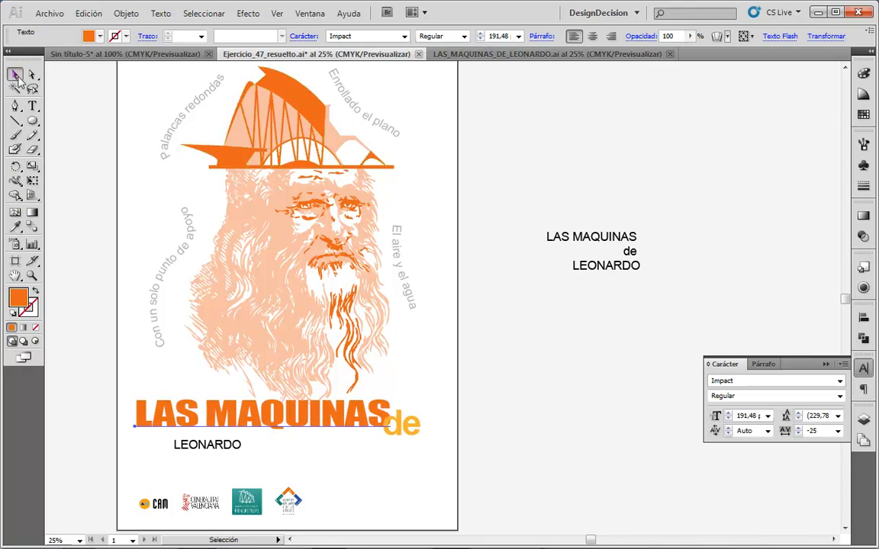
Match the fill of "de" to the hat's pale peach colour using the Eyedropper.
{"action": "left_click", "coordinate": [416, 428]}
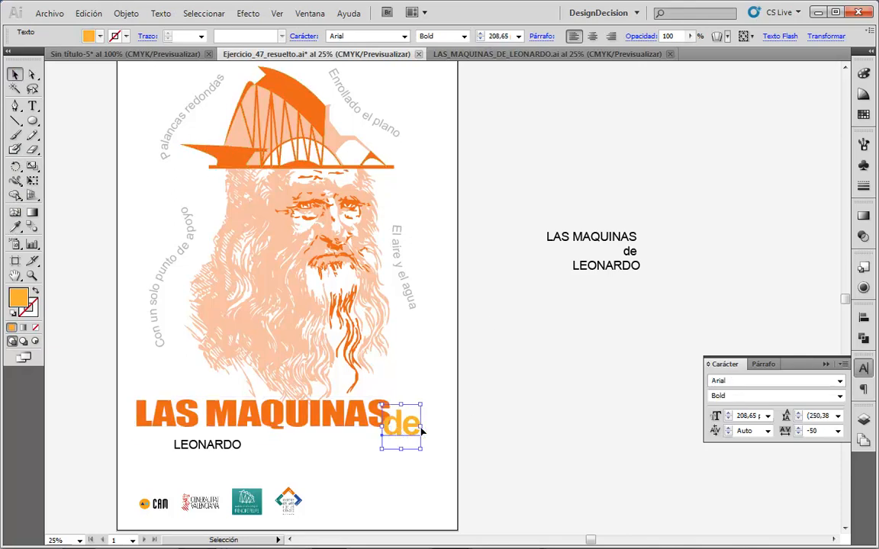
{"action": "left_click", "coordinate": [14, 227]}
{"action": "left_click", "coordinate": [244, 128]}
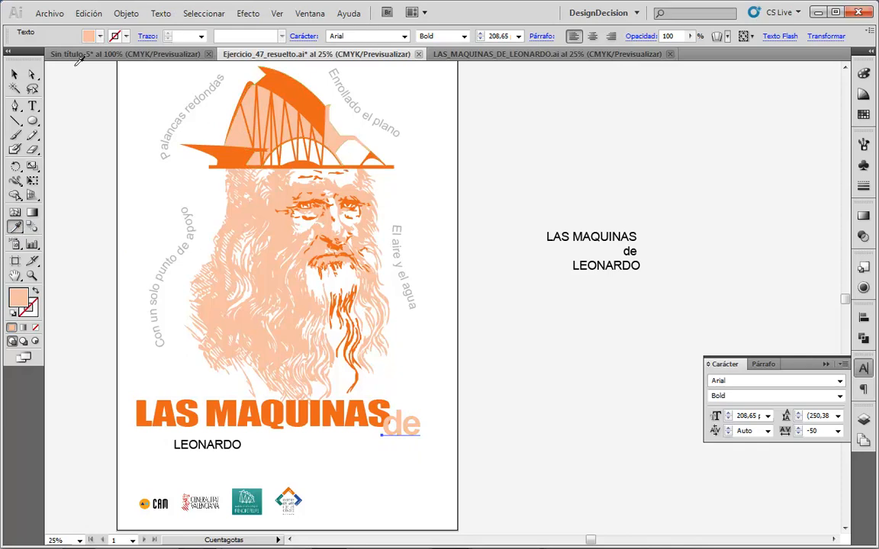
{"action": "left_click", "coordinate": [14, 74]}
{"action": "left_click", "coordinate": [490, 368]}
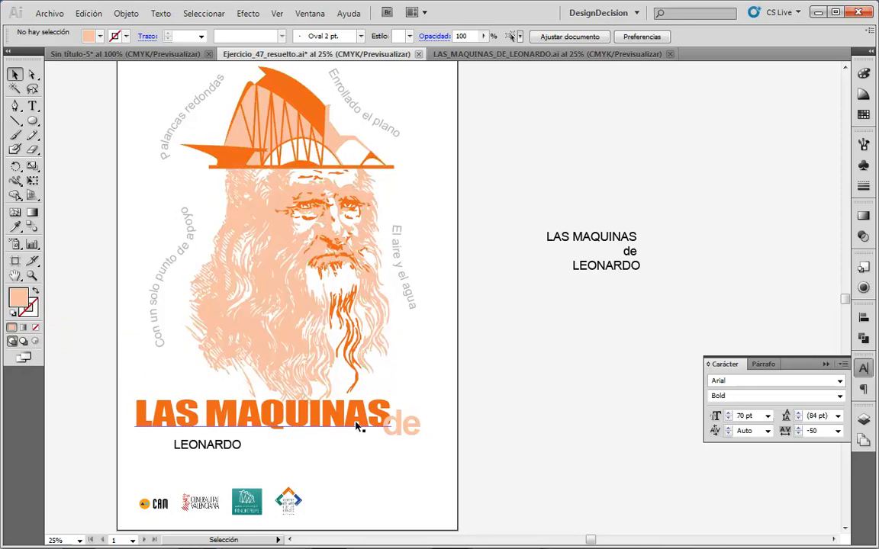
Set the "LEONARDO" line in Impact and enlarge it to about 323 pt.
{"action": "left_click", "coordinate": [241, 448]}
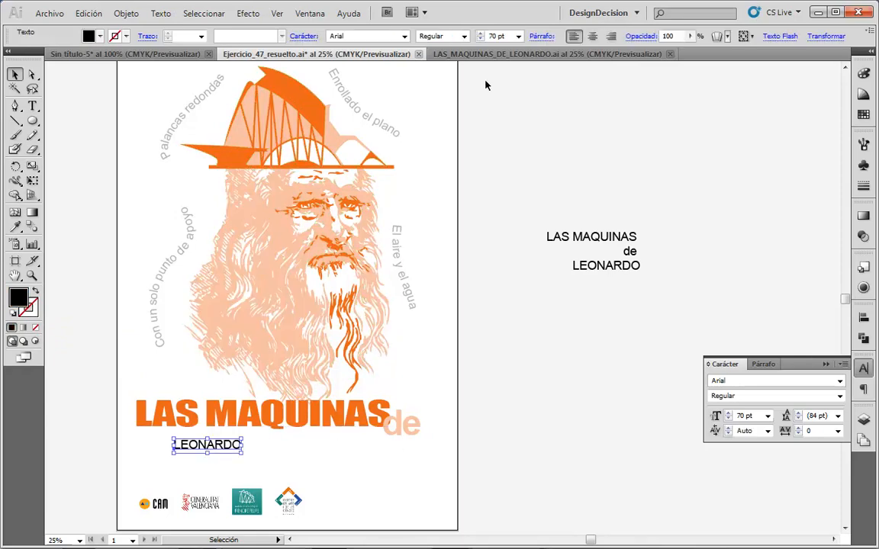
{"action": "left_click", "coordinate": [404, 36]}
{"action": "type", "text": "Impact"}
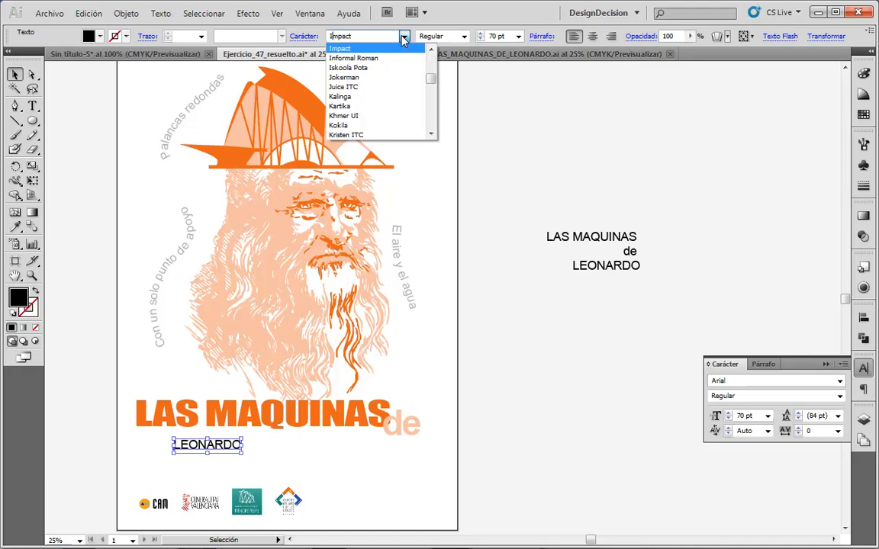
{"action": "key", "text": "Return"}
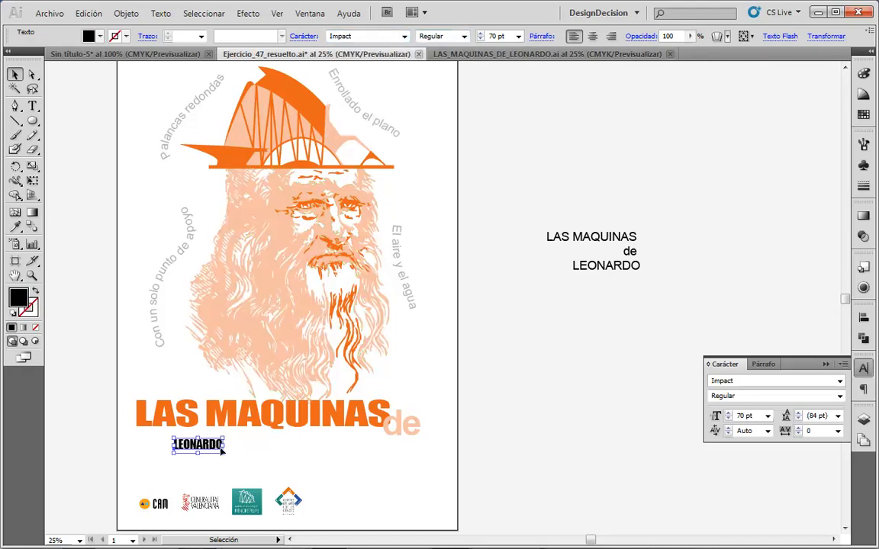
{"action": "left_click_drag", "start_coordinate": [222, 447], "coordinate": [450, 411]}
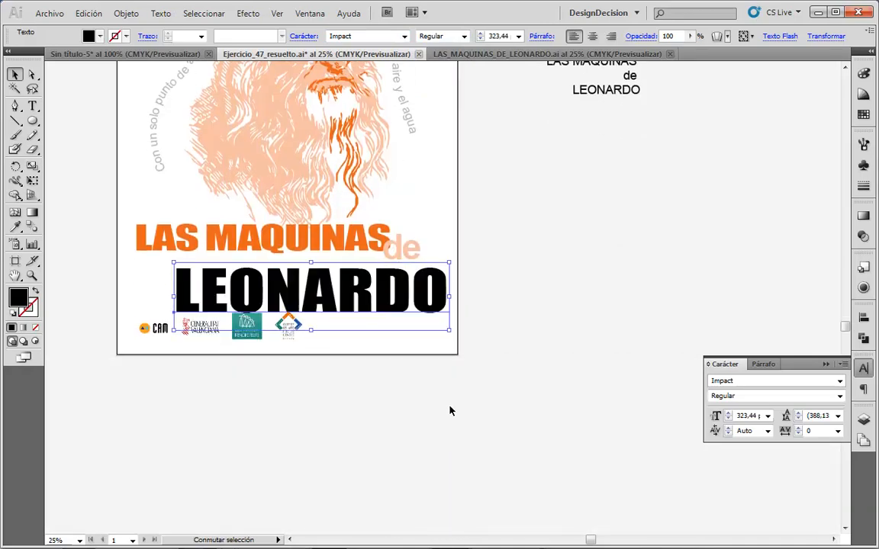
Set the tracking of "LEONARDO" to -25 and move the line directly beneath "LAS MAQUINAS".
{"action": "left_click", "coordinate": [838, 431]}
{"action": "left_click", "coordinate": [815, 473]}
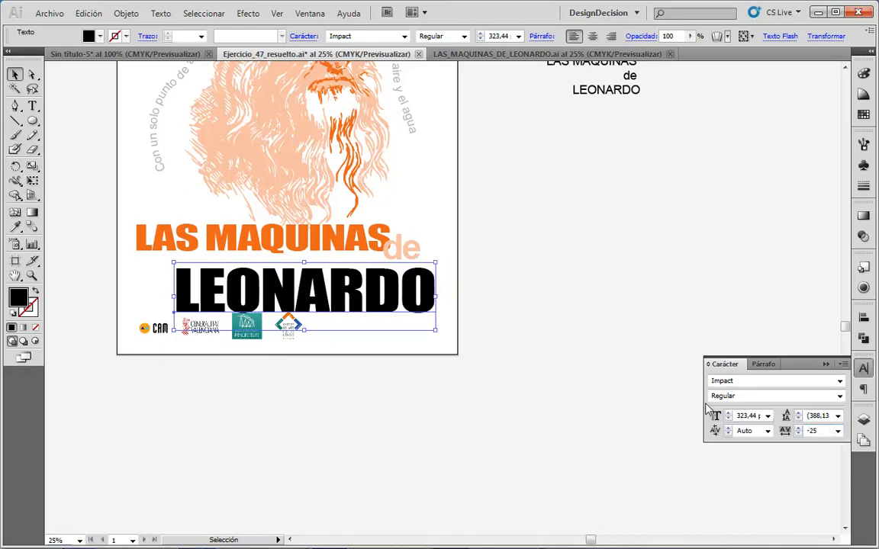
{"action": "scroll", "coordinate": [582, 366], "scroll_direction": "up", "scroll_amount": 3}
{"action": "left_click_drag", "start_coordinate": [372, 388], "coordinate": [338, 375]}
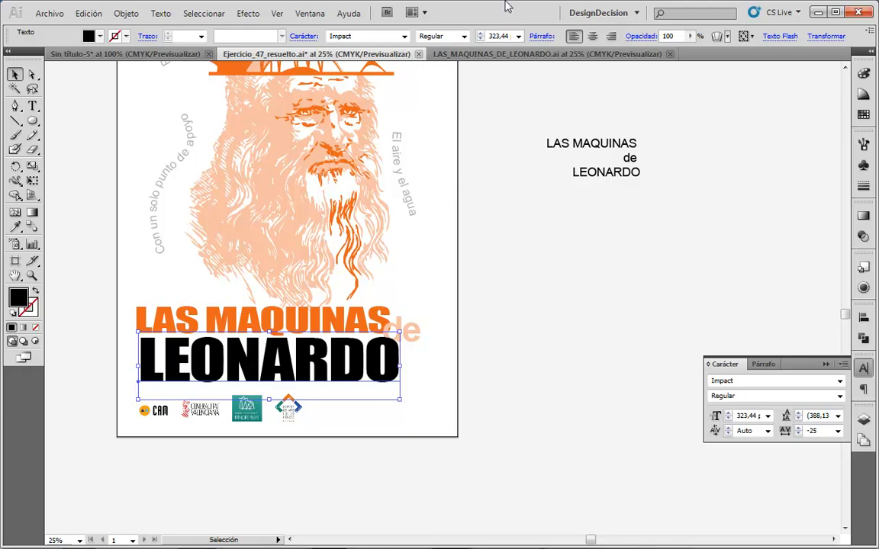
Compare with the finished poster, enlarge "LEONARDO" to about 368 pt, and reposition it so its end aligns with "de".
{"action": "left_click", "coordinate": [477, 55]}
{"action": "left_click", "coordinate": [339, 54]}
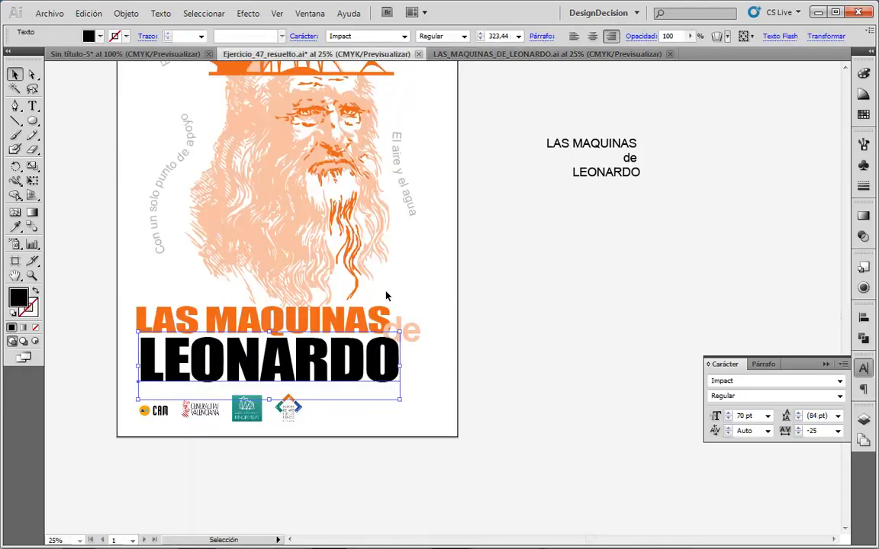
{"action": "left_click_drag", "start_coordinate": [399, 399], "coordinate": [436, 409]}
{"action": "left_click_drag", "start_coordinate": [396, 373], "coordinate": [382, 371]}
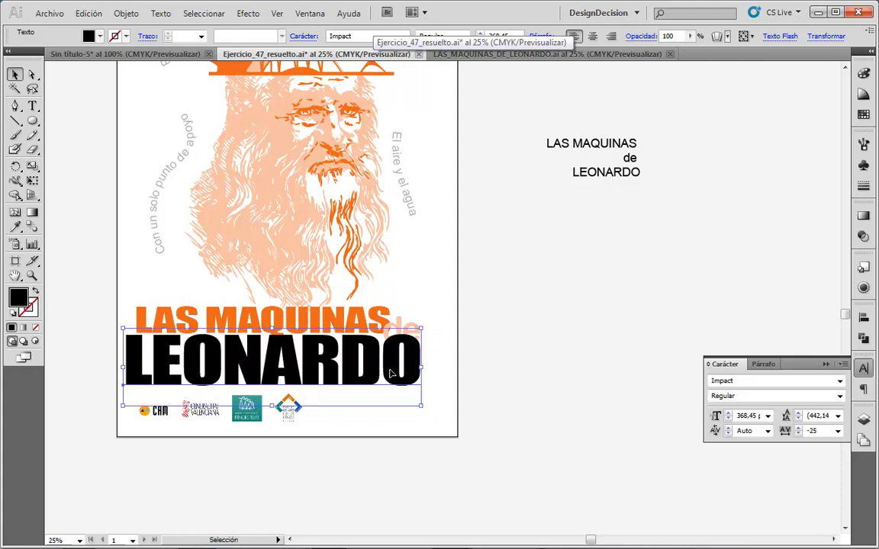
{"action": "left_click", "coordinate": [418, 364]}
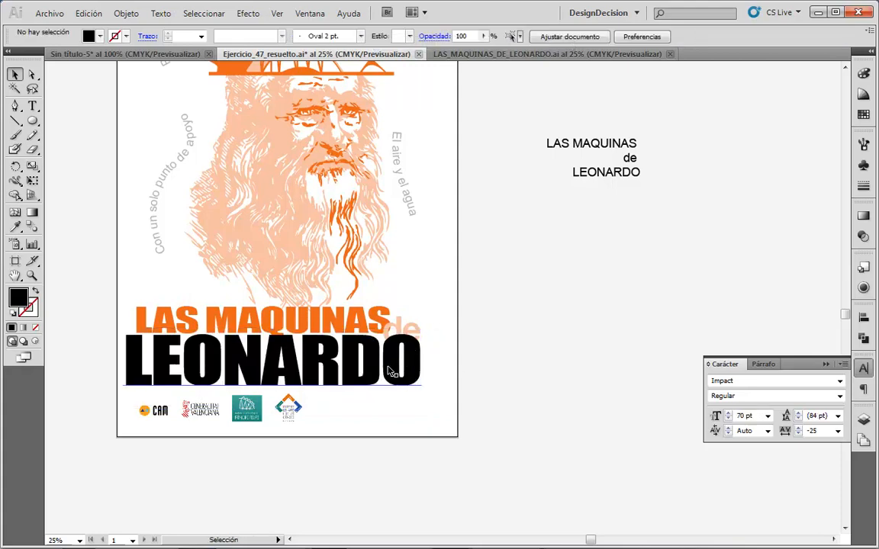
{"action": "left_click_drag", "start_coordinate": [389, 359], "coordinate": [390, 367]}
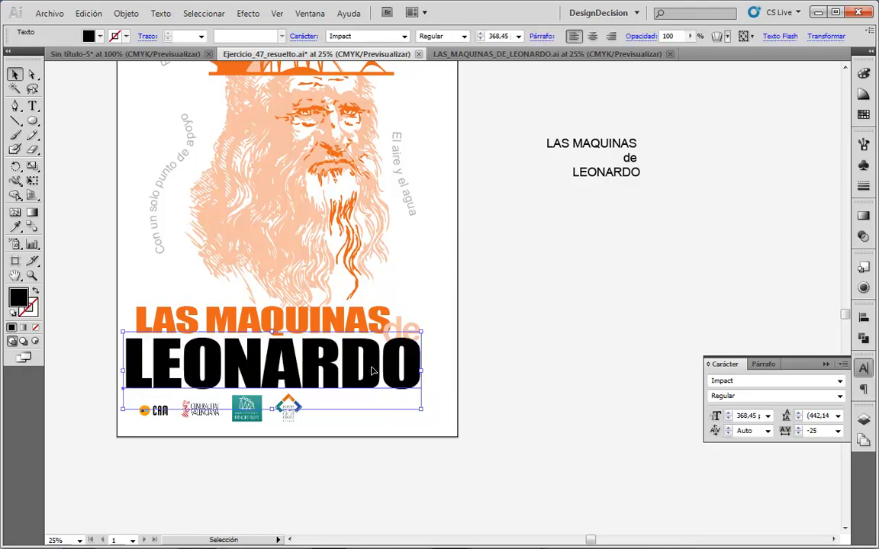
Send the "LEONARDO" line to the back, behind the word "de".
{"action": "left_click", "coordinate": [127, 13]}
{"action": "mouse_move", "coordinate": [145, 44]}
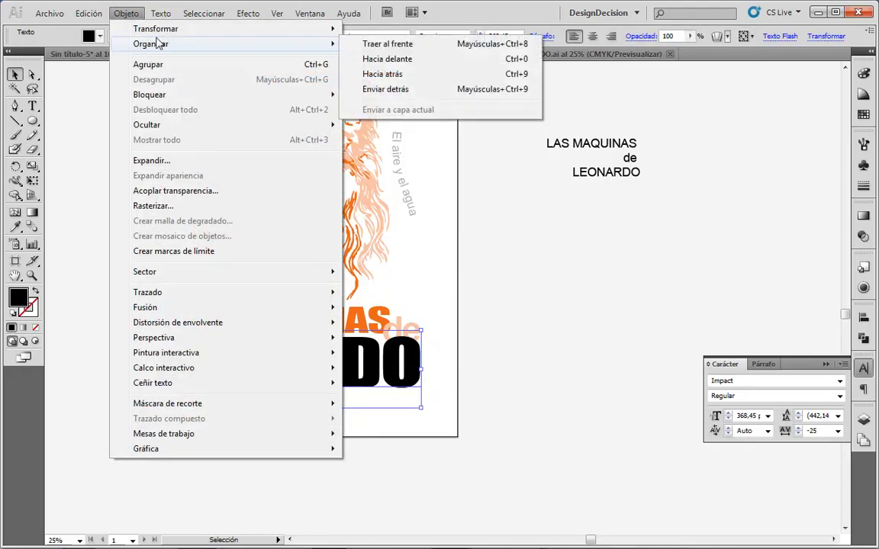
{"action": "left_click", "coordinate": [412, 89]}
{"action": "left_click", "coordinate": [493, 294]}
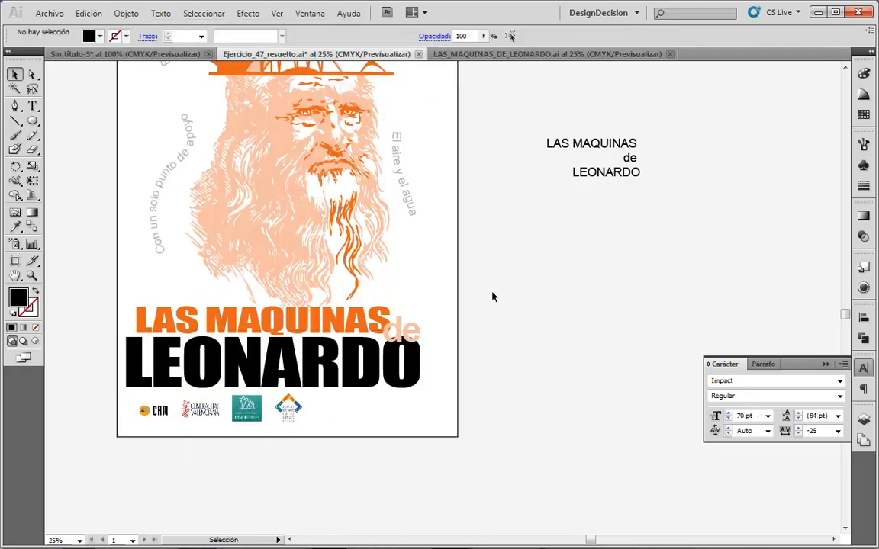
Try sampling "LAS MAQUINAS" onto "LEONARDO" with the Eyedropper, undo it, and sample the hat's dark orange instead.
{"action": "left_click", "coordinate": [228, 365]}
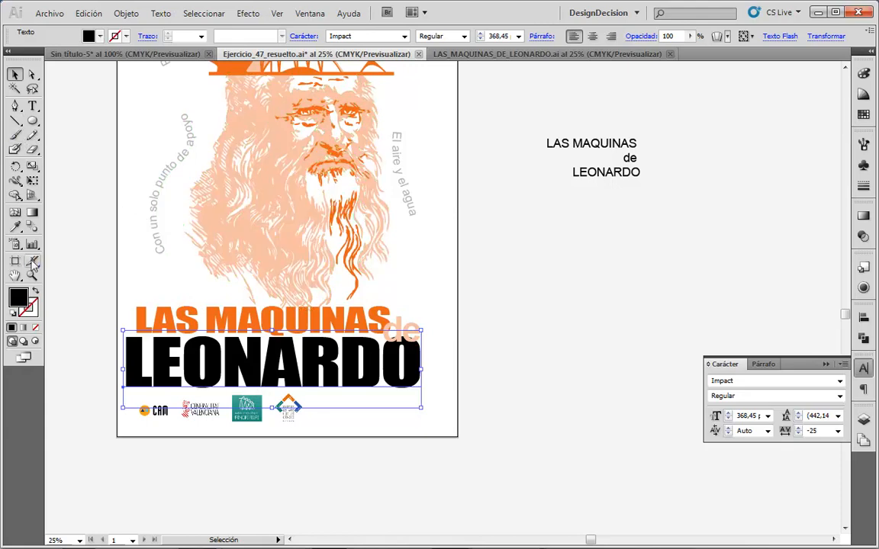
{"action": "left_click", "coordinate": [15, 226]}
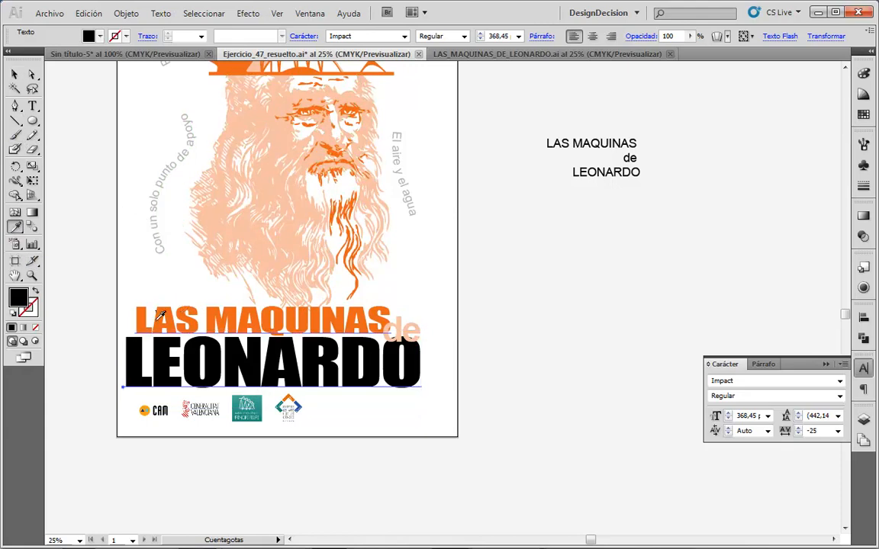
{"action": "left_click", "coordinate": [142, 294]}
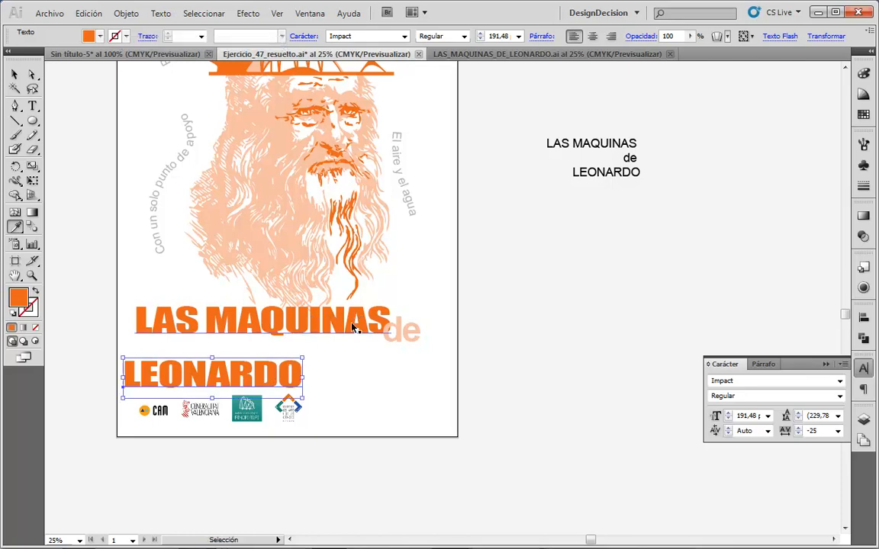
{"action": "key", "text": "ctrl+z"}
{"action": "left_click", "coordinate": [212, 72]}
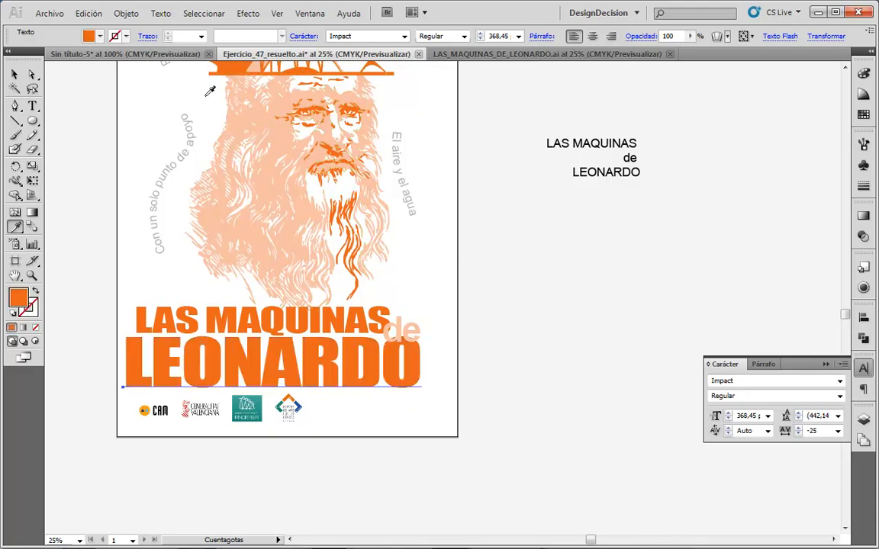
{"action": "key", "text": "v"}
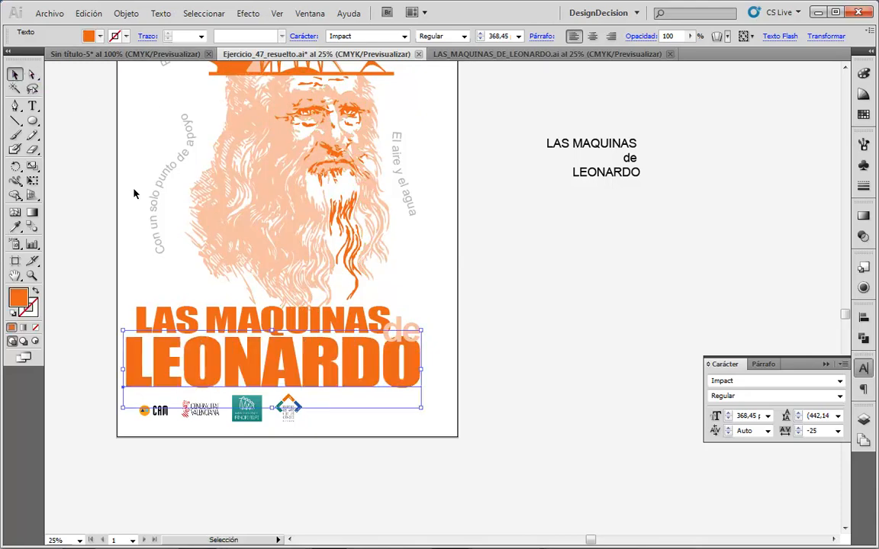
{"action": "left_click", "coordinate": [608, 429]}
{"action": "scroll", "coordinate": [516, 465], "scroll_direction": "up", "scroll_amount": 1}
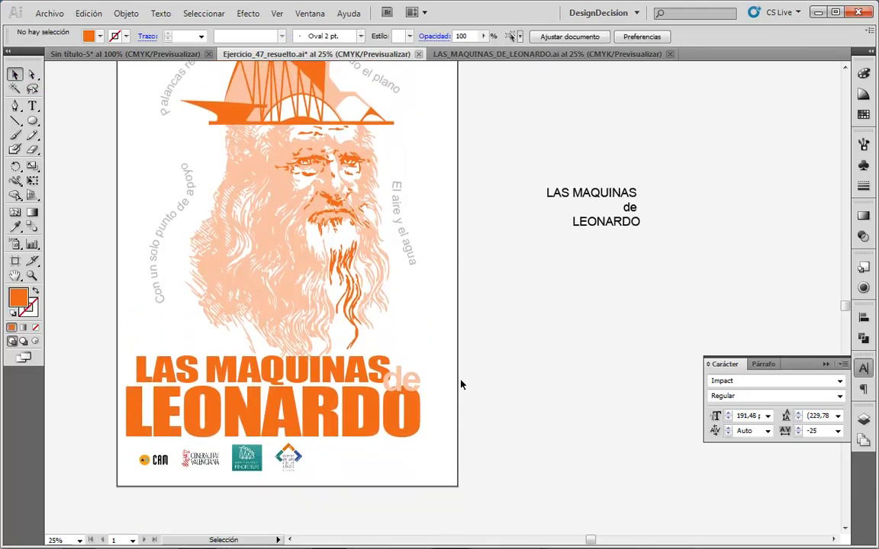
Nudge the word "de" slightly to the right where it overlaps the end of the title lines.
{"action": "mouse_move", "coordinate": [415, 382]}
{"action": "left_mouse_down"}
{"action": "mouse_move", "coordinate": [424, 388]}
{"action": "mouse_move", "coordinate": [419, 377]}
{"action": "left_mouse_up"}
{"action": "left_click", "coordinate": [600, 436]}
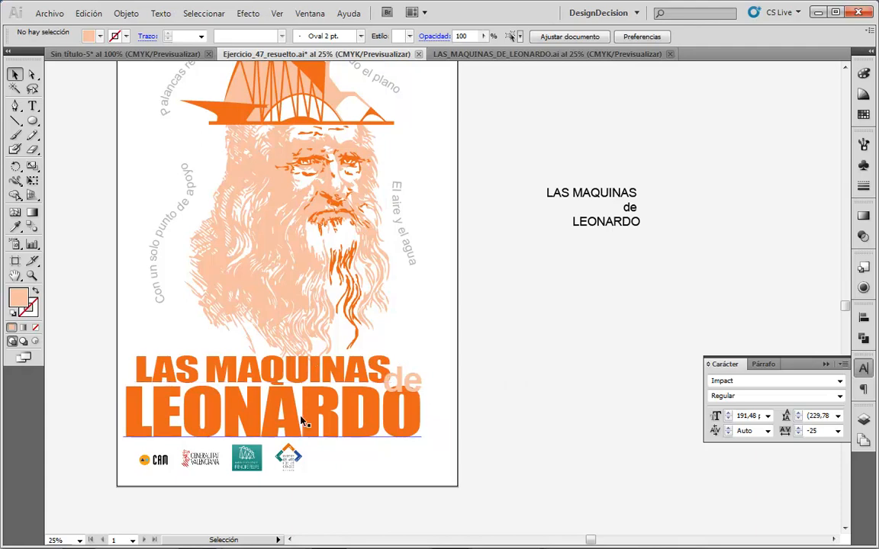
Inspect the title lettering of the finished poster LAS_MAQUINAS_DE_LEONARDO.ai in outline view, then restore the preview.
{"action": "left_click", "coordinate": [470, 56]}
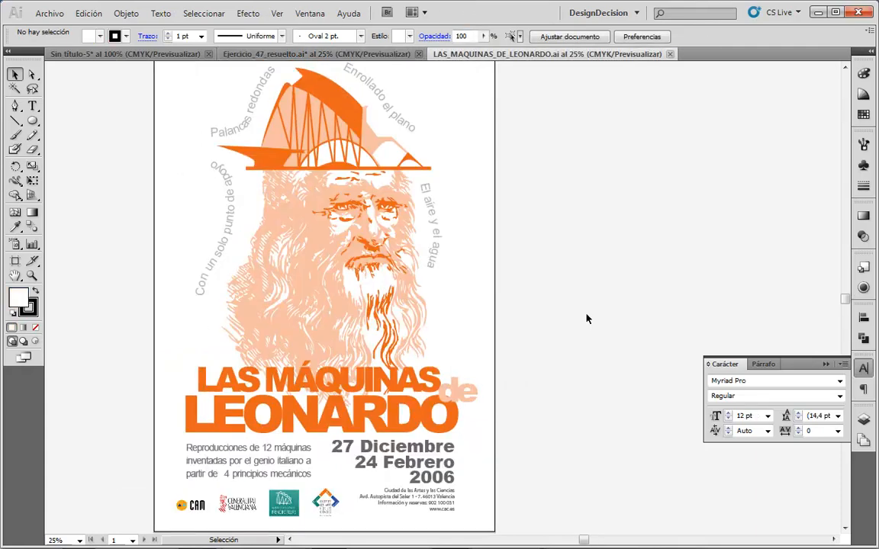
{"action": "key", "text": "ctrl+y"}
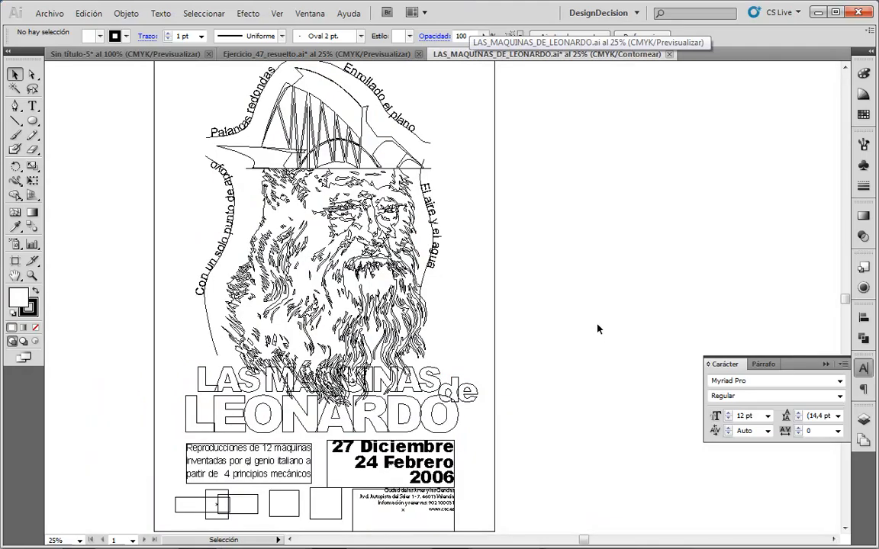
{"action": "left_click", "coordinate": [227, 416]}
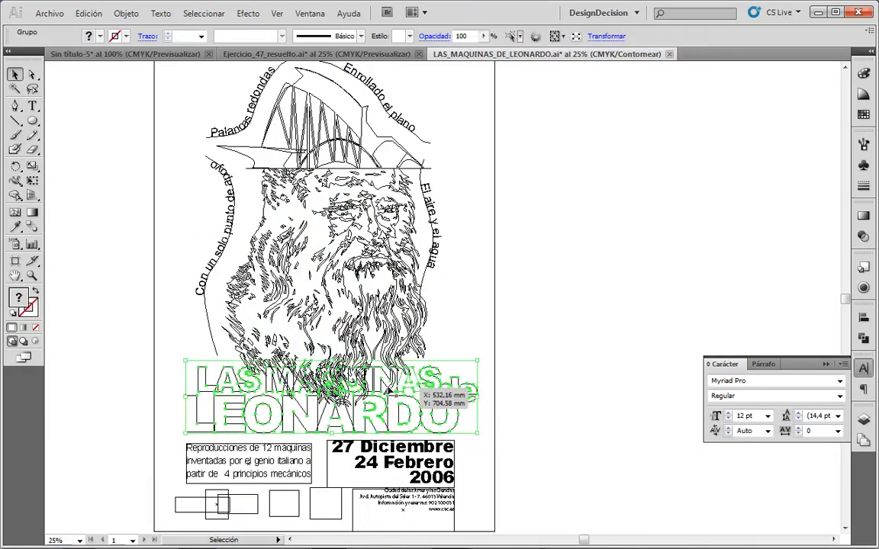
{"action": "left_click", "coordinate": [515, 171]}
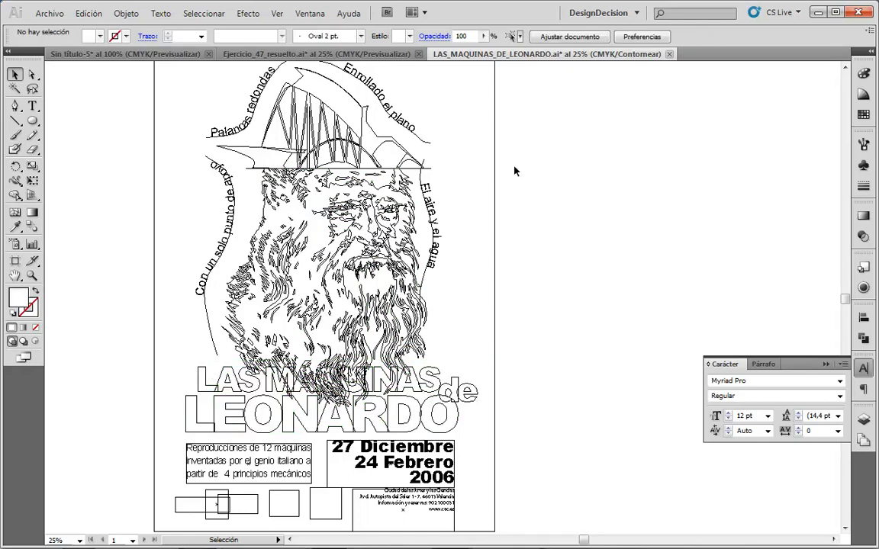
{"action": "key", "text": "ctrl+y"}
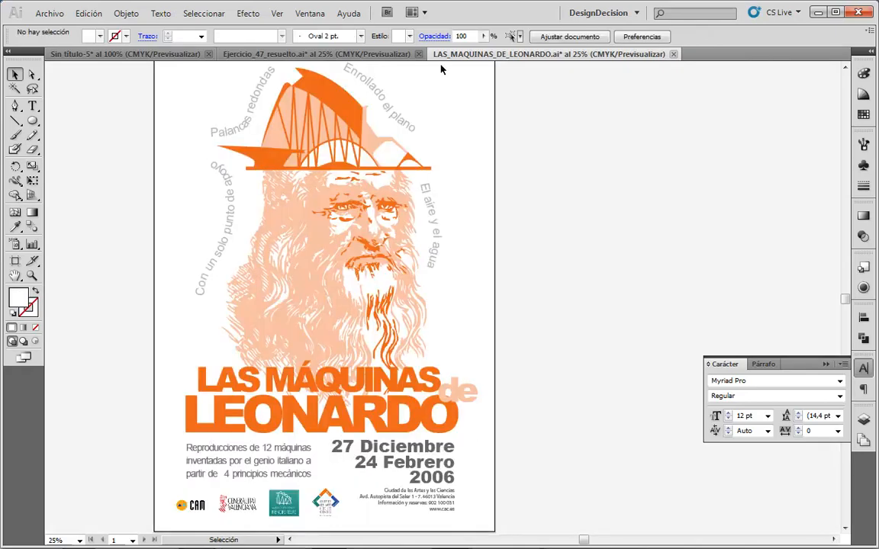
In Ejercicio_47_resuelto.ai, expand the three title texts "LAS MAQUINAS", "de" and "LEONARDO" into shapes, with object and fill included.
{"action": "left_click", "coordinate": [312, 53]}
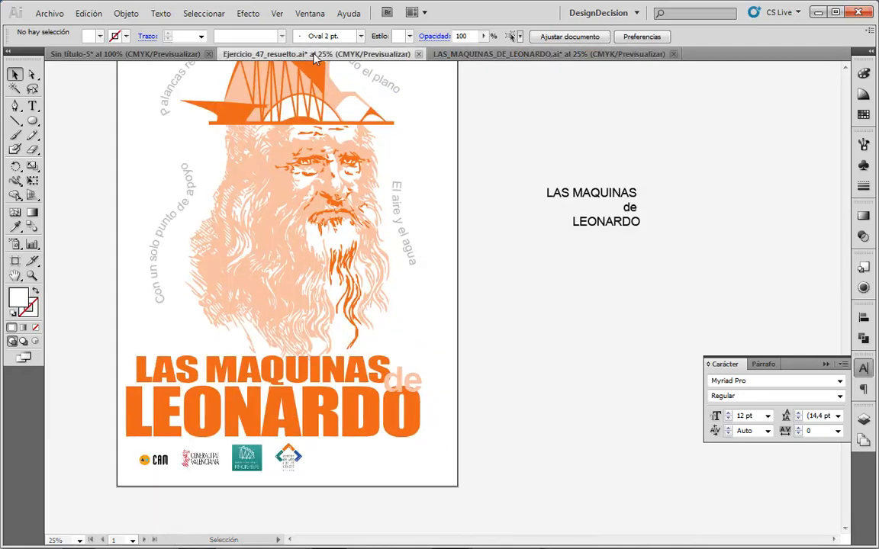
{"action": "left_click", "coordinate": [383, 417]}
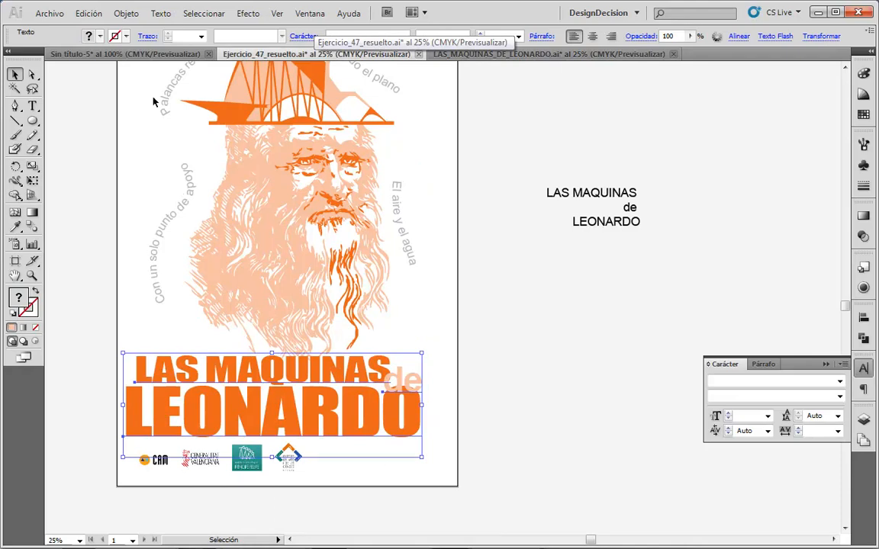
{"action": "left_click", "coordinate": [126, 13]}
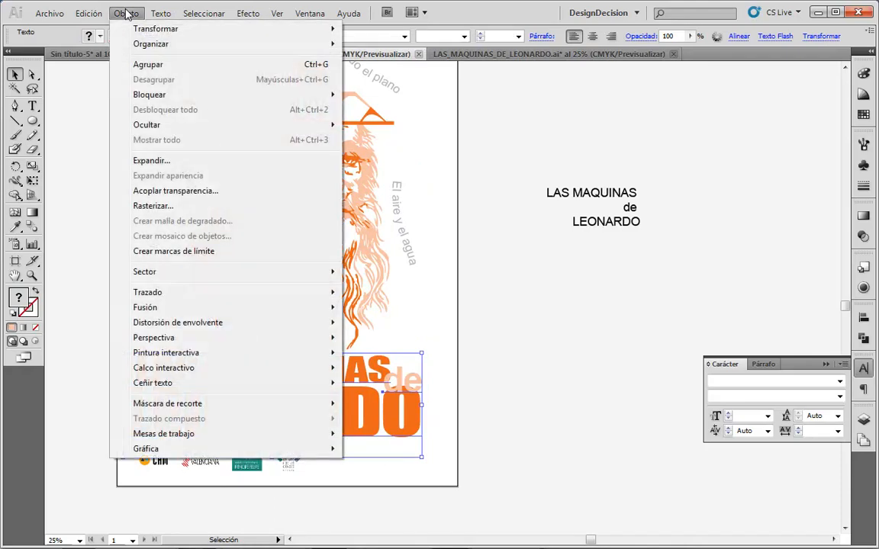
{"action": "left_click", "coordinate": [152, 160]}
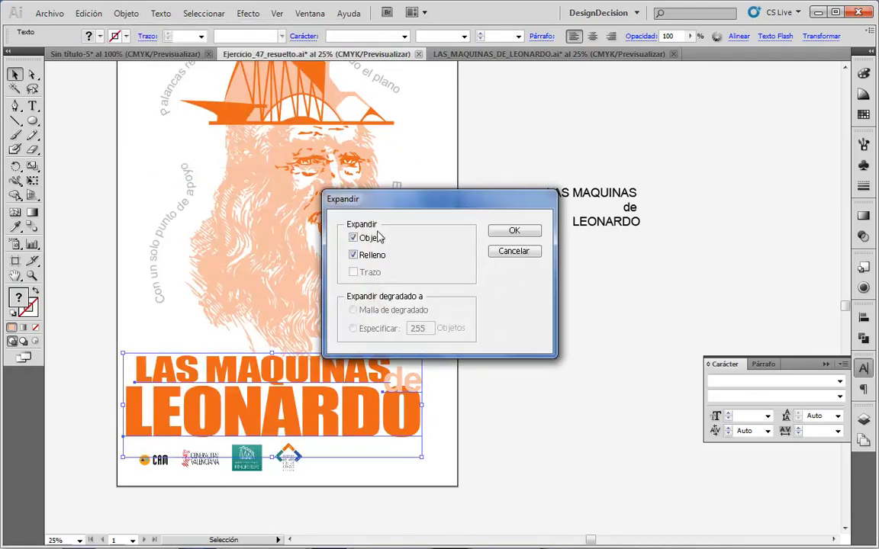
{"action": "left_click", "coordinate": [522, 234]}
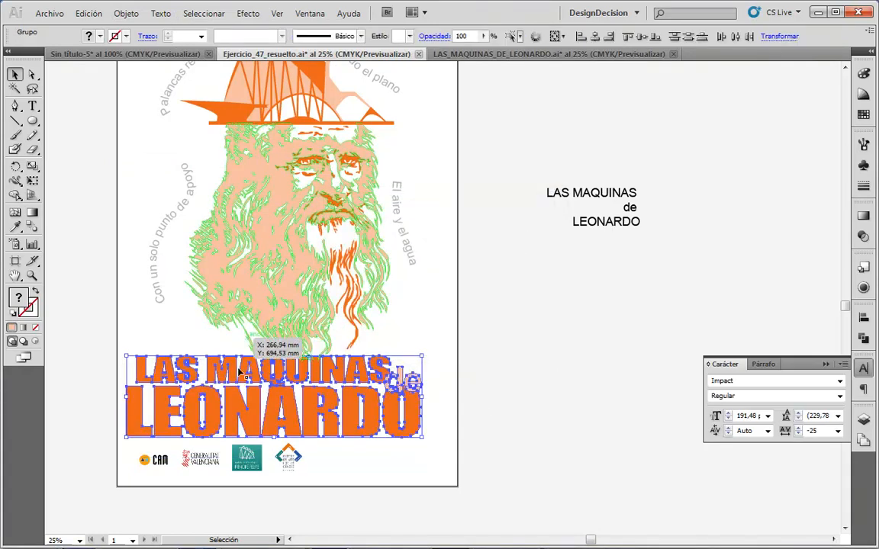
{"action": "left_click", "coordinate": [449, 361]}
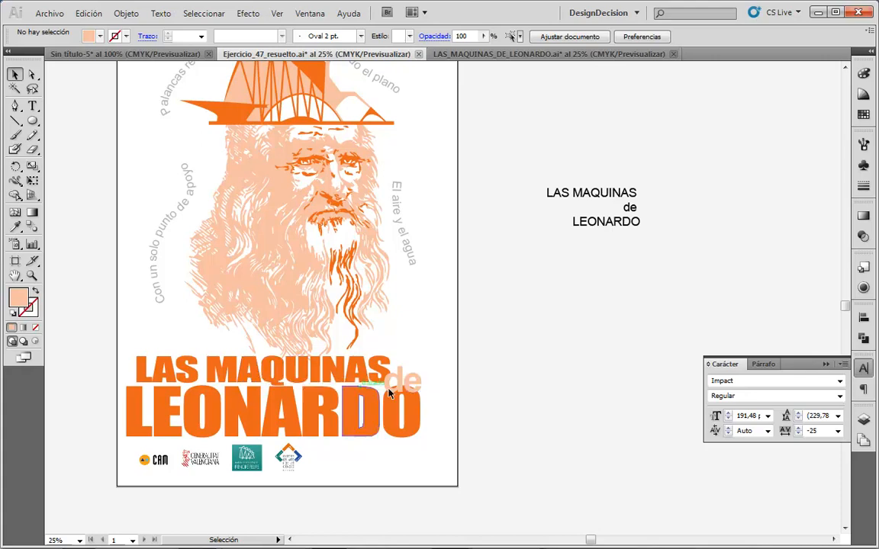
{"action": "scroll", "coordinate": [516, 358], "scroll_direction": "up", "scroll_amount": 3}
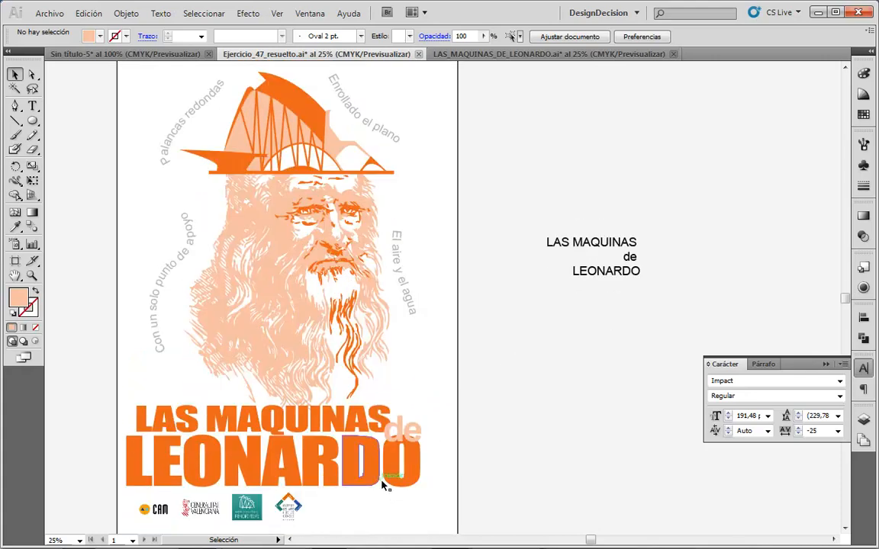
{"action": "scroll", "coordinate": [555, 449], "scroll_direction": "up", "scroll_amount": 3}
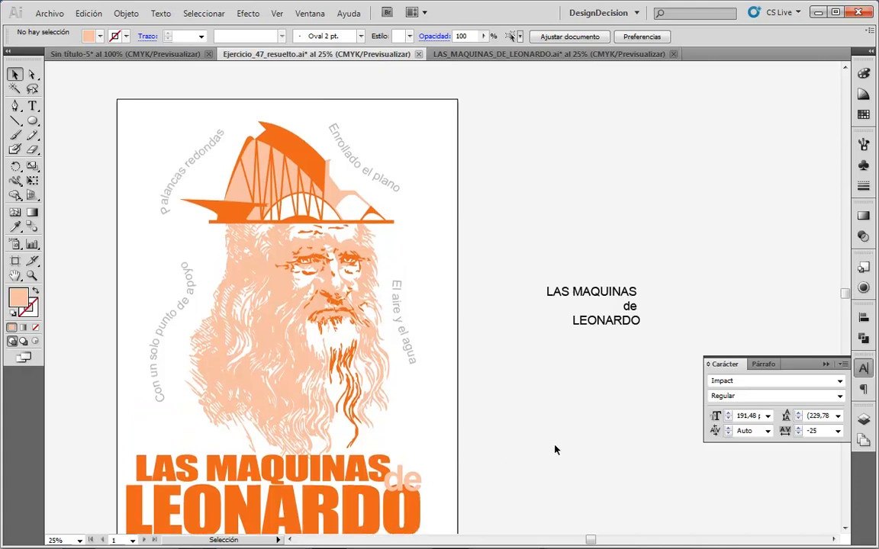
{"action": "scroll", "coordinate": [556, 451], "scroll_direction": "down", "scroll_amount": 3}
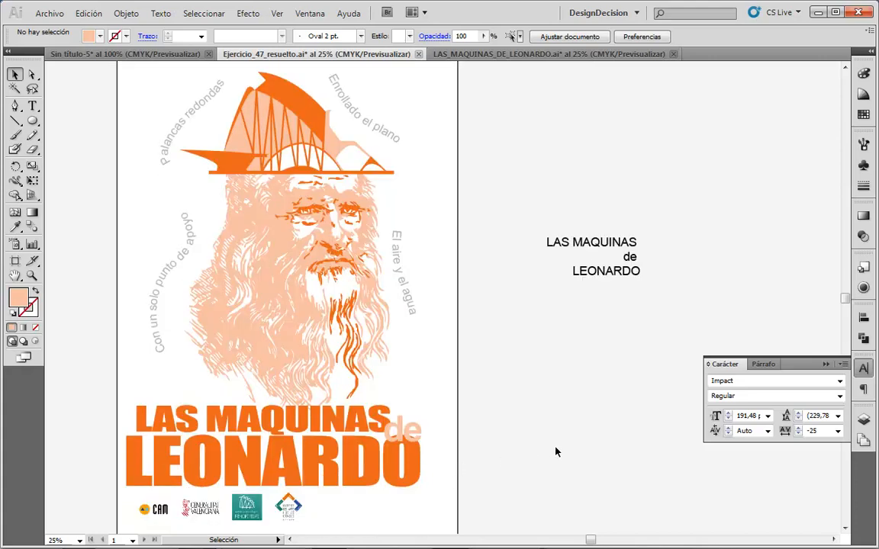